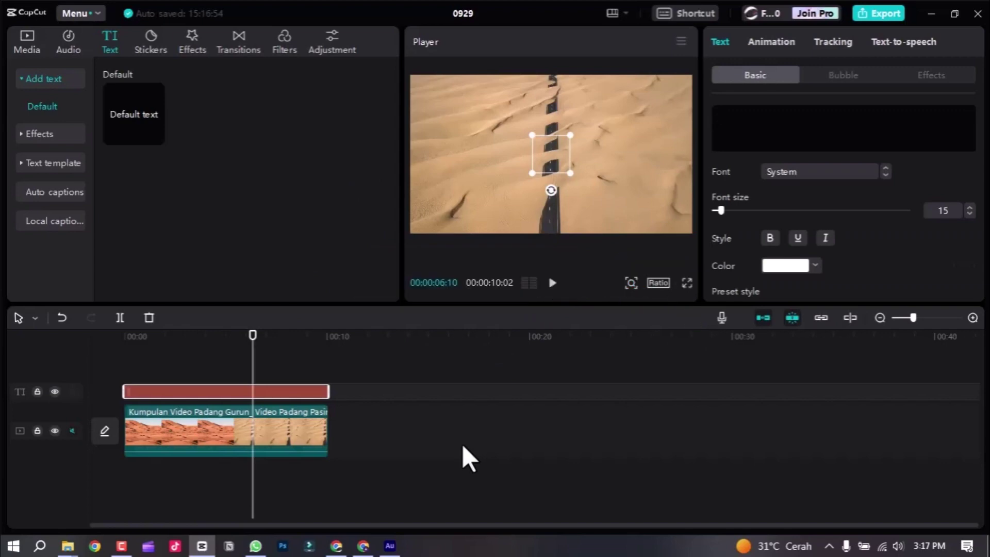
Scrub the playhead across the desert video and place it at about 00:00:02:07
{"action": "left_click", "coordinate": [342, 364]}
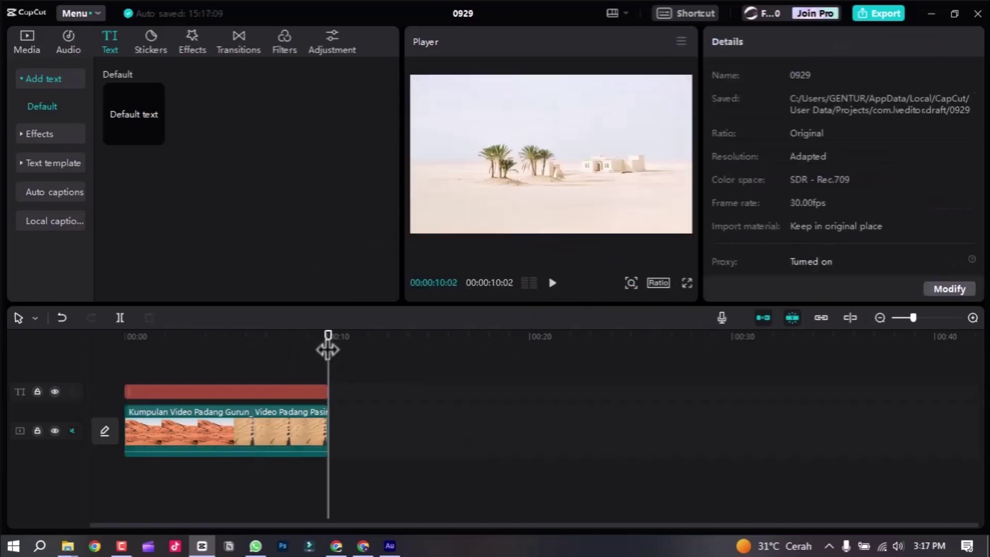
{"action": "left_click_drag", "start_coordinate": [328, 349], "coordinate": [123, 376]}
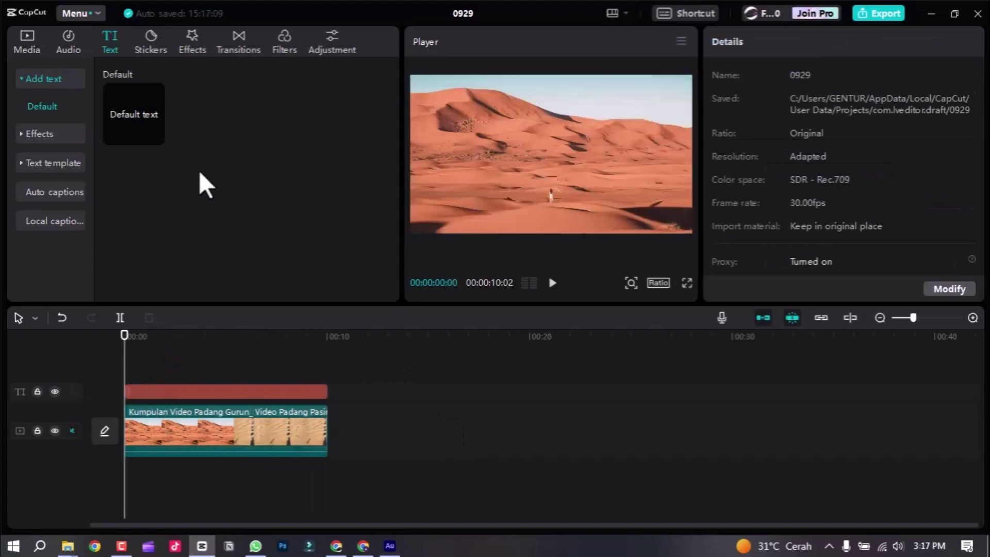
{"action": "mouse_move", "coordinate": [146, 137]}
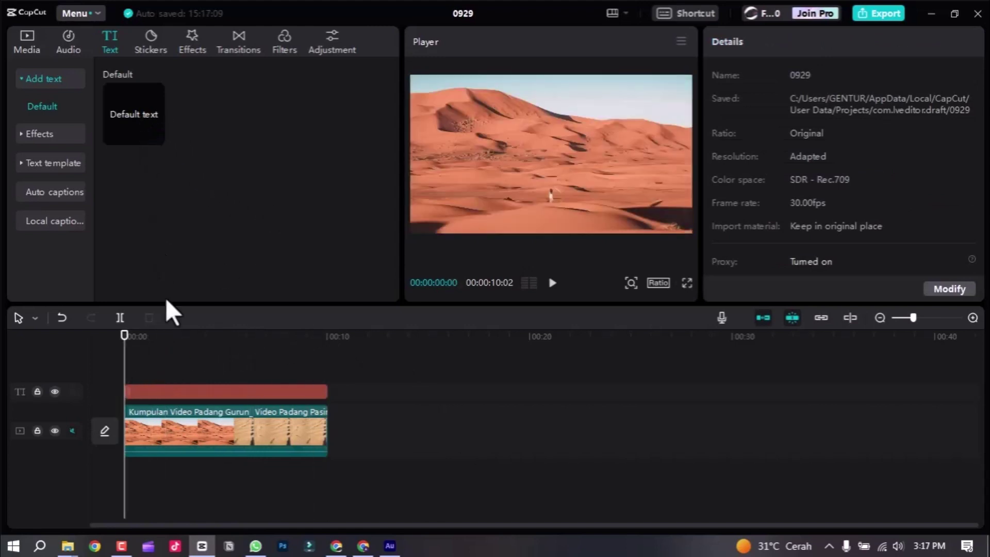
{"action": "left_click", "coordinate": [169, 352]}
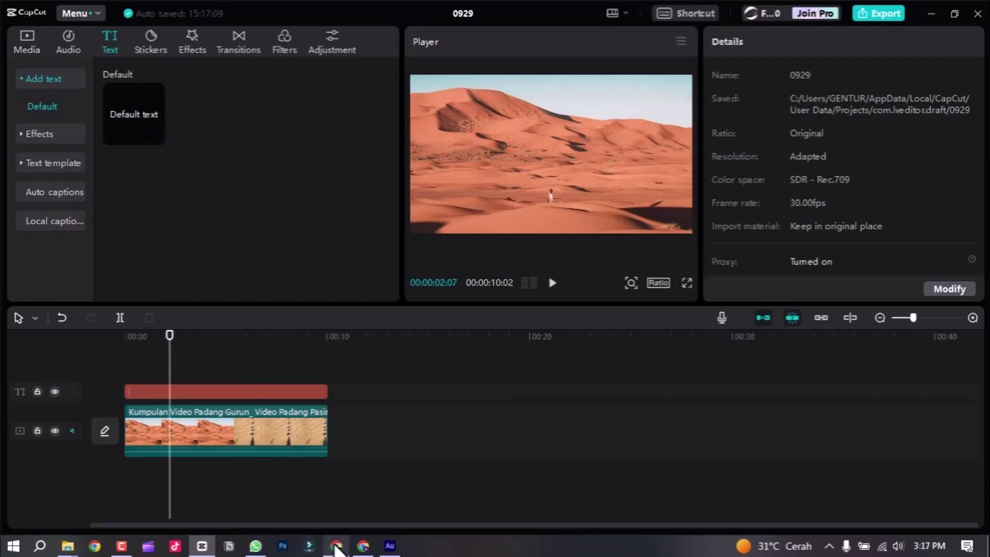
Switch to the Tanzil.net page in the browser and open sura 1, Al-Fatiha
{"action": "left_click", "coordinate": [335, 546]}
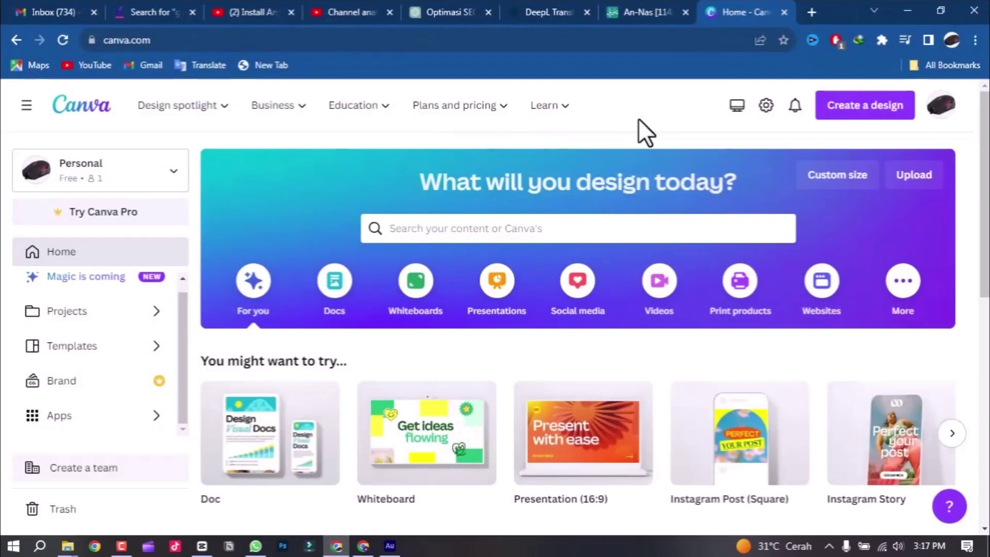
{"action": "left_click", "coordinate": [642, 12]}
{"action": "scroll", "coordinate": [333, 201], "scroll_direction": "up", "scroll_amount": 20}
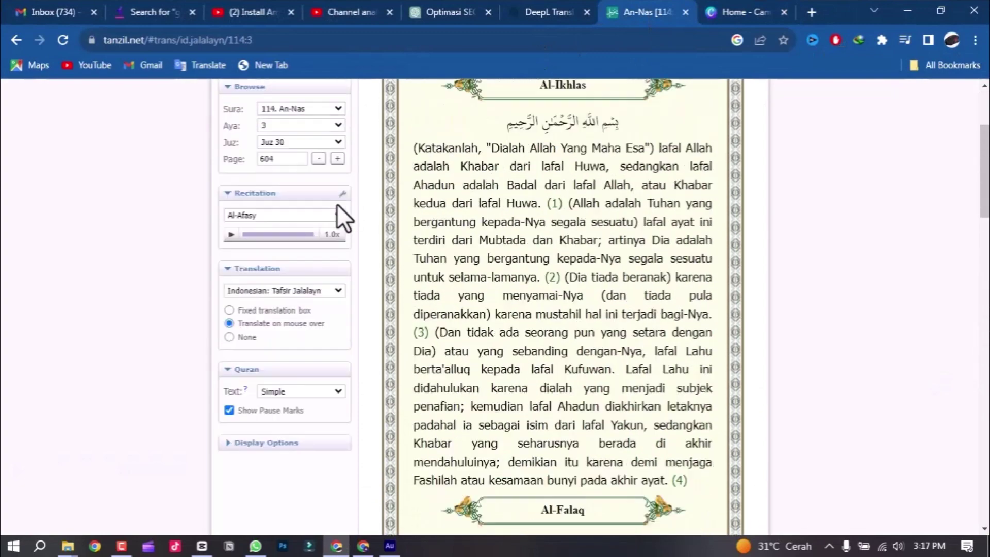
{"action": "scroll", "coordinate": [309, 449], "scroll_direction": "down", "scroll_amount": 2}
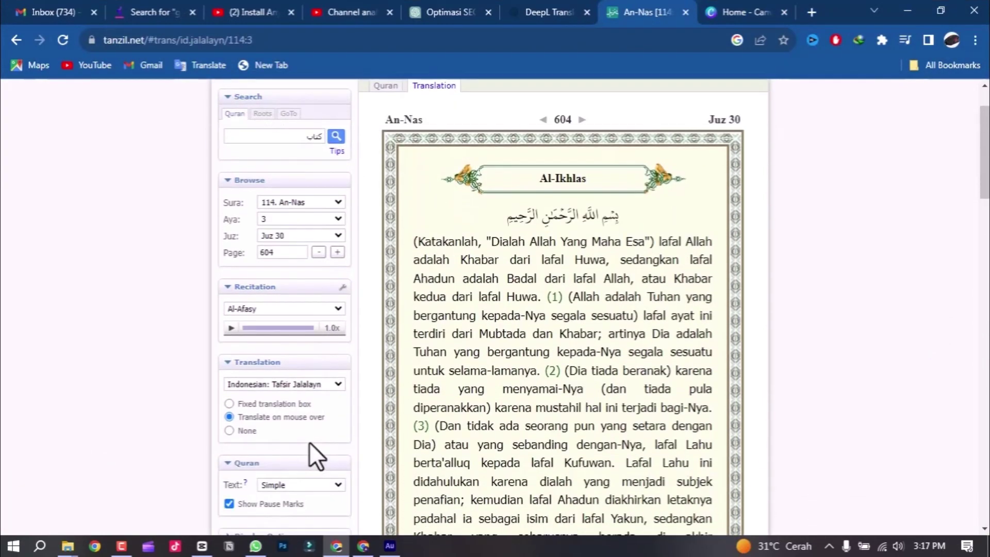
{"action": "scroll", "coordinate": [376, 266], "scroll_direction": "up", "scroll_amount": 2}
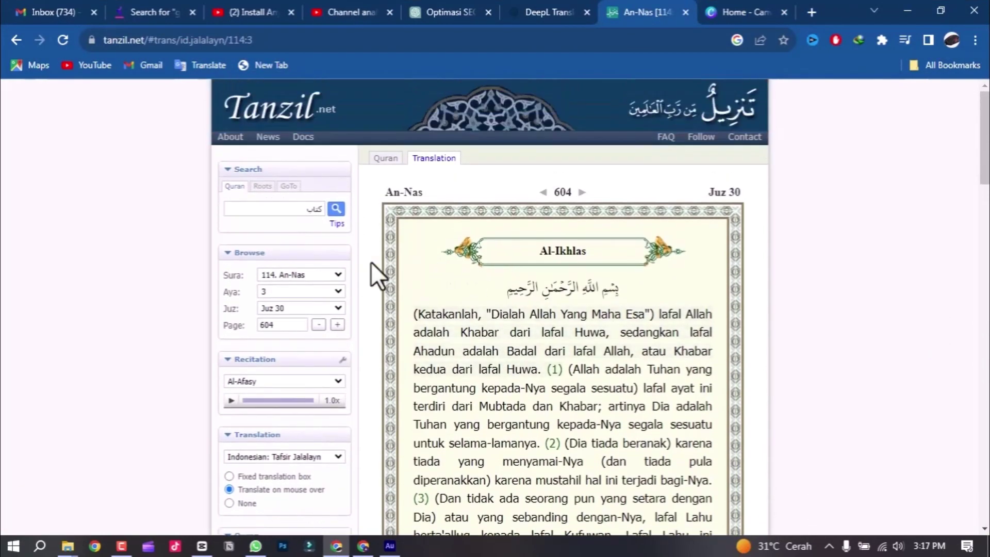
{"action": "left_click", "coordinate": [319, 277]}
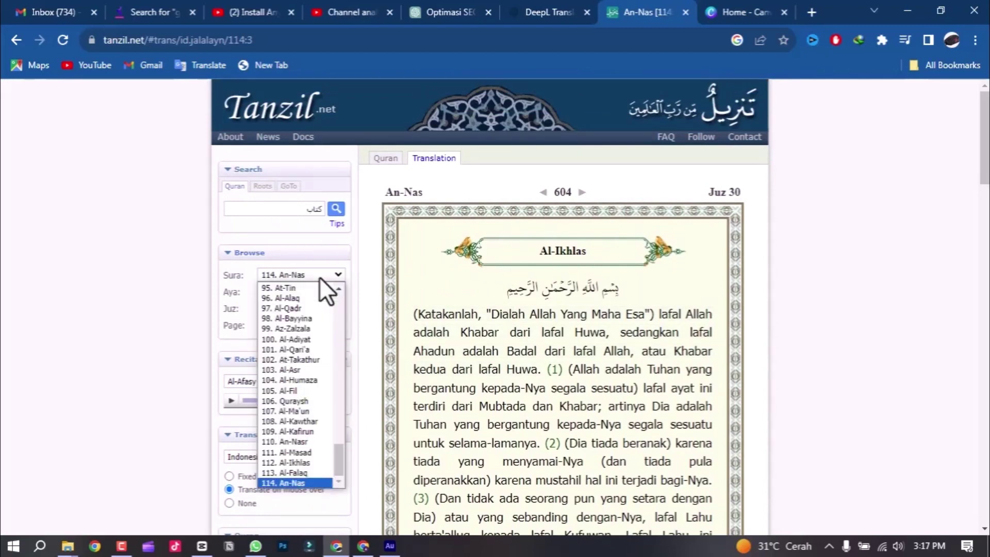
{"action": "scroll", "coordinate": [296, 382], "scroll_direction": "up", "scroll_amount": 20}
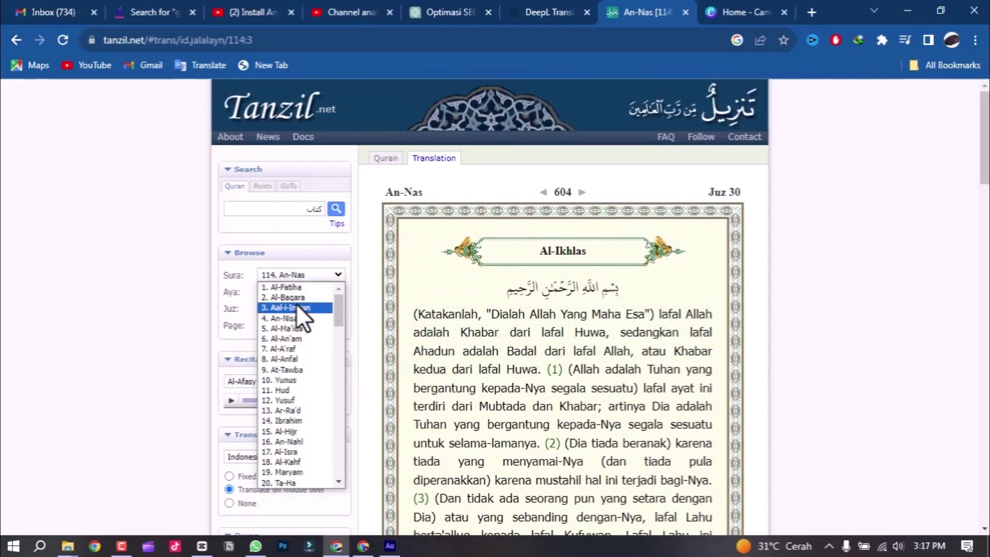
{"action": "left_click", "coordinate": [299, 285]}
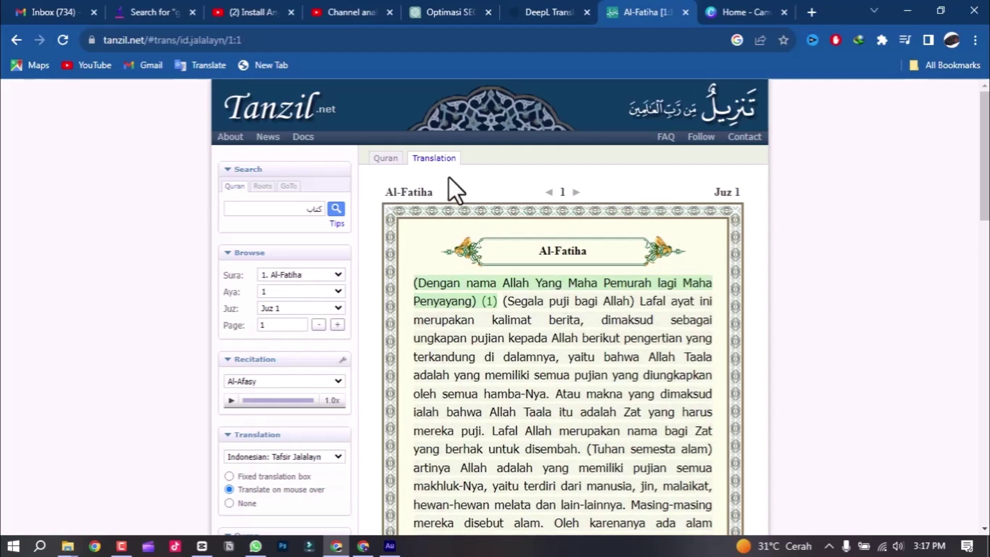
Show the sura's Arabic Quran text instead of its translation and copy its first verse
{"action": "left_click", "coordinate": [387, 159]}
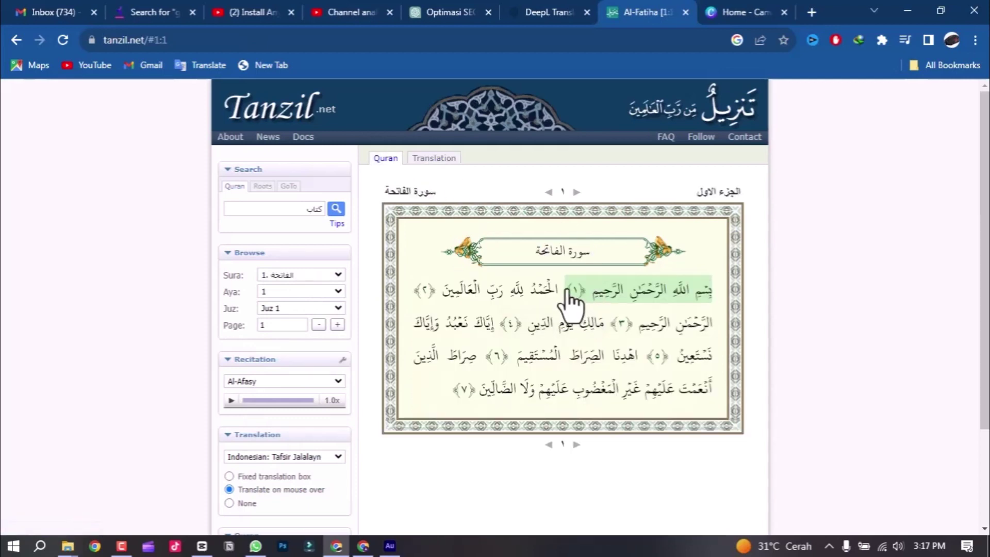
{"action": "left_click_drag", "start_coordinate": [569, 302], "coordinate": [728, 300]}
{"action": "key", "text": "ctrl+c"}
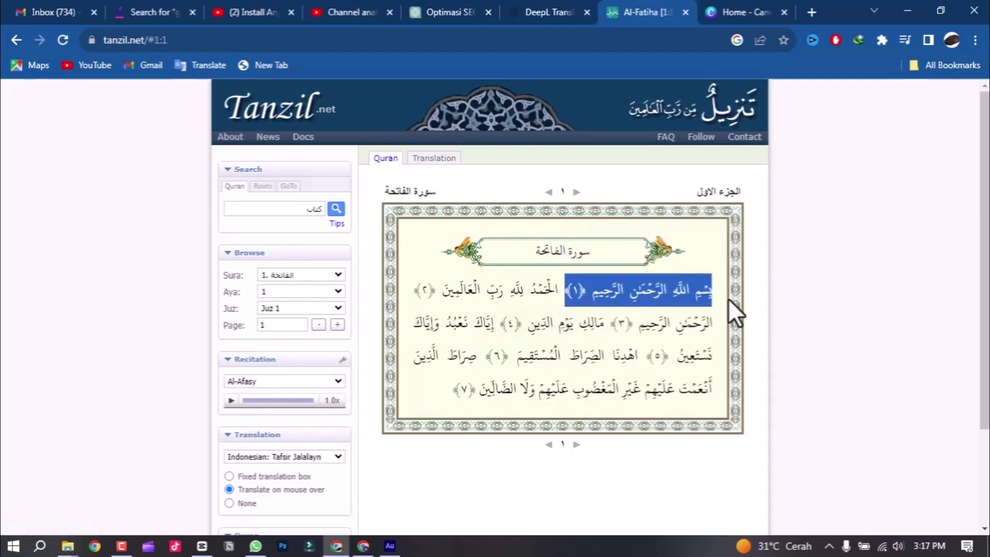
Switch to CapCut and paste the copied Arabic verse into the empty text clip above the desert video
{"action": "left_click", "coordinate": [202, 546]}
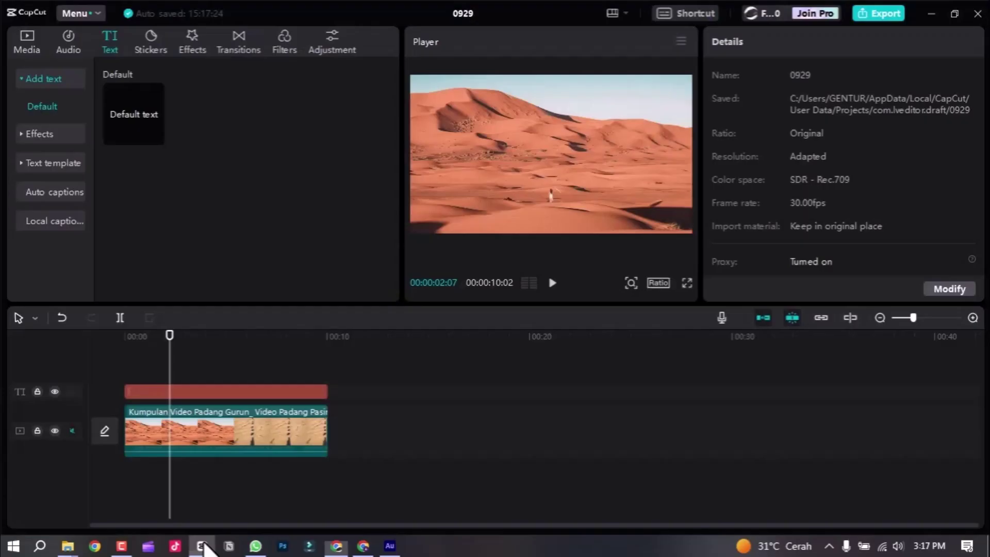
{"action": "left_click", "coordinate": [300, 392]}
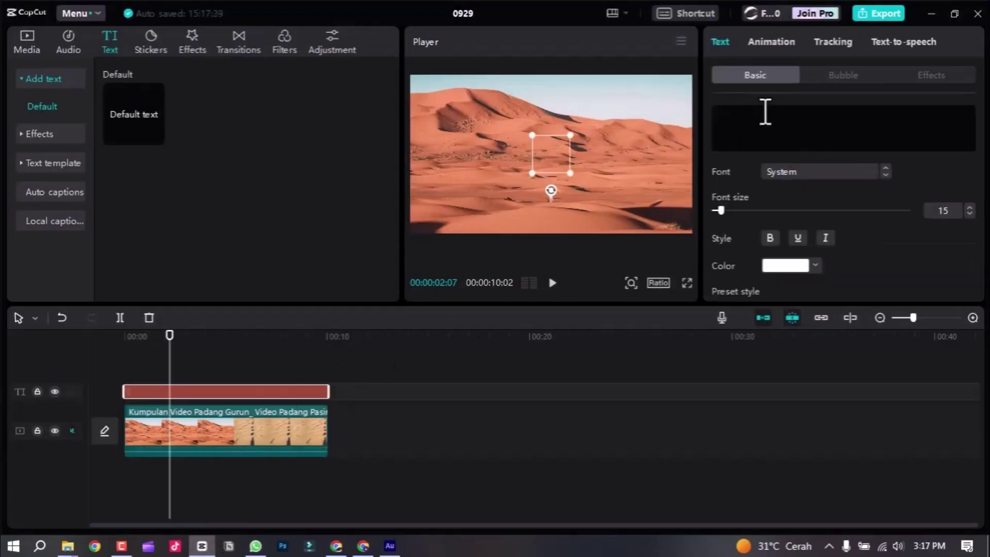
{"action": "left_click", "coordinate": [759, 127]}
{"action": "key", "text": "ctrl+v"}
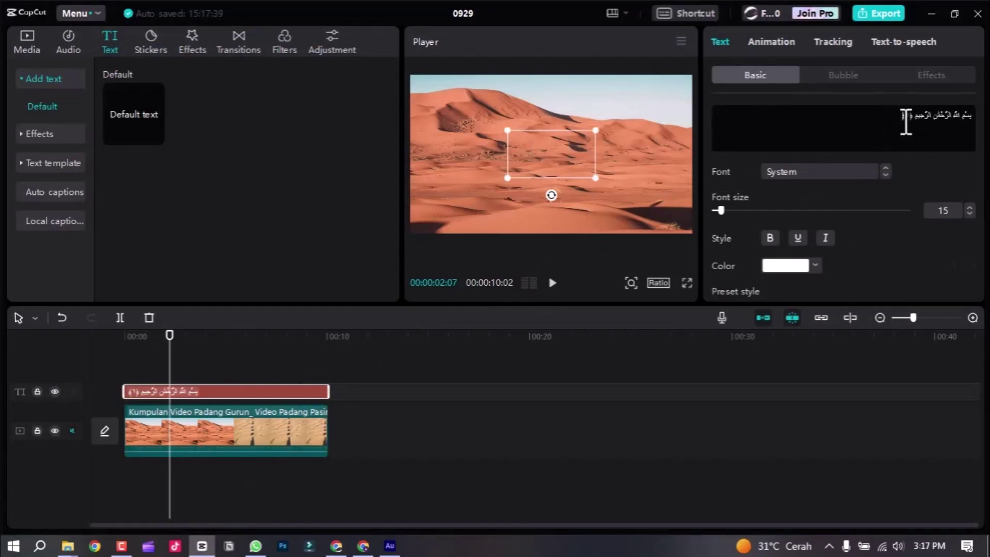
Preview the video full screen to check the pasted Arabic verse, and reselect its text clip on the timeline
{"action": "left_click", "coordinate": [687, 282]}
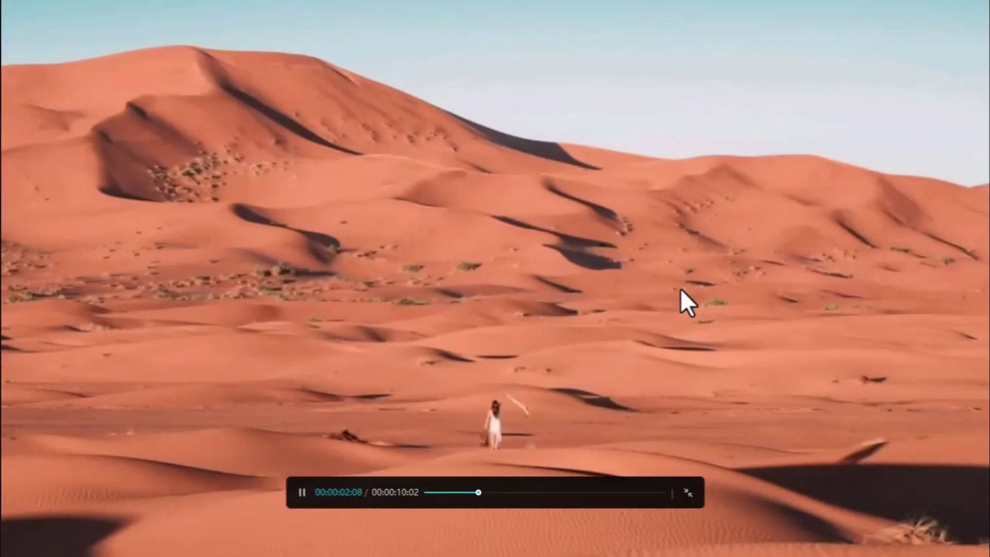
{"action": "key", "text": "space"}
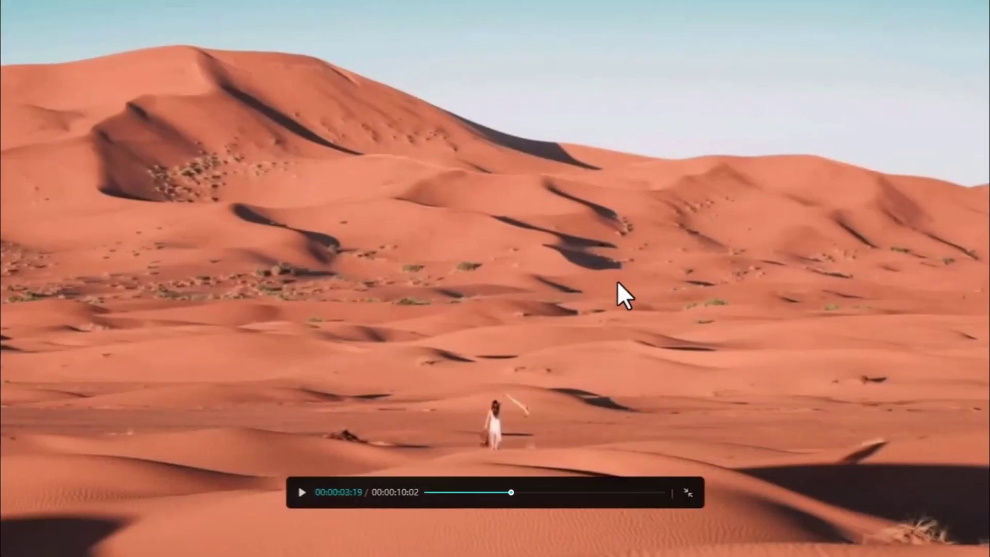
{"action": "key", "text": "Escape"}
{"action": "left_click_drag", "start_coordinate": [239, 369], "coordinate": [181, 360]}
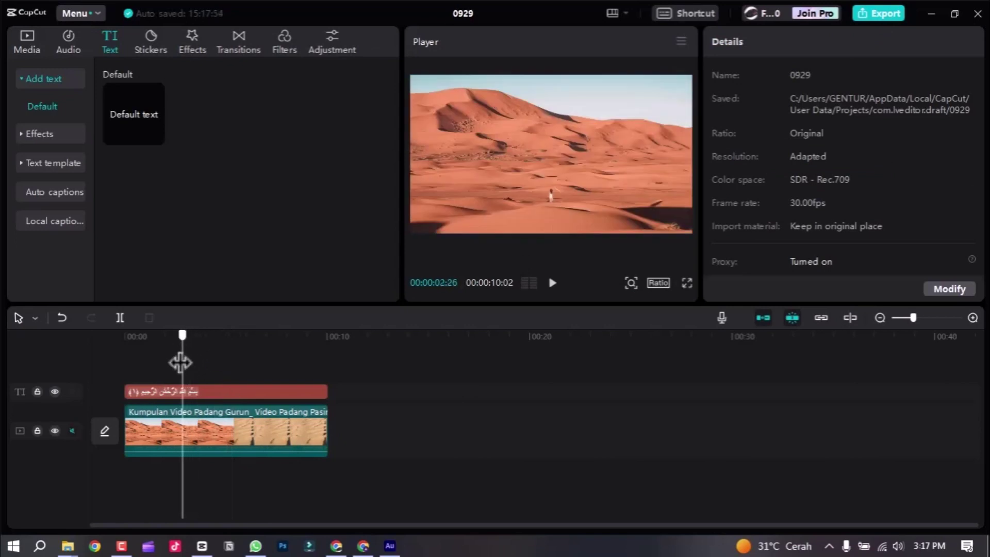
{"action": "left_click", "coordinate": [303, 393]}
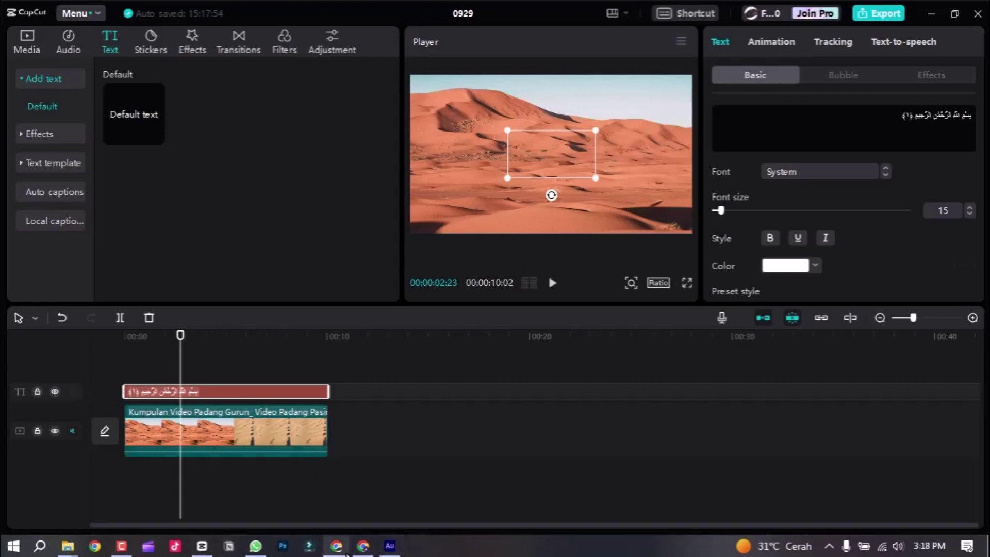
Switch to Canva in the browser and create a blank Presentation (16:9) design
{"action": "left_click", "coordinate": [337, 545]}
{"action": "left_click", "coordinate": [716, 15]}
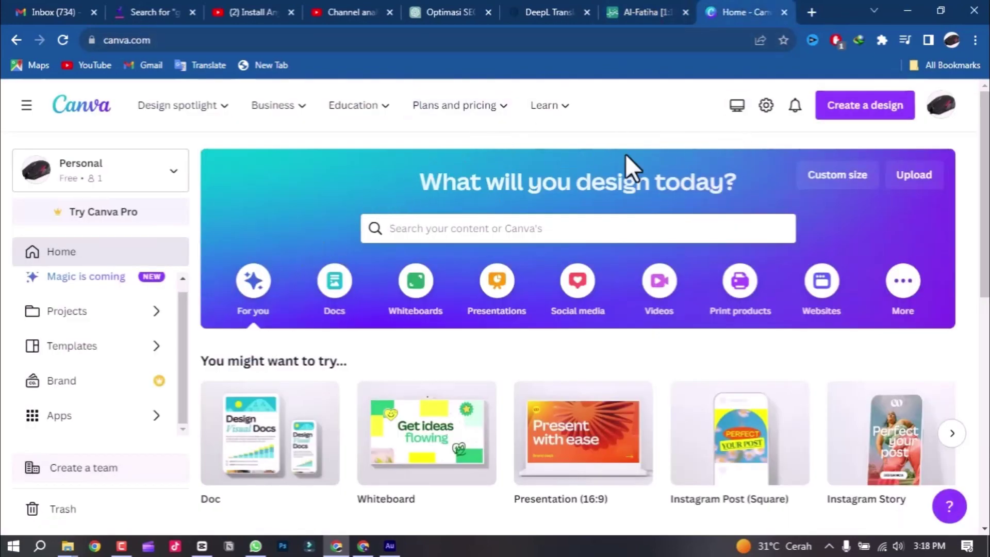
{"action": "scroll", "coordinate": [649, 180], "scroll_direction": "down", "scroll_amount": 4}
{"action": "left_click", "coordinate": [592, 250]}
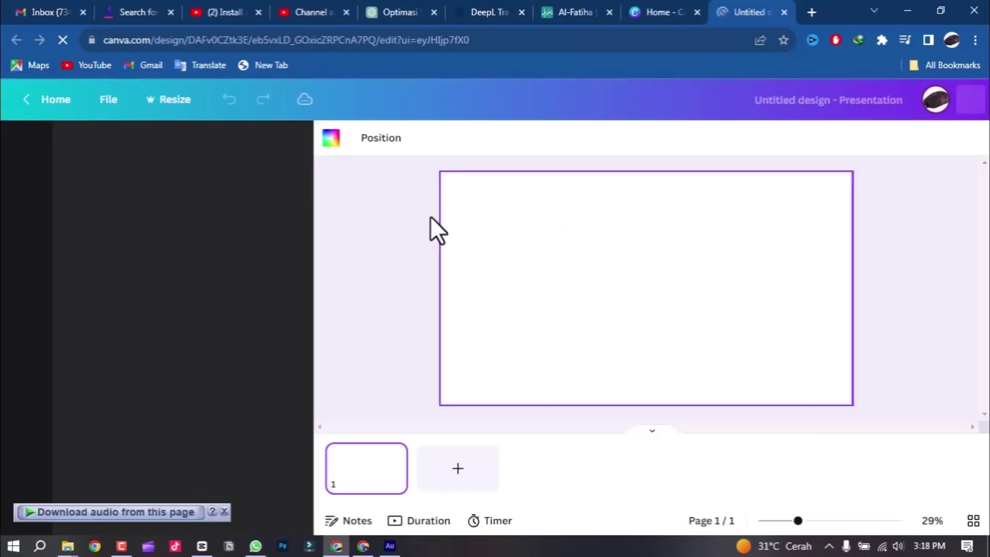
Set the page background colour to black and collapse the template browser
{"action": "left_click", "coordinate": [331, 147]}
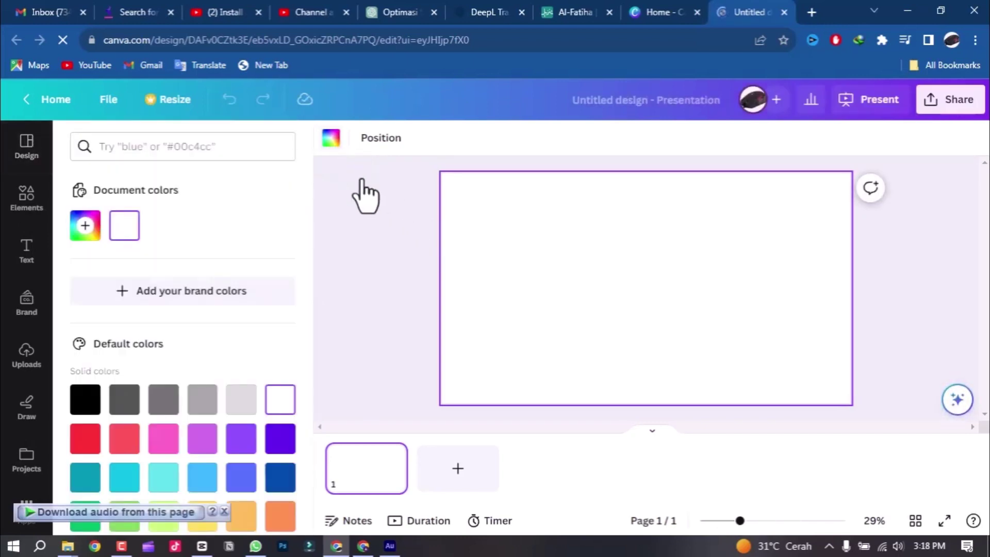
{"action": "left_click", "coordinate": [91, 399]}
{"action": "left_click", "coordinate": [365, 253]}
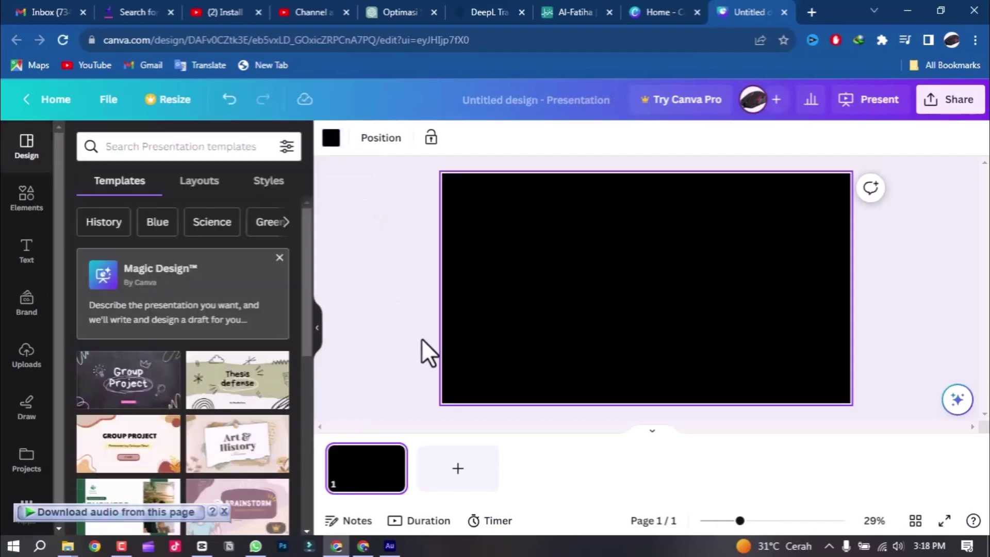
{"action": "left_click", "coordinate": [316, 328]}
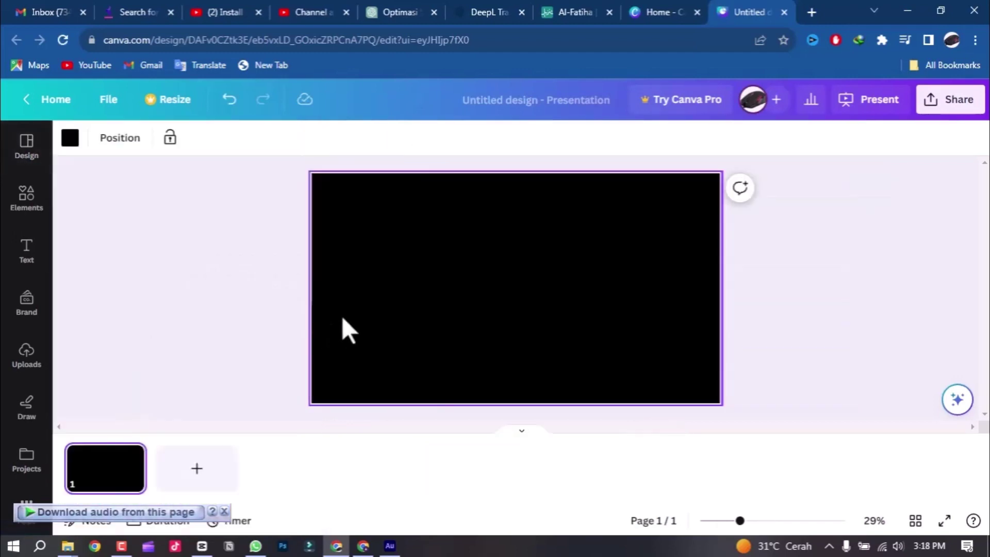
Add a heading to the black page and replace its text with the copied Arabic verse
{"action": "left_click", "coordinate": [23, 253]}
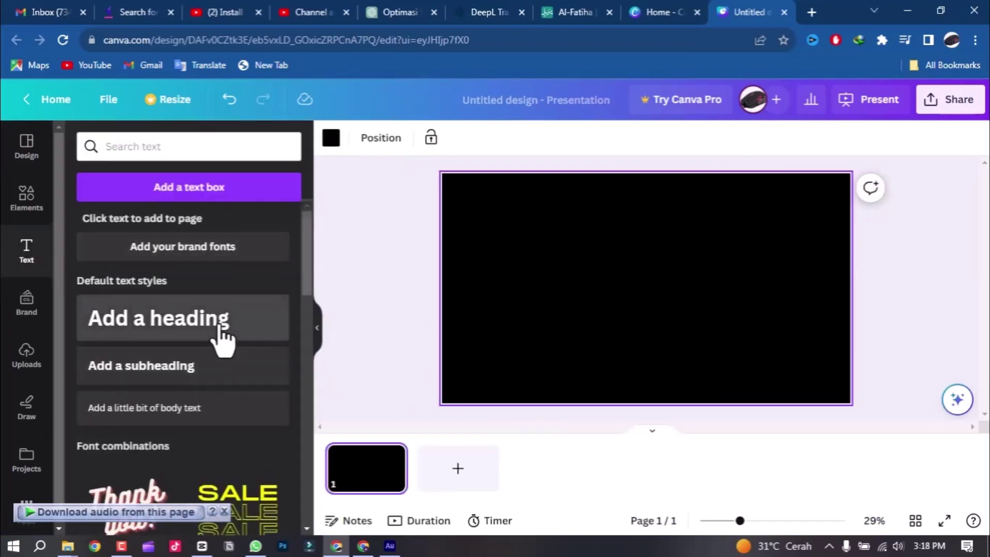
{"action": "left_click", "coordinate": [236, 333]}
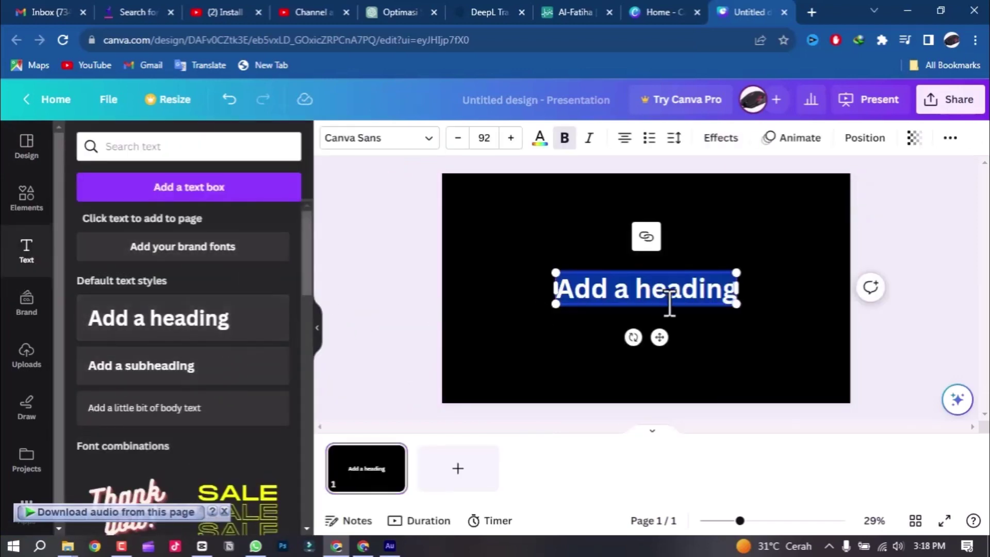
{"action": "left_click", "coordinate": [652, 281]}
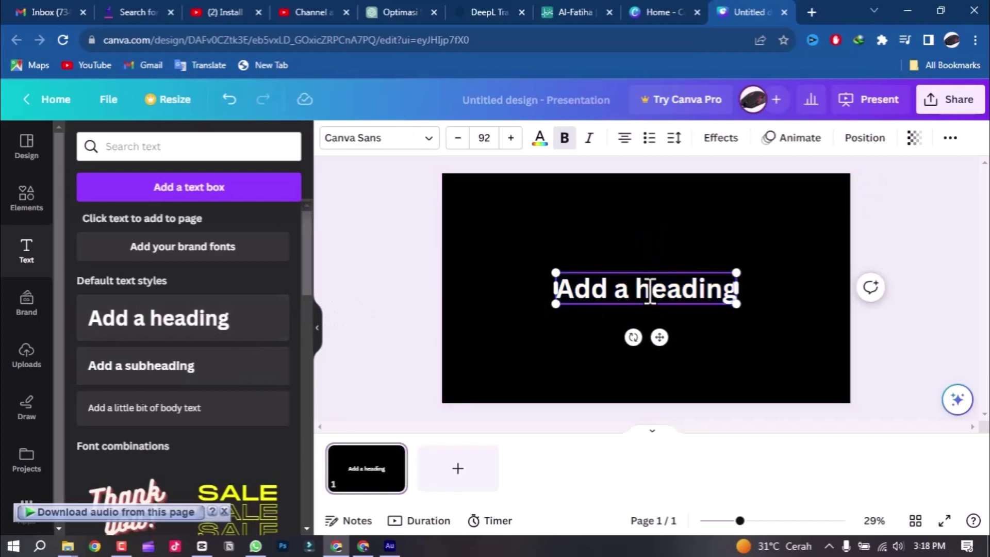
{"action": "key", "text": "ctrl+a"}
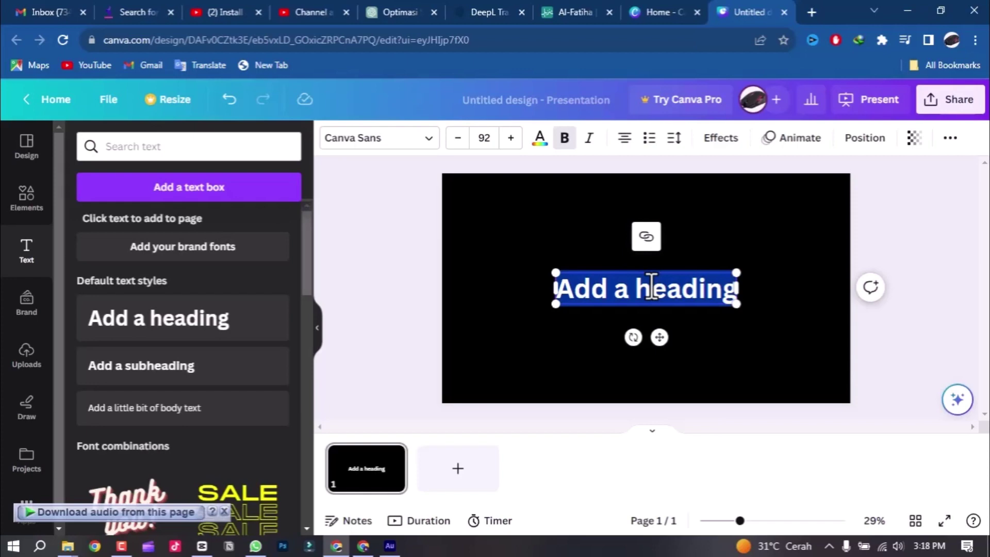
{"action": "key", "text": "ctrl+v"}
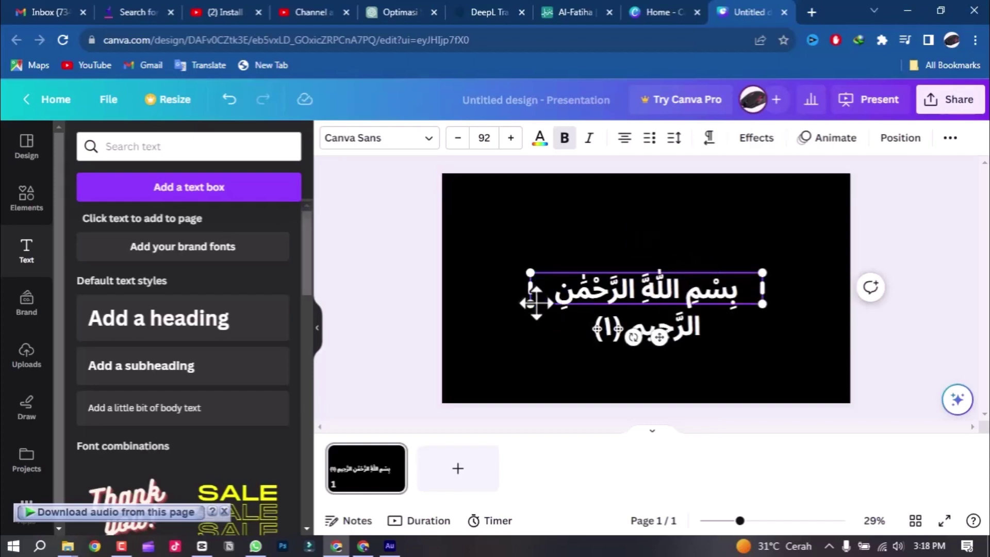
Widen the verse's text box and reduce its font size to 73 so it fits on one line
{"action": "left_click_drag", "start_coordinate": [527, 288], "coordinate": [473, 282]}
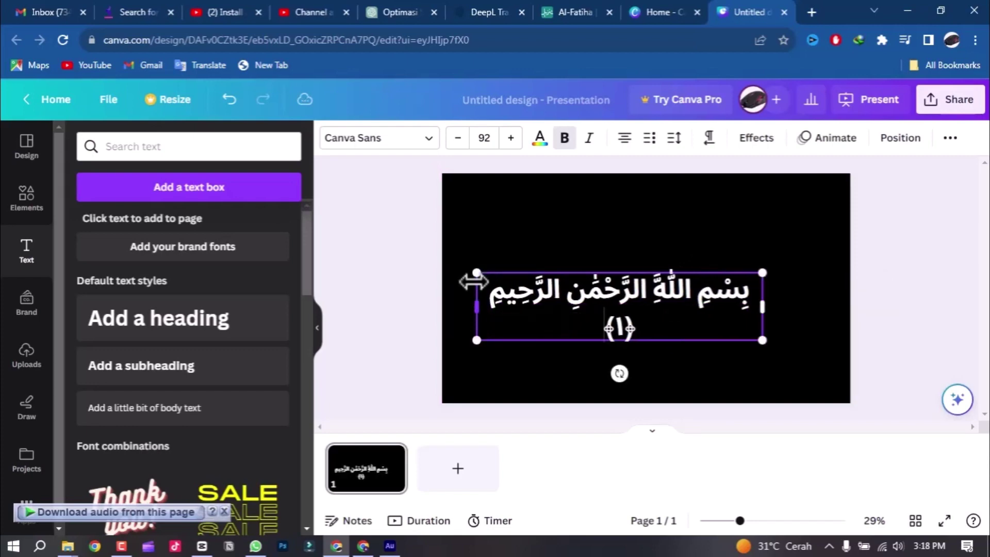
{"action": "left_click", "coordinate": [457, 138]}
{"action": "left_click", "coordinate": [457, 138]}
{"action": "left_click", "coordinate": [457, 138]}
{"action": "left_click", "coordinate": [458, 138]}
{"action": "left_click", "coordinate": [457, 137]}
{"action": "left_click", "coordinate": [457, 138]}
{"action": "left_click", "coordinate": [457, 137]}
{"action": "left_click", "coordinate": [457, 138]}
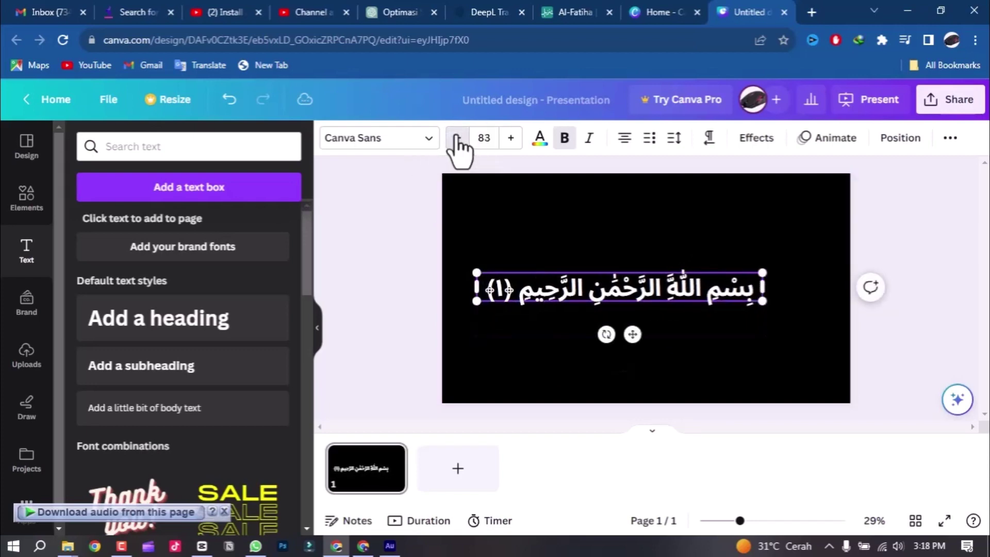
{"action": "left_click", "coordinate": [457, 138]}
{"action": "left_click", "coordinate": [457, 138]}
{"action": "left_click", "coordinate": [458, 138]}
{"action": "left_click", "coordinate": [458, 138]}
{"action": "left_click", "coordinate": [458, 138]}
{"action": "left_click", "coordinate": [457, 138]}
{"action": "left_click", "coordinate": [458, 138]}
{"action": "left_click", "coordinate": [458, 138]}
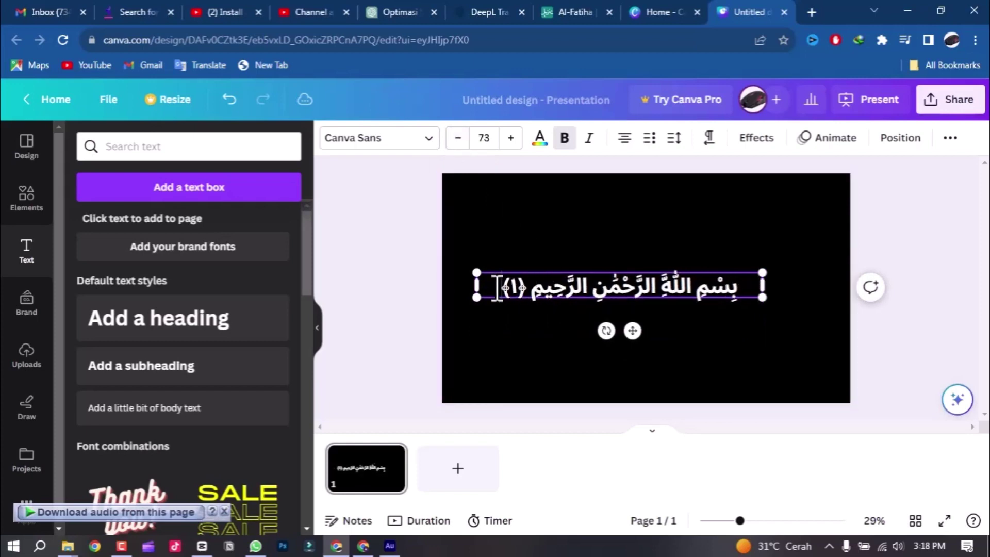
Narrow the text box around the verse and move it down to the horizontally centred lower part of the page
{"action": "left_click_drag", "start_coordinate": [473, 284], "coordinate": [511, 285]}
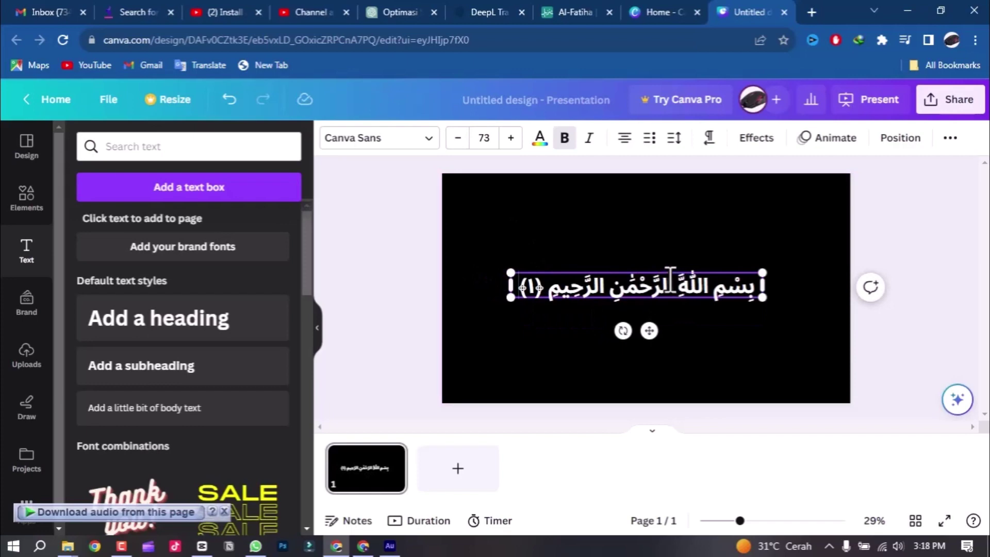
{"action": "left_click_drag", "start_coordinate": [656, 265], "coordinate": [665, 308]}
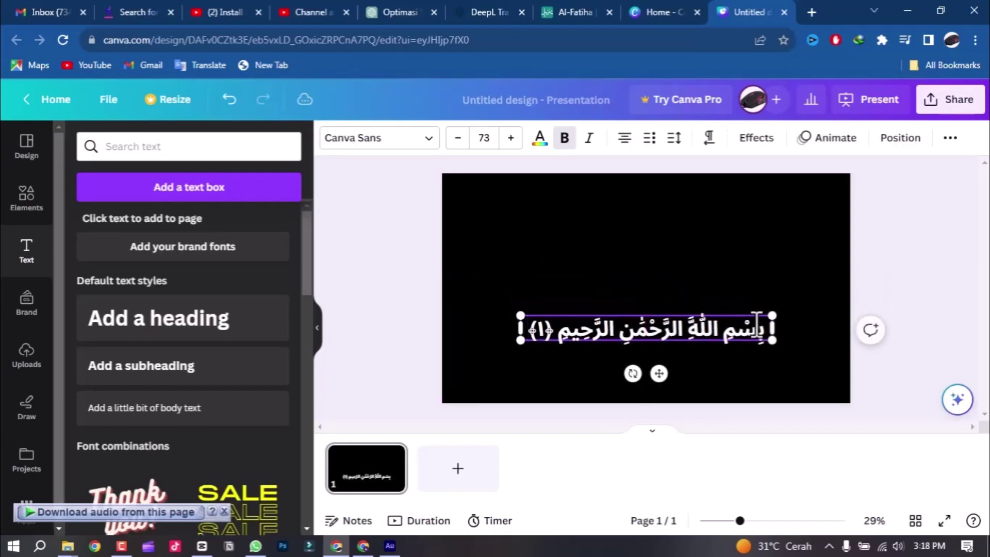
Reduce the Arabic verse's font size to 63 and move its text box slightly lower on the page
{"action": "left_click", "coordinate": [457, 138]}
{"action": "left_click", "coordinate": [458, 138]}
{"action": "left_click", "coordinate": [458, 137]}
{"action": "left_click", "coordinate": [457, 138]}
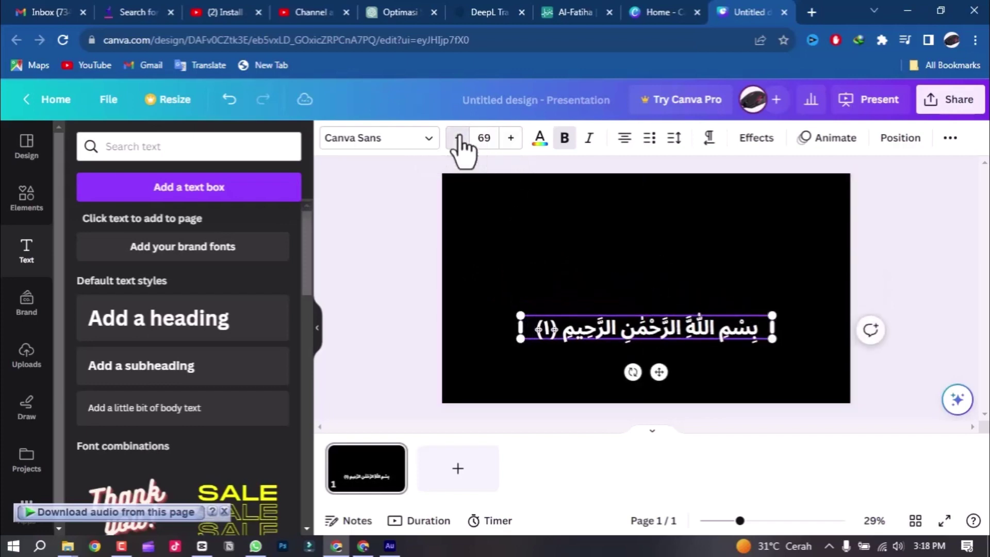
{"action": "left_click", "coordinate": [458, 138]}
{"action": "left_click", "coordinate": [458, 137]}
{"action": "left_click", "coordinate": [458, 138]}
{"action": "left_click", "coordinate": [458, 138]}
{"action": "left_click", "coordinate": [458, 137]}
{"action": "left_click", "coordinate": [458, 137]}
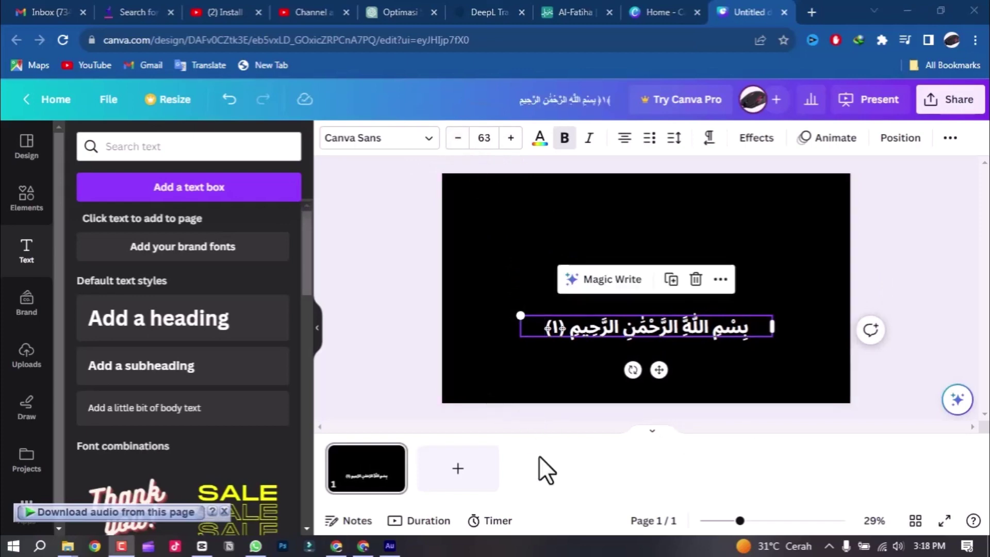
{"action": "left_click_drag", "start_coordinate": [652, 327], "coordinate": [651, 343]}
{"action": "left_click", "coordinate": [812, 286]}
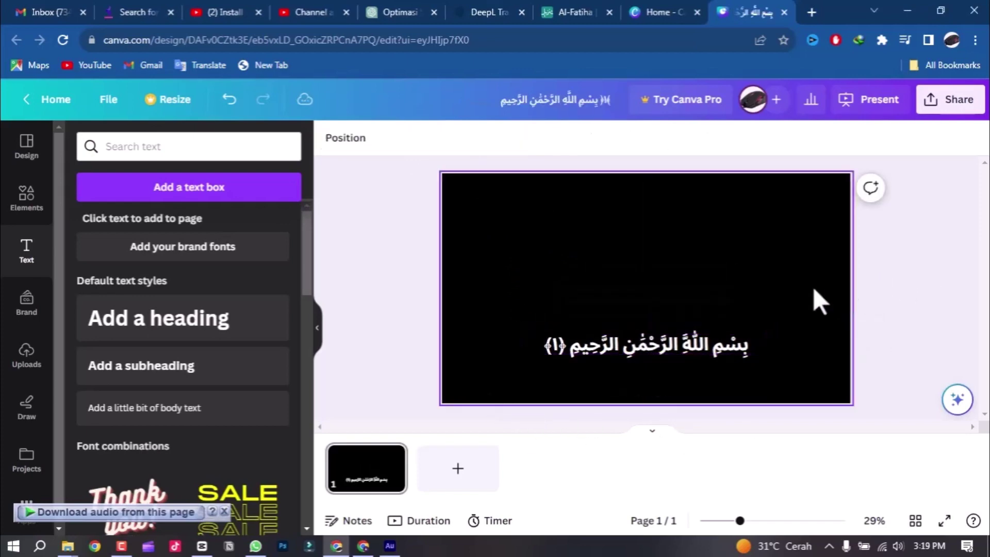
Search the fonts for calibri and change the Arabic verse's font to Calibri (MS)
{"action": "left_click", "coordinate": [674, 348]}
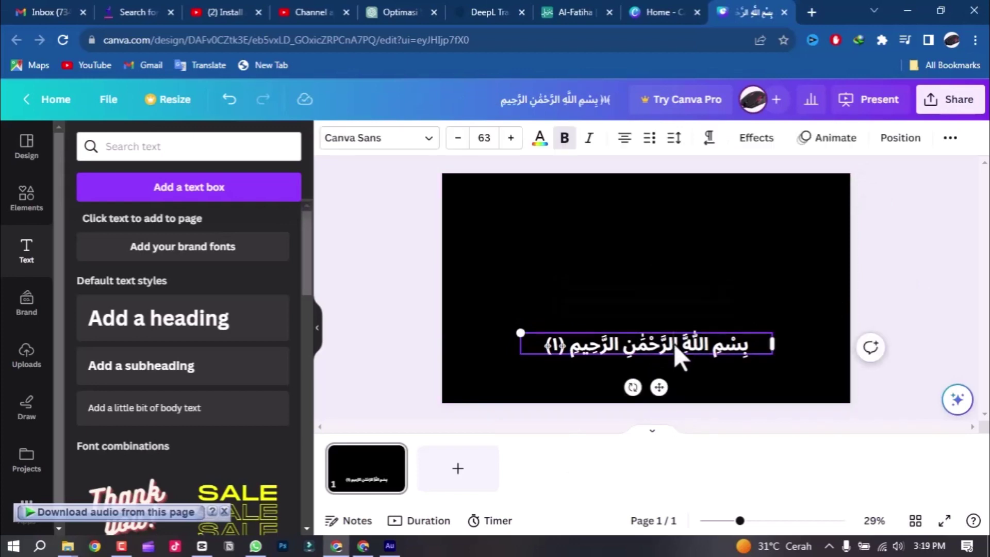
{"action": "left_click", "coordinate": [427, 140]}
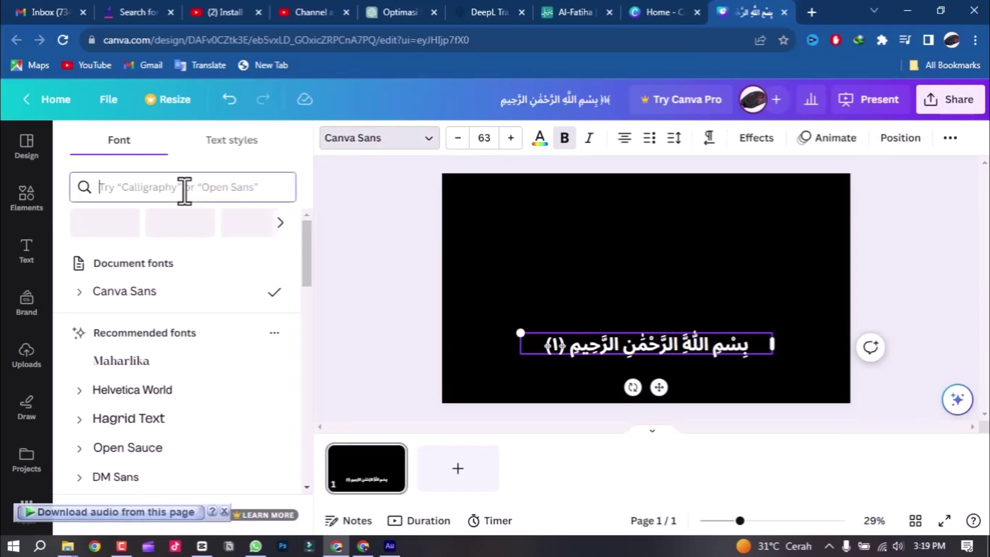
{"action": "left_click", "coordinate": [184, 188]}
{"action": "type", "text": "cali"}
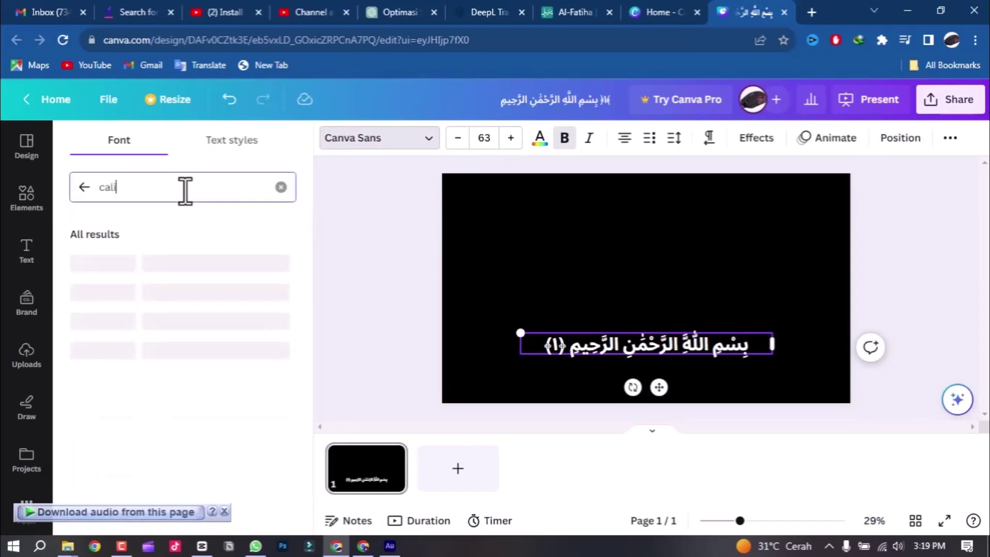
{"action": "type", "text": "bti"}
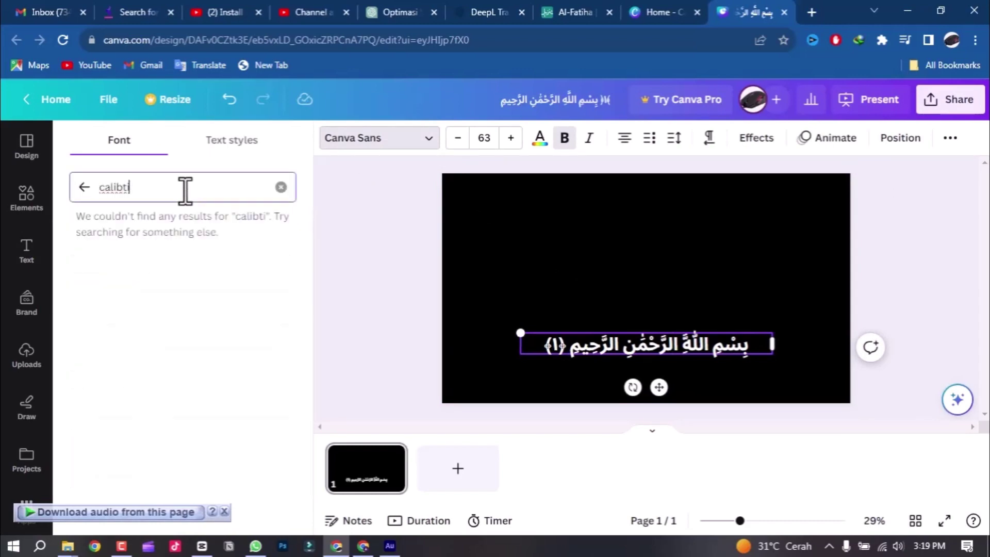
{"action": "key", "text": "BackSpace"}
{"action": "key", "text": "BackSpace"}
{"action": "type", "text": "ri"}
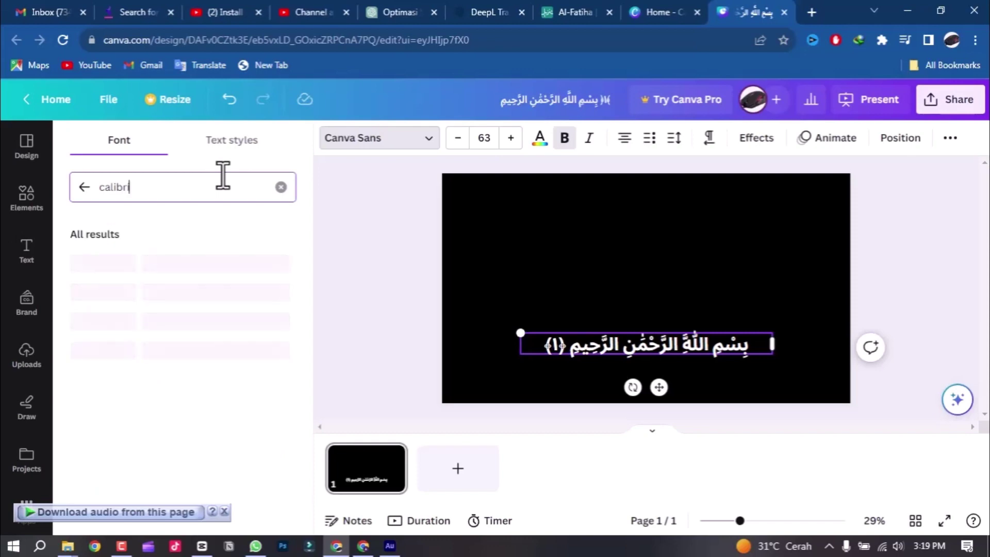
{"action": "left_click", "coordinate": [165, 260]}
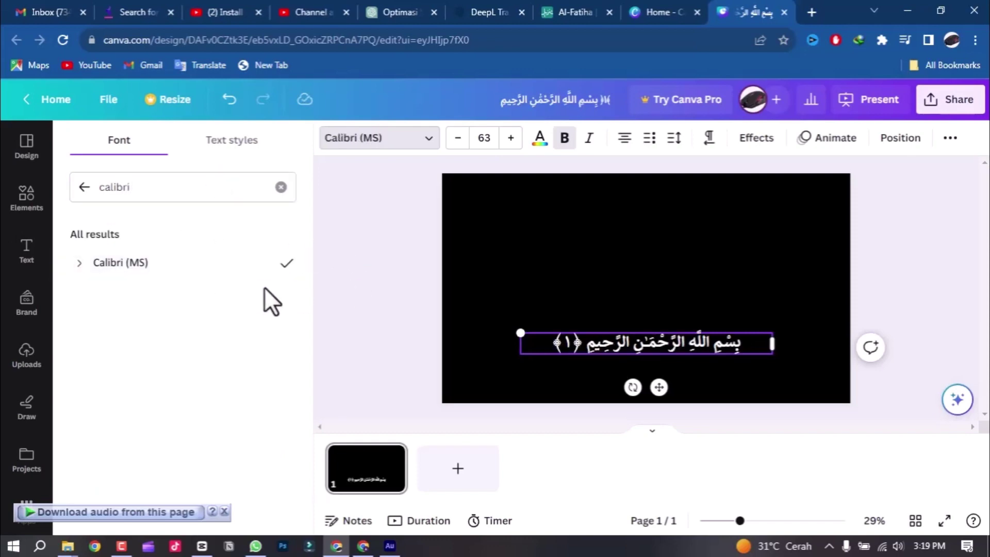
{"action": "left_click", "coordinate": [733, 283]}
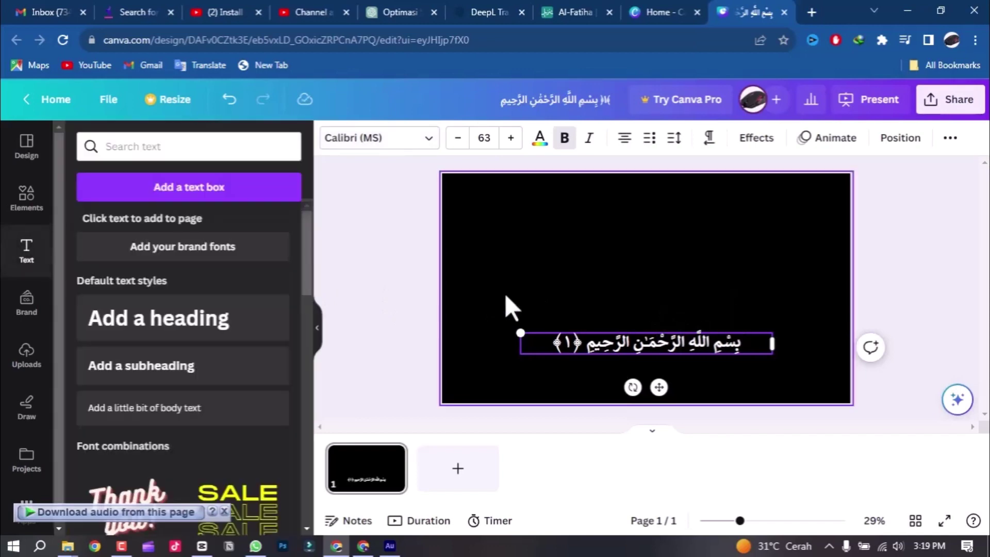
{"action": "left_click", "coordinate": [487, 345]}
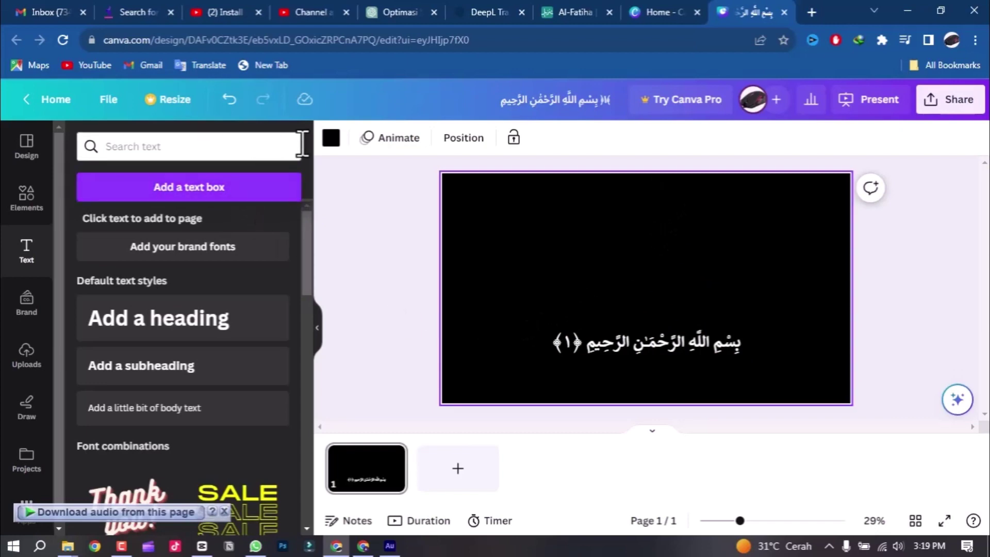
Examine the Fonts section of Canva's Brand page and return to the verse design
{"action": "left_click", "coordinate": [660, 10]}
{"action": "scroll", "coordinate": [95, 385], "scroll_direction": "down", "scroll_amount": 1}
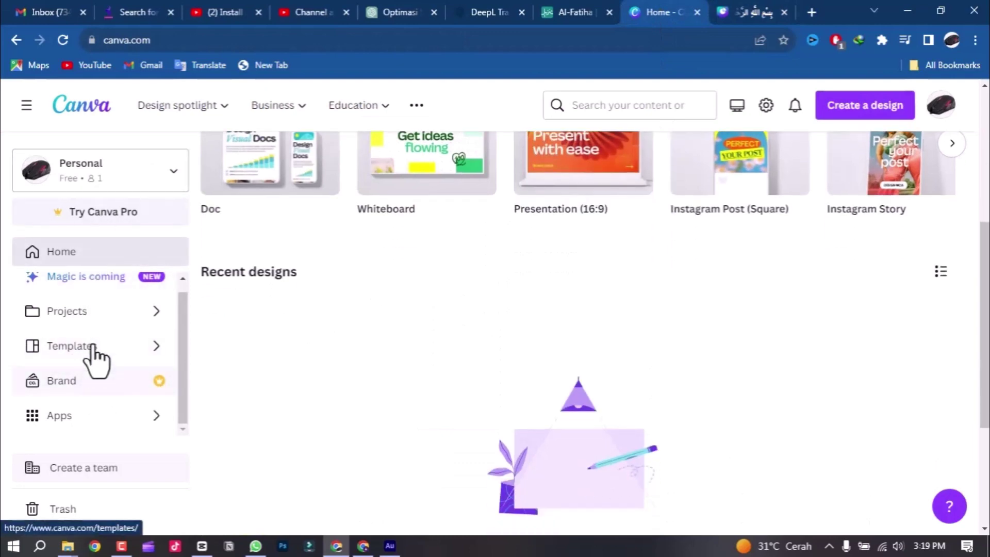
{"action": "scroll", "coordinate": [449, 247], "scroll_direction": "up", "scroll_amount": 3}
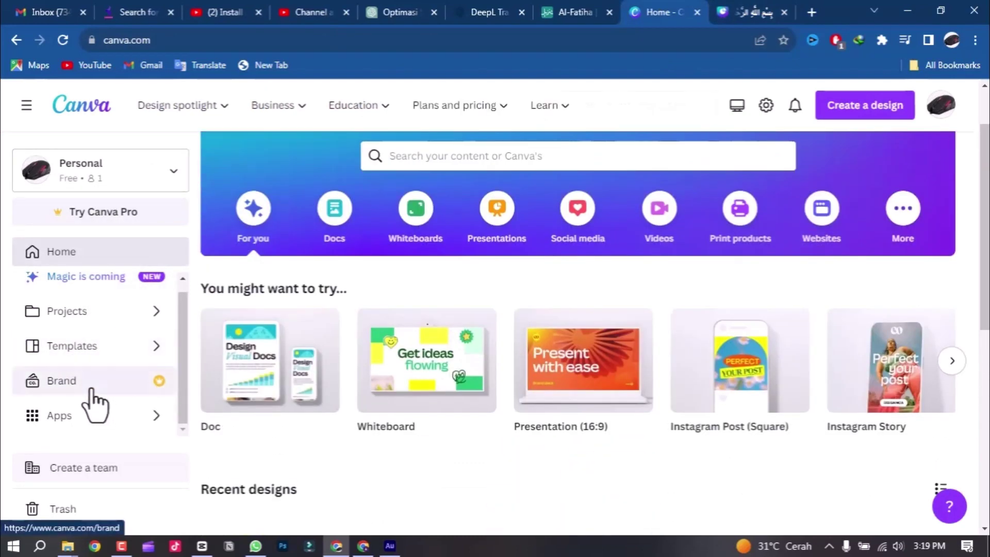
{"action": "left_click", "coordinate": [91, 397]}
{"action": "scroll", "coordinate": [310, 343], "scroll_direction": "down", "scroll_amount": 5}
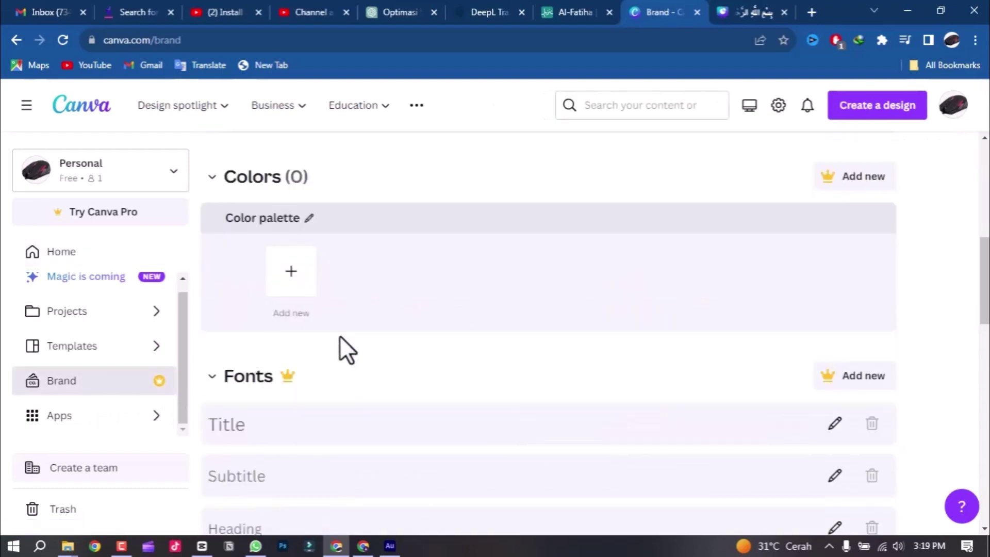
{"action": "scroll", "coordinate": [340, 337], "scroll_direction": "down", "scroll_amount": 3}
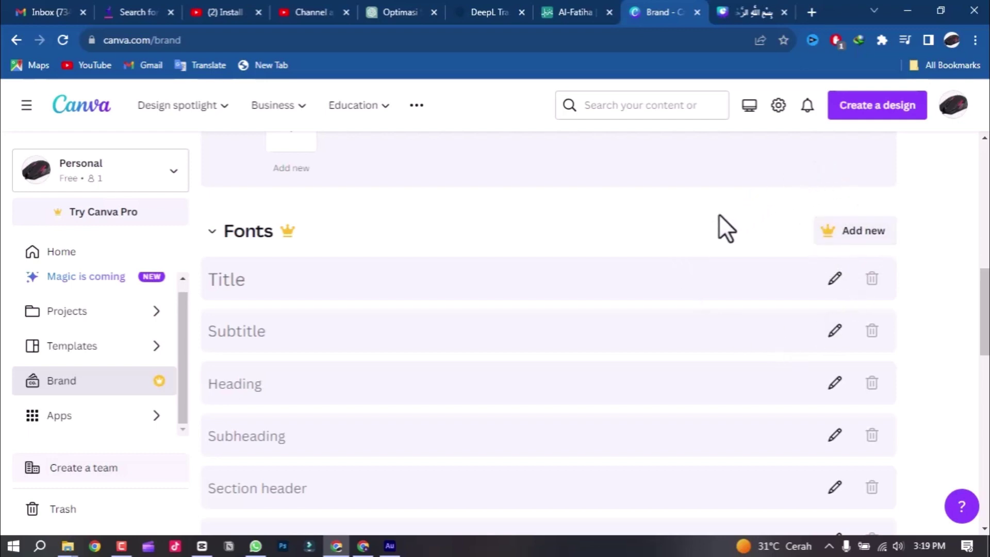
{"action": "scroll", "coordinate": [726, 259], "scroll_direction": "up", "scroll_amount": 1}
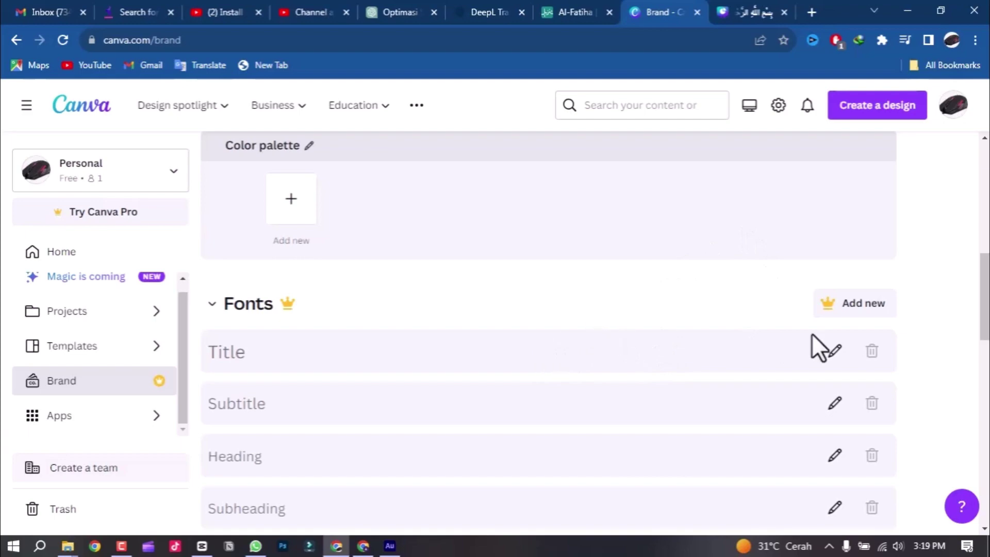
{"action": "left_click", "coordinate": [730, 4]}
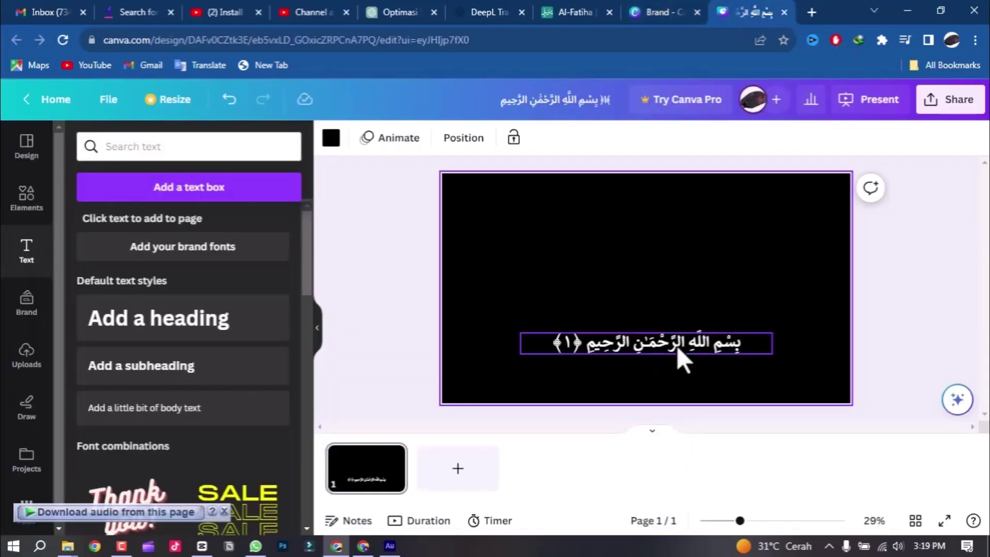
Add a subheading to the page and place it directly beneath the Arabic verse
{"action": "left_click", "coordinate": [225, 377]}
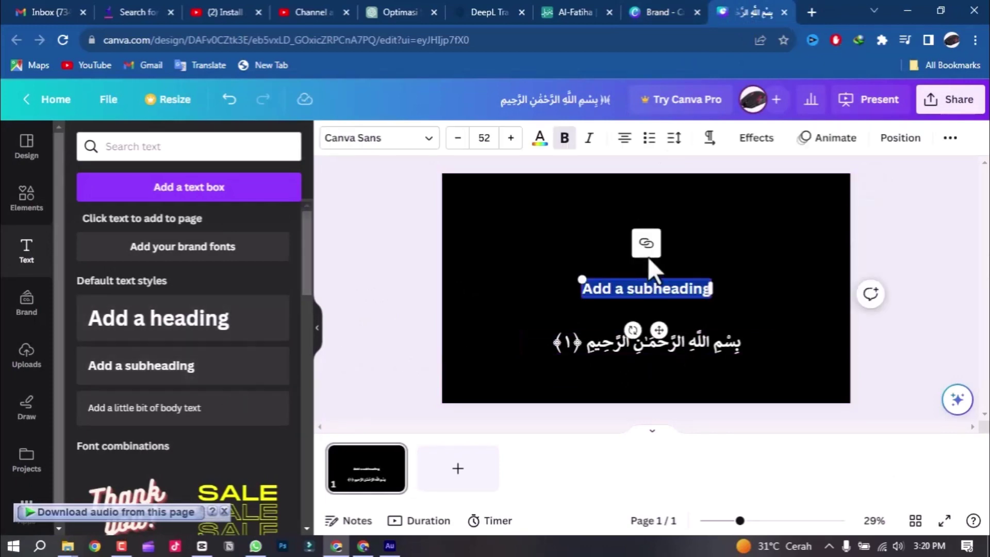
{"action": "left_click", "coordinate": [665, 291]}
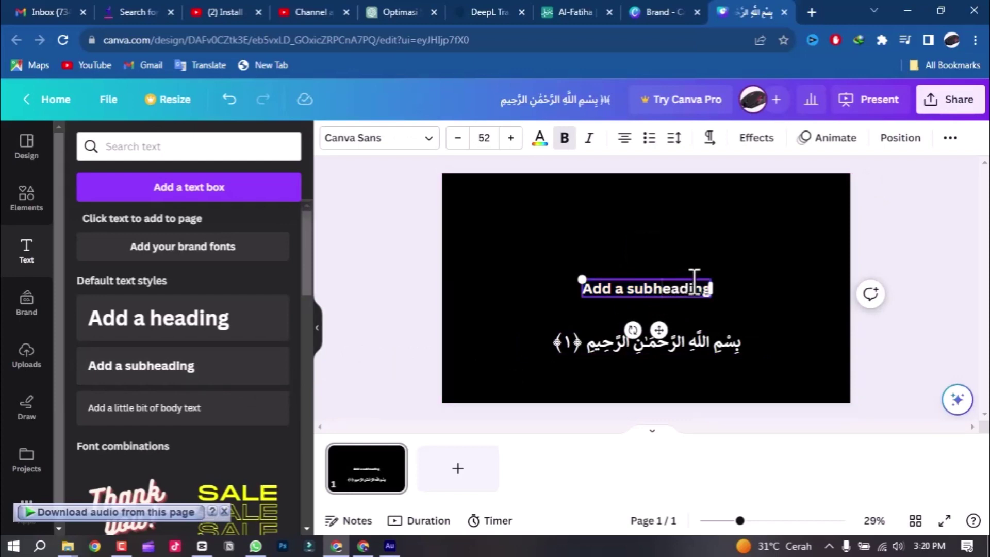
{"action": "left_click_drag", "start_coordinate": [698, 278], "coordinate": [711, 365]}
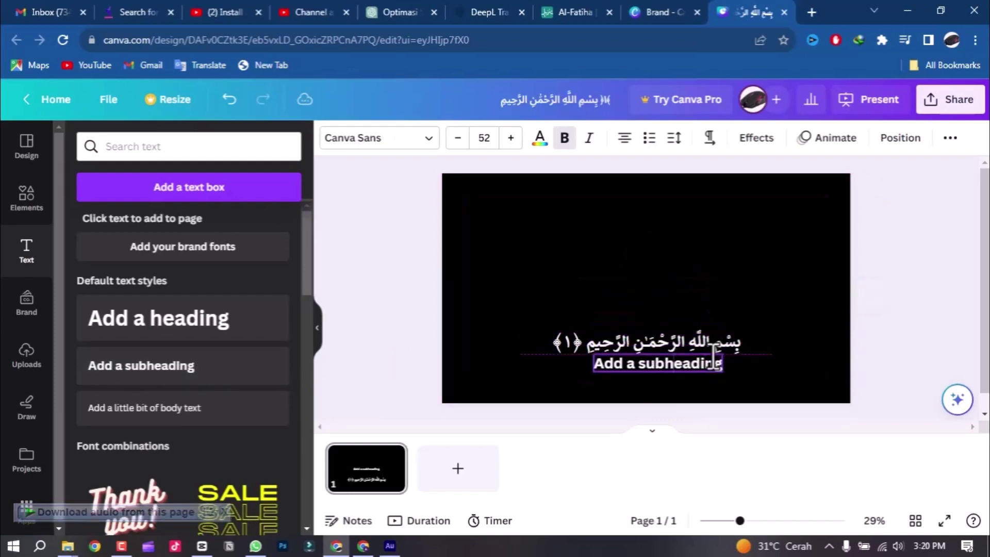
Reduce the subheading's font size to 48
{"action": "left_click", "coordinate": [458, 138]}
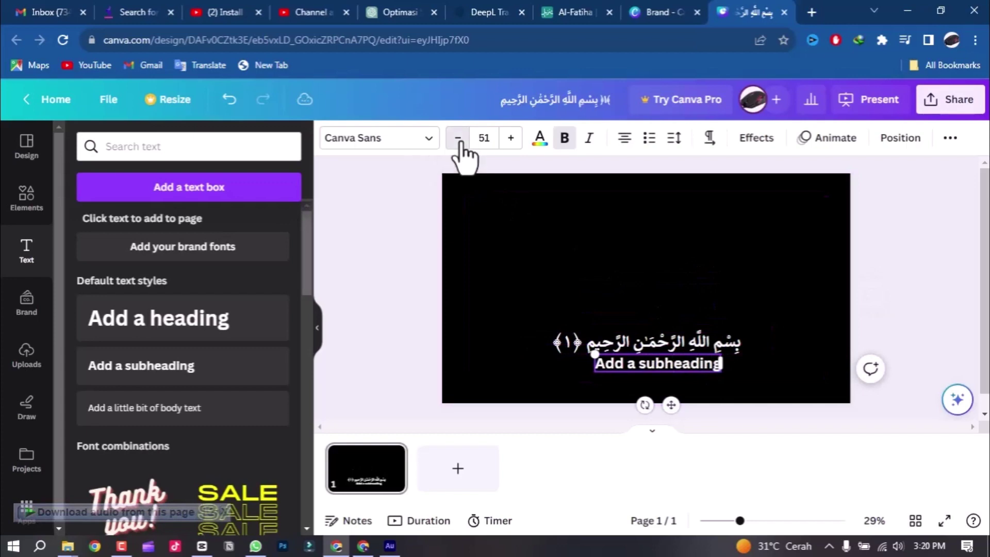
{"action": "left_click", "coordinate": [458, 139]}
{"action": "left_click", "coordinate": [458, 138]}
{"action": "left_click", "coordinate": [458, 138]}
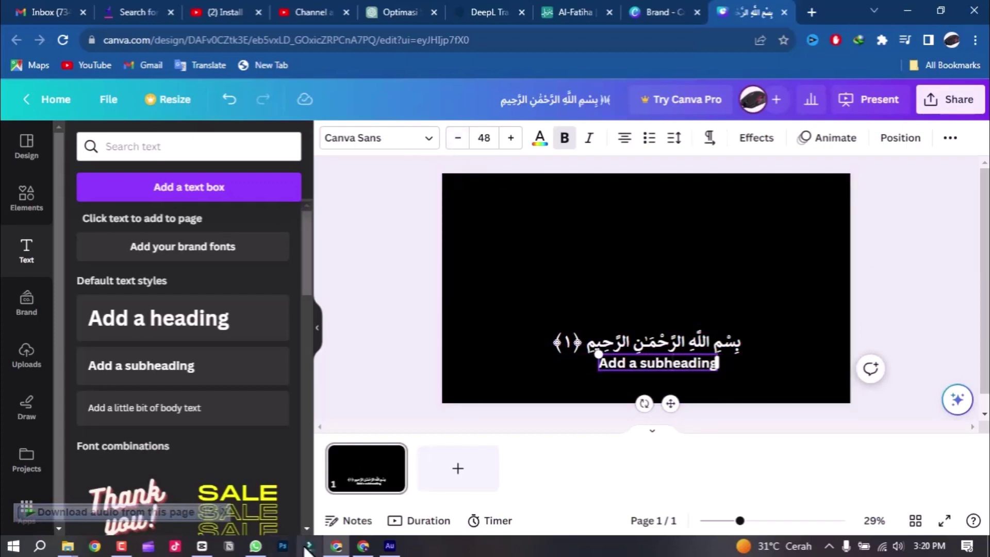
On the Tanzil site, set the translation to Indonesian: Bahasa Indonesia and display the translated Al-Fatiha page
{"action": "left_click", "coordinate": [584, 10]}
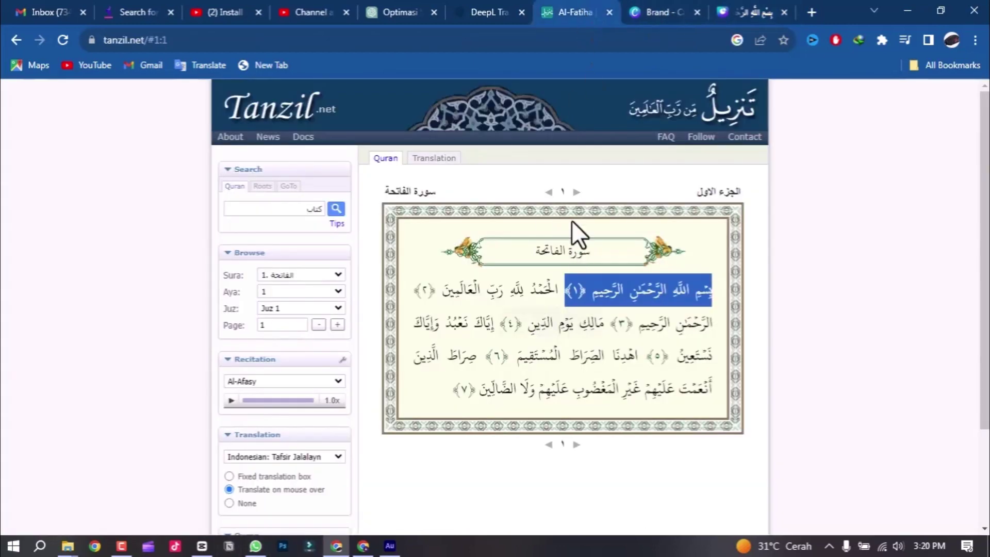
{"action": "scroll", "coordinate": [301, 425], "scroll_direction": "down", "scroll_amount": 3}
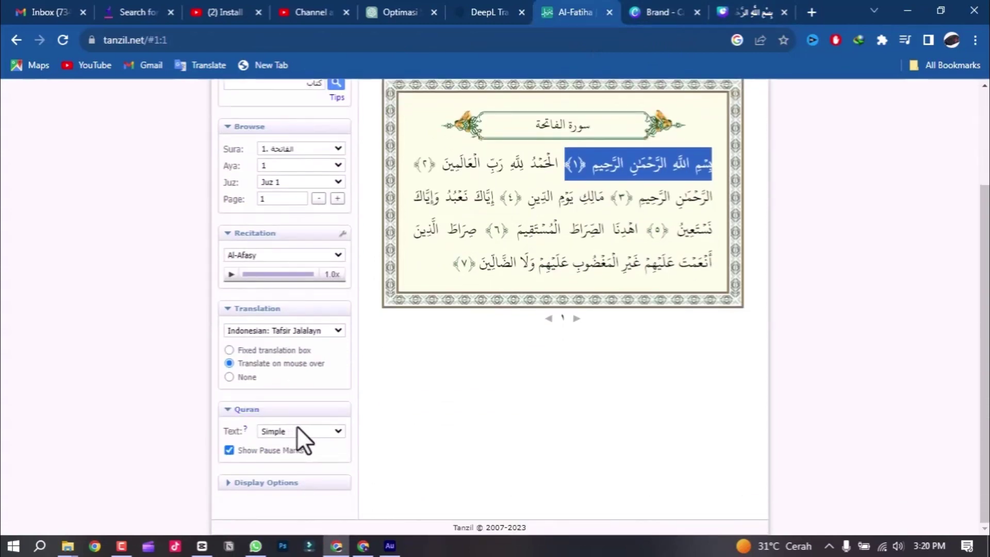
{"action": "left_click", "coordinate": [296, 330]}
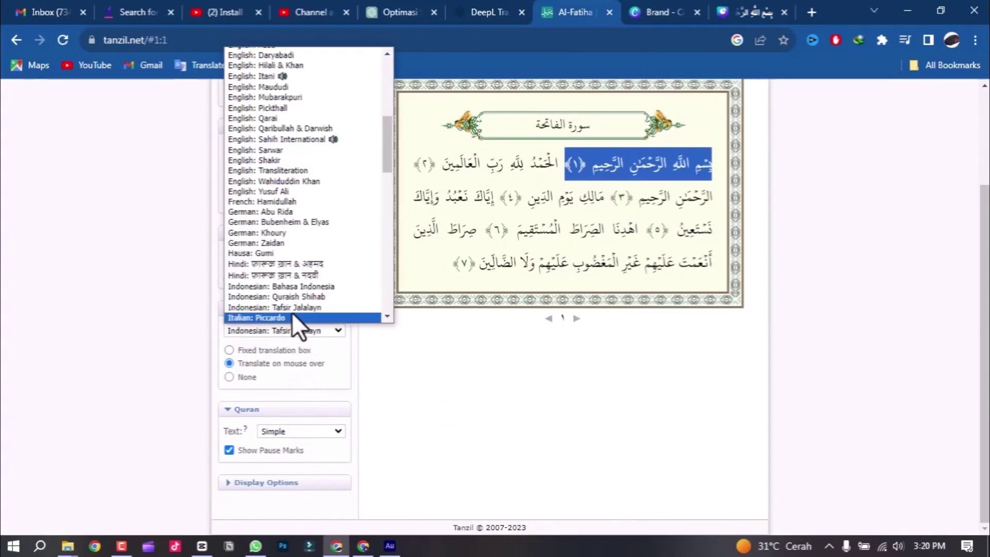
{"action": "left_click", "coordinate": [292, 285]}
{"action": "scroll", "coordinate": [293, 285], "scroll_direction": "up", "scroll_amount": 3}
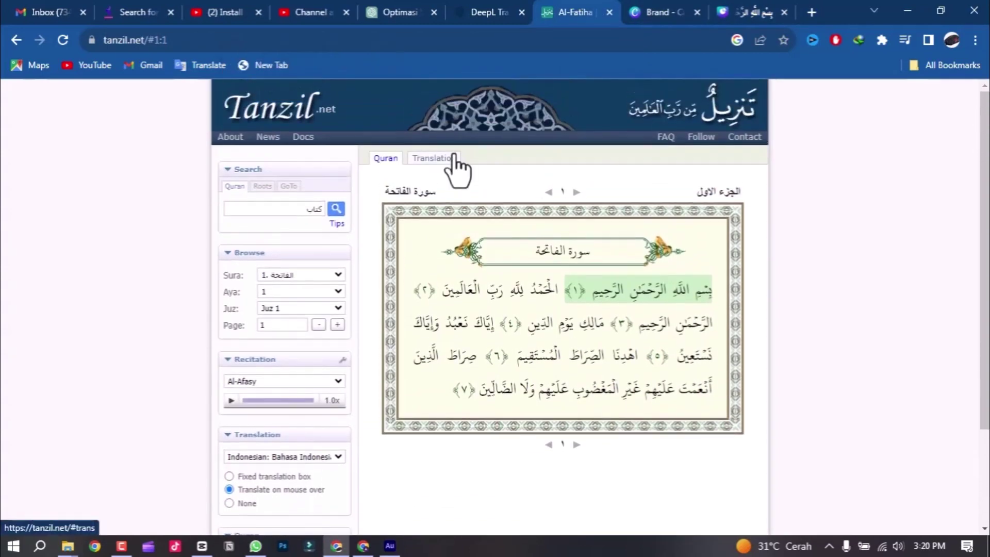
{"action": "left_click", "coordinate": [454, 159]}
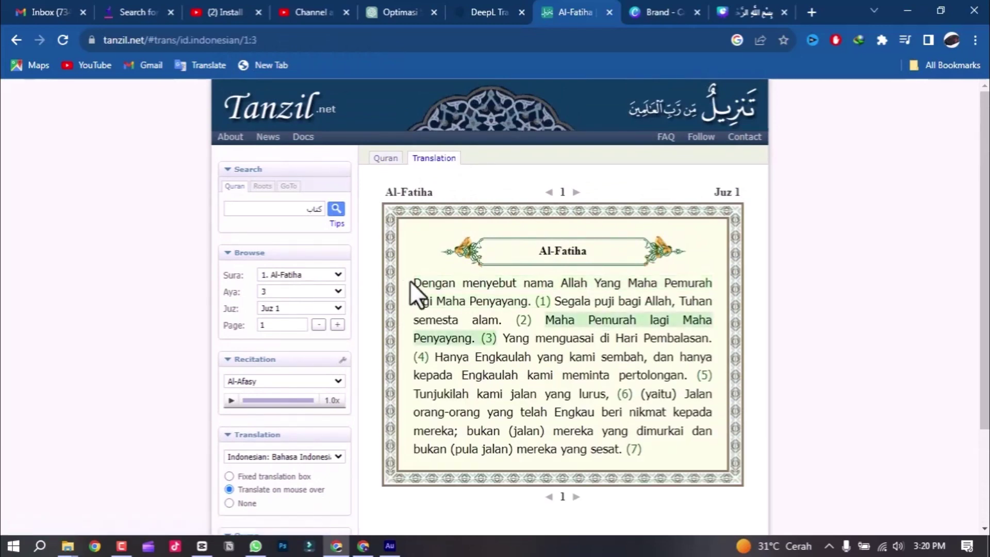
Copy the translation of verse 1 and replace the Canva subheading's text with "Dengan menyebut nama Allah Yang Maha Pemurah lagi Maha Penyayang. (1)"
{"action": "left_click_drag", "start_coordinate": [419, 285], "coordinate": [538, 309]}
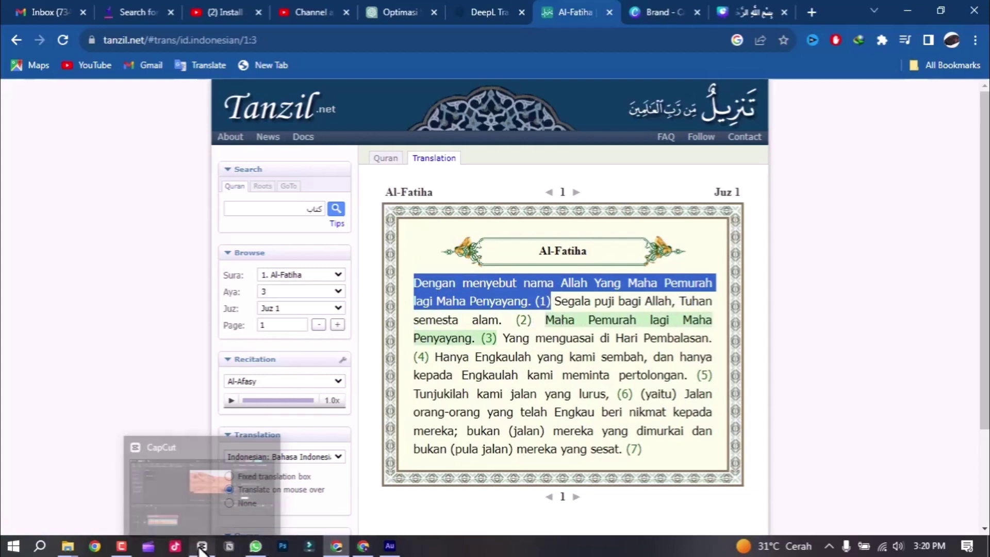
{"action": "left_click", "coordinate": [727, 14]}
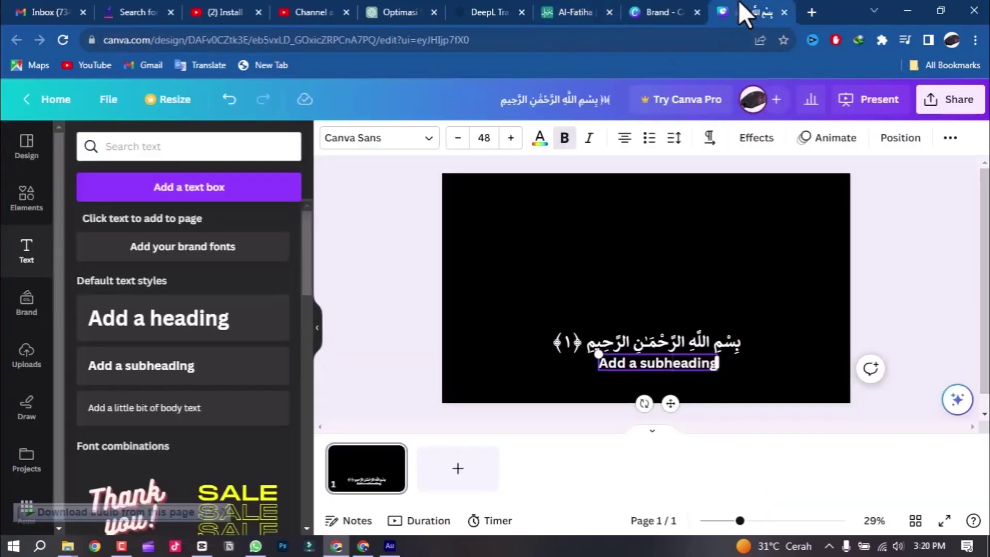
{"action": "left_click", "coordinate": [618, 360]}
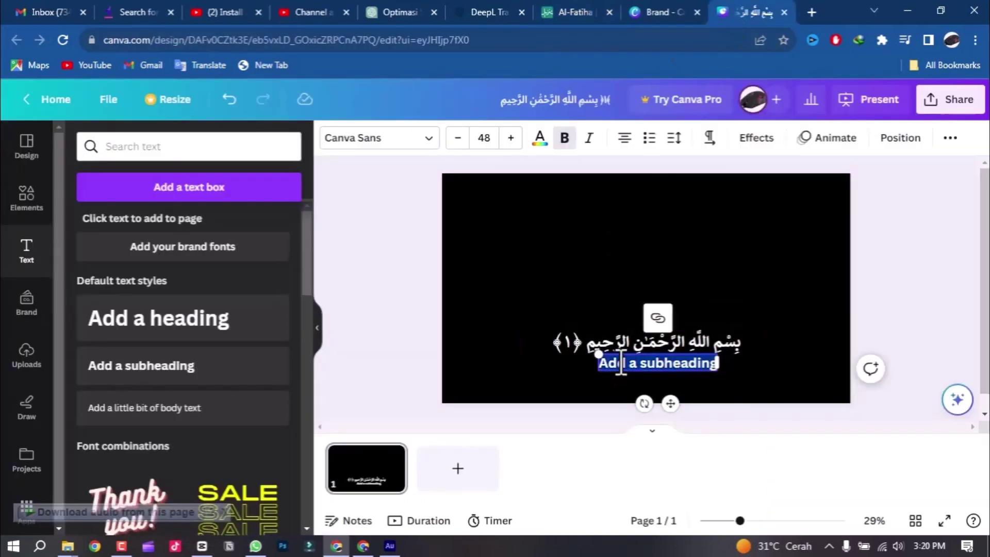
{"action": "type", "text": "Dengan menyebut nama Allah Yang Maha Pemurah lagi Maha Penyayang. (1)"}
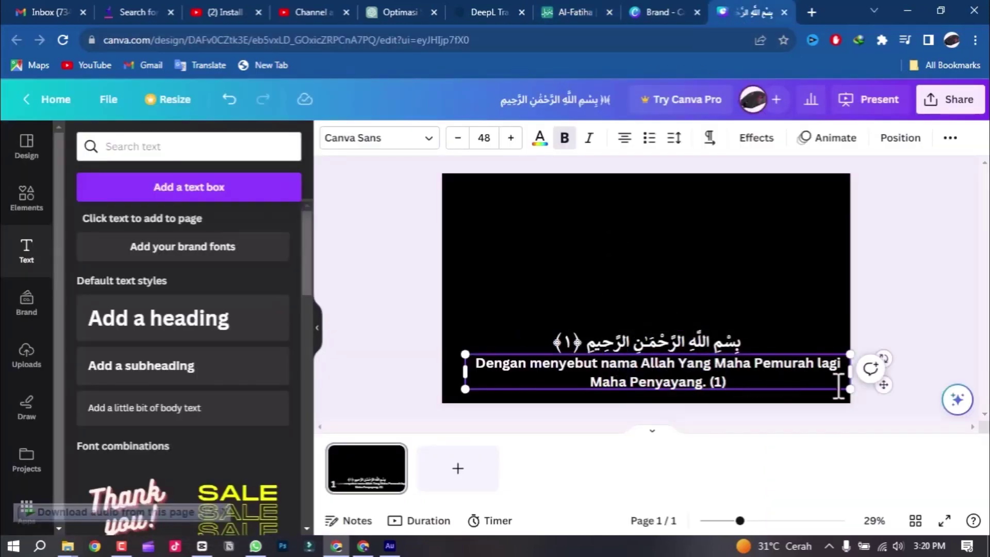
Reduce the Indonesian translation's font size to 22 so it fits on one line beneath the Arabic verse
{"action": "left_click", "coordinate": [458, 139]}
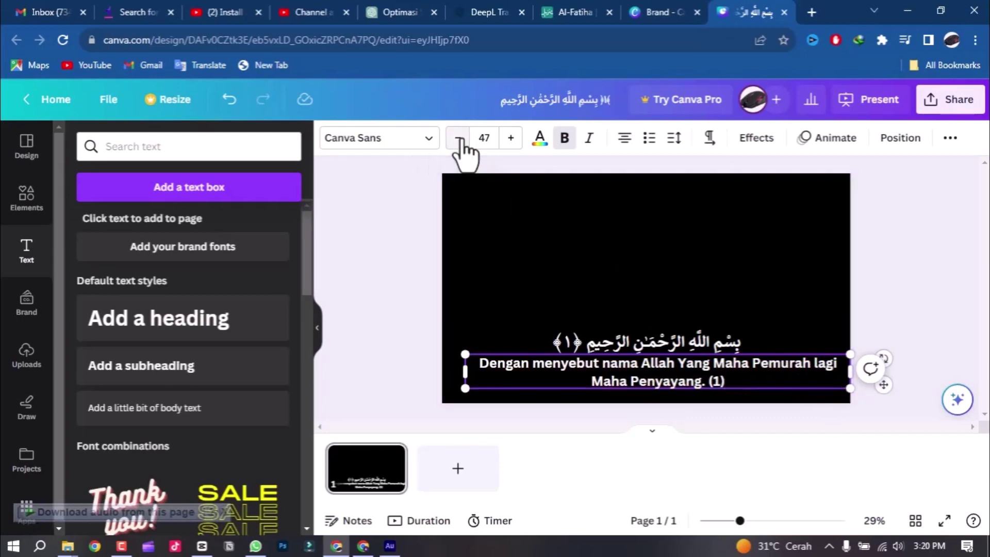
{"action": "left_click", "coordinate": [458, 139]}
{"action": "left_click", "coordinate": [457, 138]}
{"action": "left_click", "coordinate": [458, 138]}
{"action": "left_click", "coordinate": [458, 139]}
{"action": "left_click", "coordinate": [458, 138]}
{"action": "double_click", "coordinate": [458, 138]}
{"action": "left_click", "coordinate": [458, 139]}
{"action": "double_click", "coordinate": [458, 138]}
{"action": "left_click", "coordinate": [458, 138]}
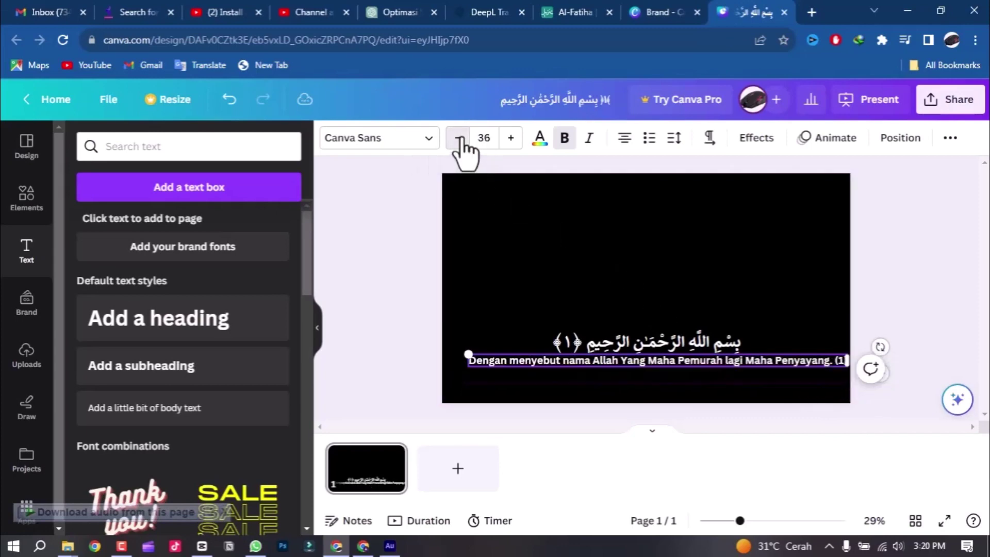
{"action": "double_click", "coordinate": [458, 139]}
{"action": "double_click", "coordinate": [458, 139]}
{"action": "double_click", "coordinate": [458, 138]}
{"action": "double_click", "coordinate": [458, 138]}
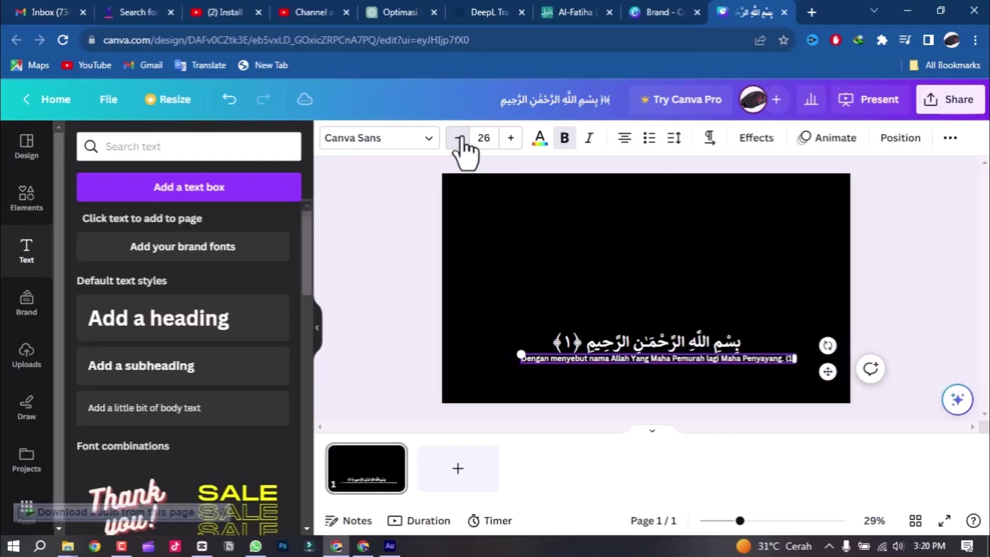
{"action": "double_click", "coordinate": [458, 138]}
{"action": "double_click", "coordinate": [458, 138]}
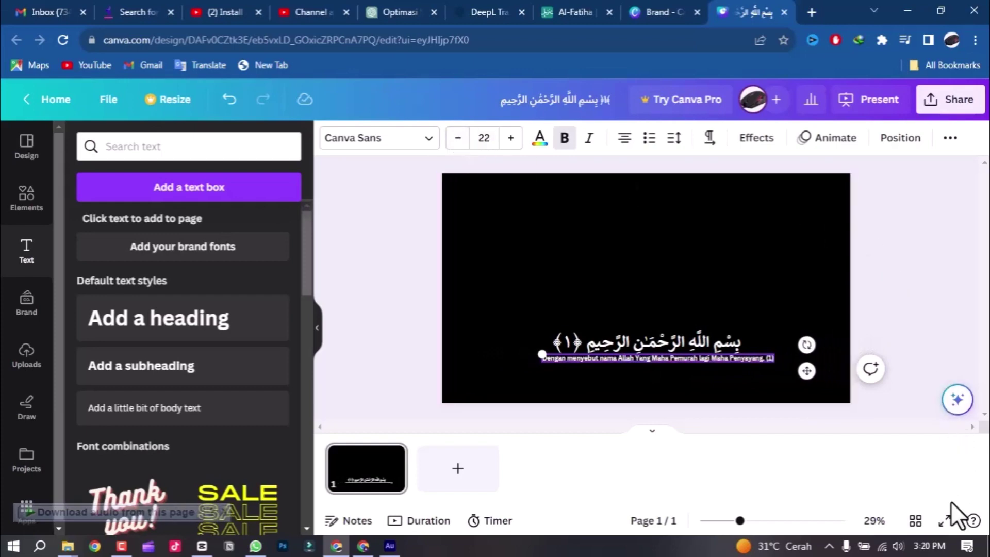
Preview the page in full screen, and move the Indonesian translation slightly lower beneath the Arabic verse
{"action": "left_click", "coordinate": [946, 521]}
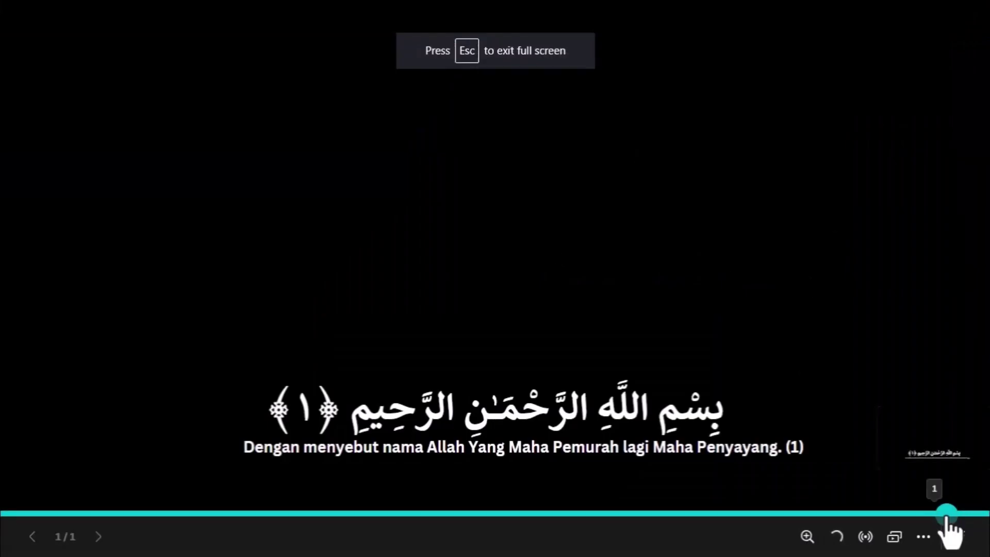
{"action": "left_click", "coordinate": [946, 522]}
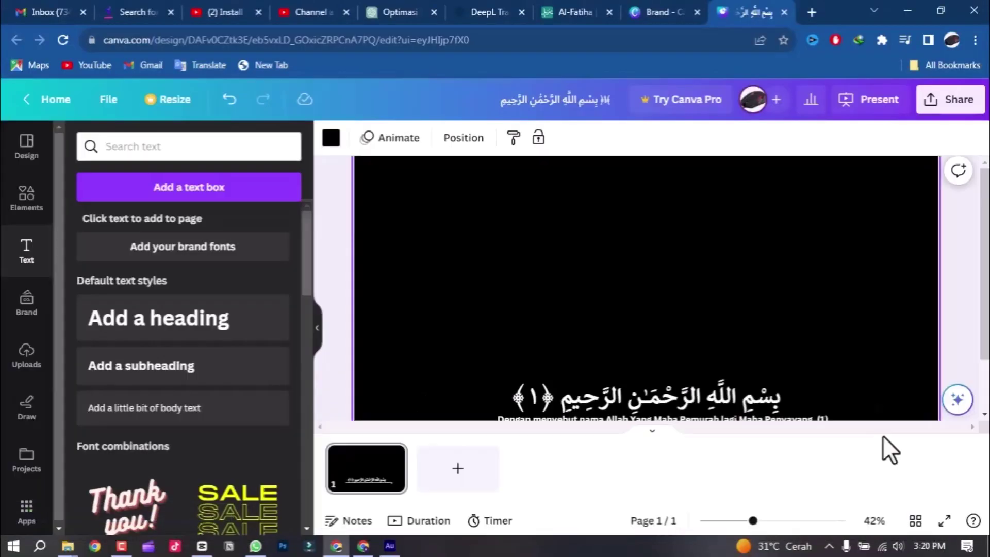
{"action": "left_click", "coordinate": [703, 360]}
{"action": "left_click", "coordinate": [703, 363]}
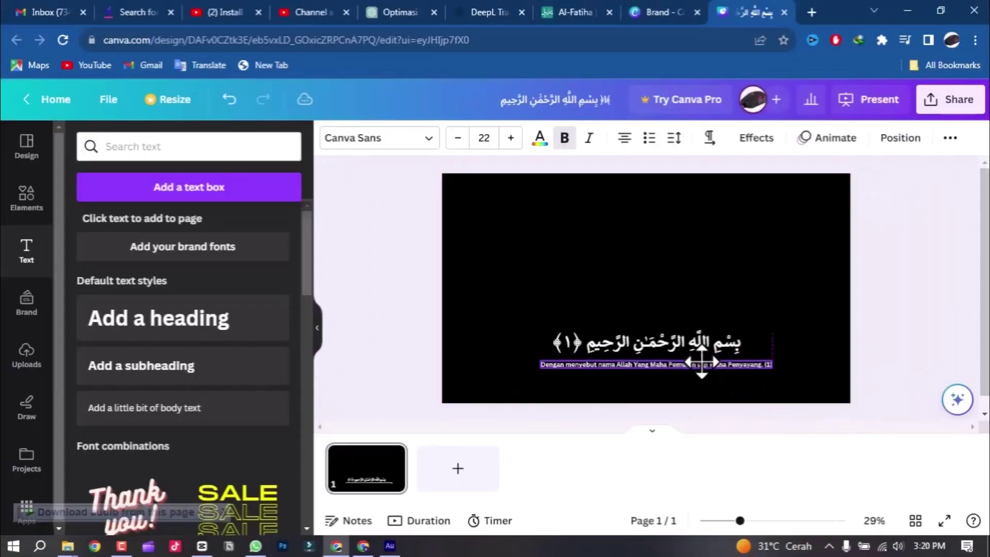
Set the Indonesian translation's font to Calibri (MS) and check the page in full-screen view
{"action": "left_click", "coordinate": [402, 147]}
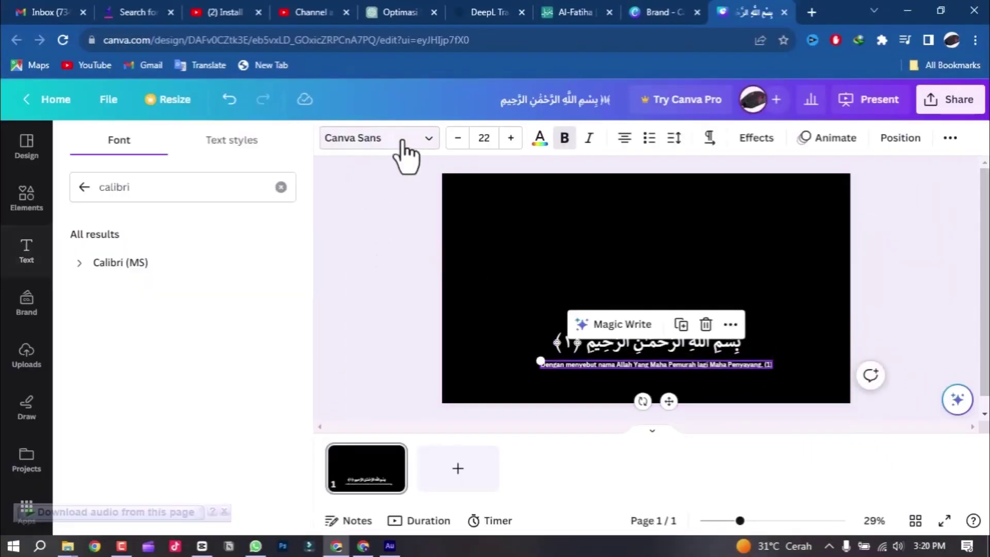
{"action": "left_click", "coordinate": [135, 269]}
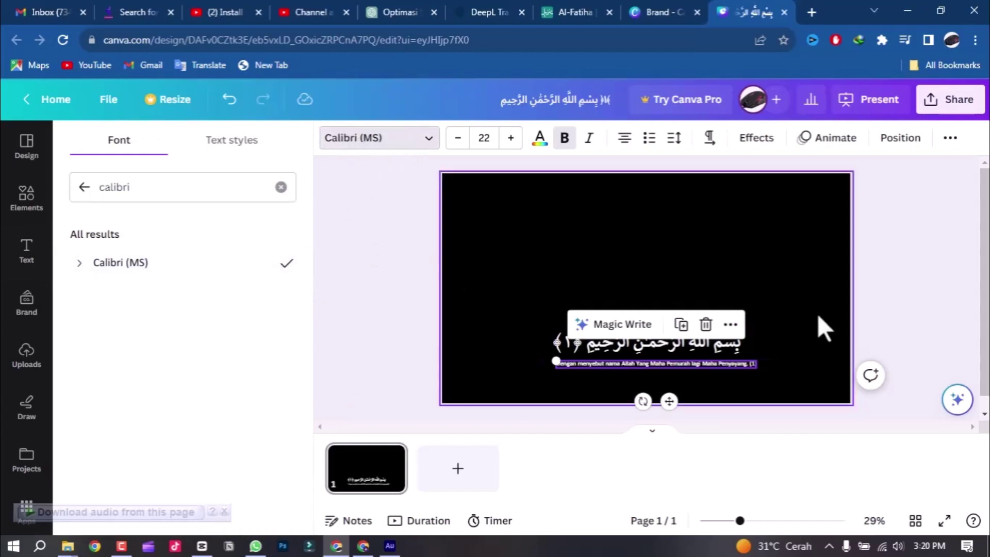
{"action": "left_click", "coordinate": [944, 521]}
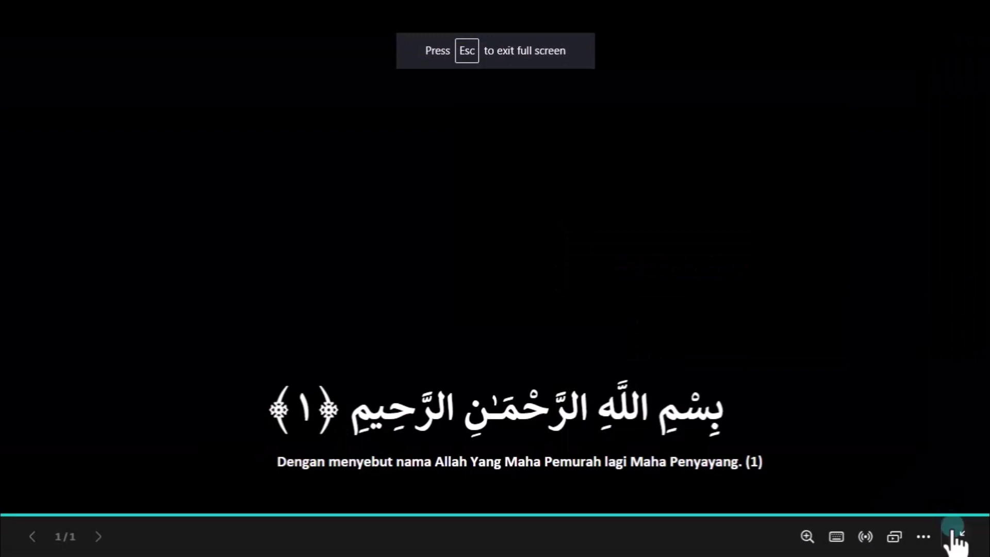
{"action": "left_click", "coordinate": [955, 536]}
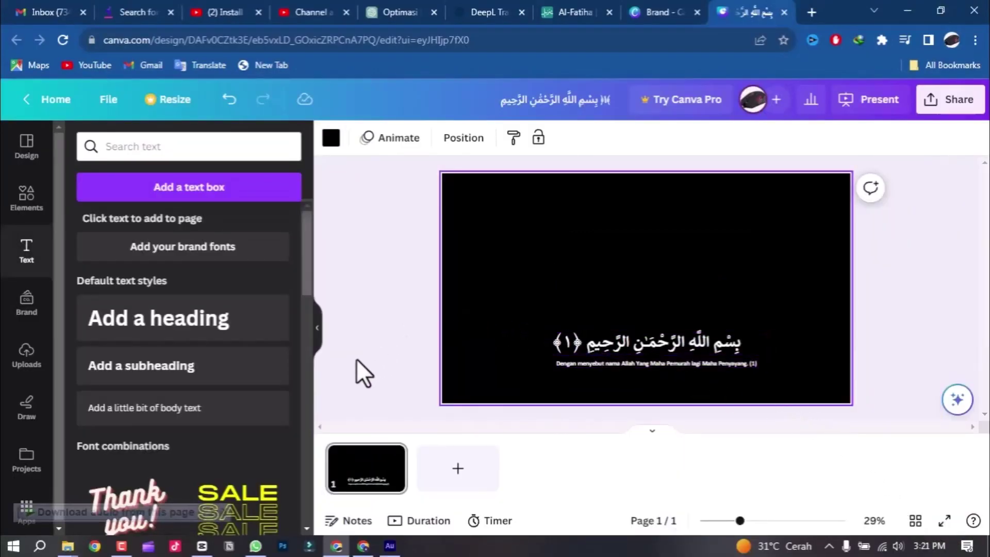
Add a small body text to the page and place it centred beneath the Indonesian translation
{"action": "left_click", "coordinate": [205, 420]}
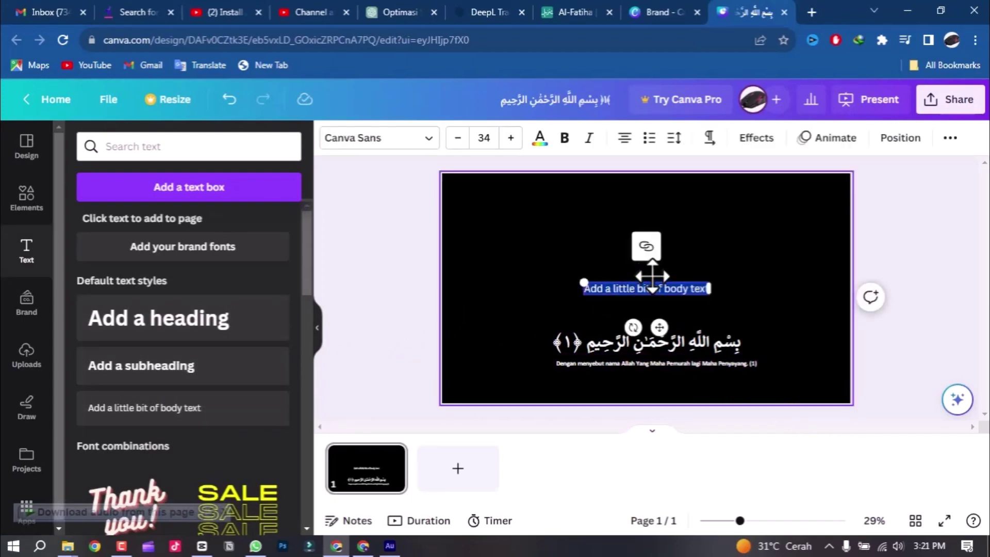
{"action": "left_click_drag", "start_coordinate": [657, 309], "coordinate": [657, 371]}
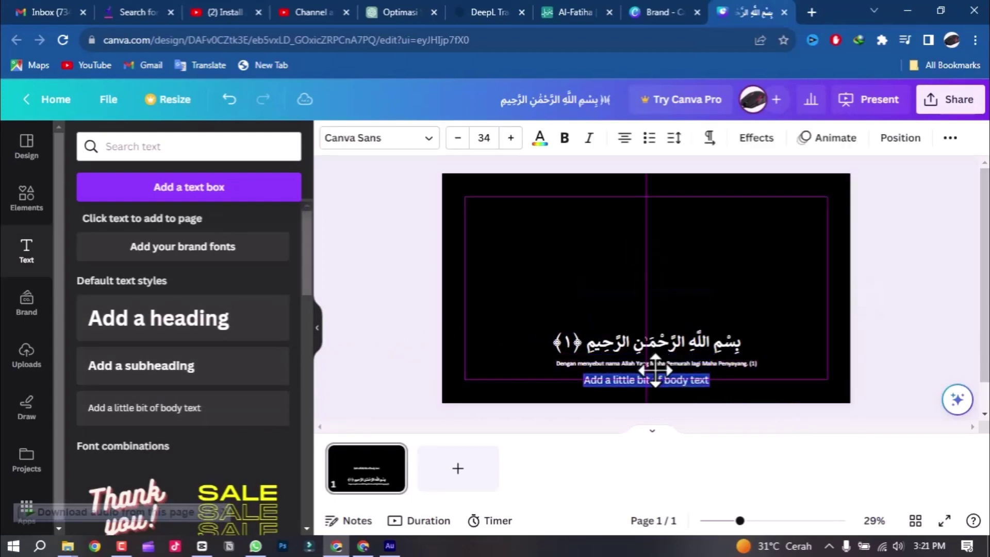
On the Tanzil site, set the Al-Fatiha translation to English: Ahmed Ali
{"action": "left_click", "coordinate": [577, 6]}
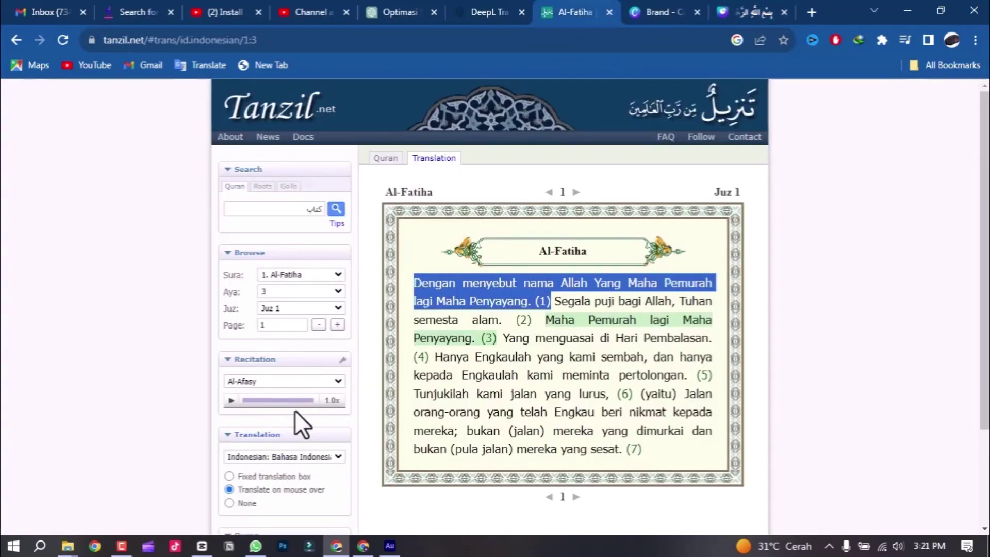
{"action": "scroll", "coordinate": [295, 409], "scroll_direction": "down", "scroll_amount": 1}
{"action": "left_click", "coordinate": [295, 381]}
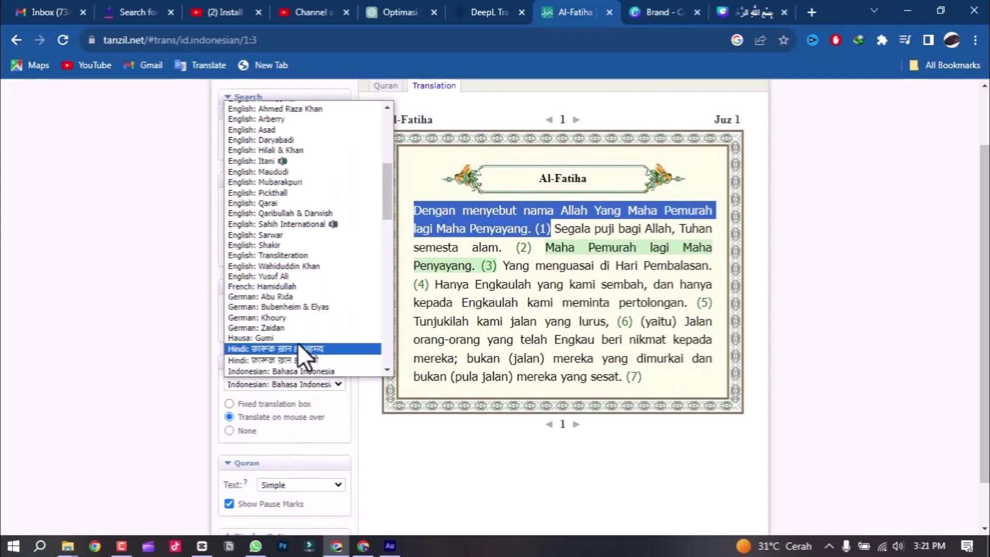
{"action": "scroll", "coordinate": [298, 343], "scroll_direction": "down", "scroll_amount": 3}
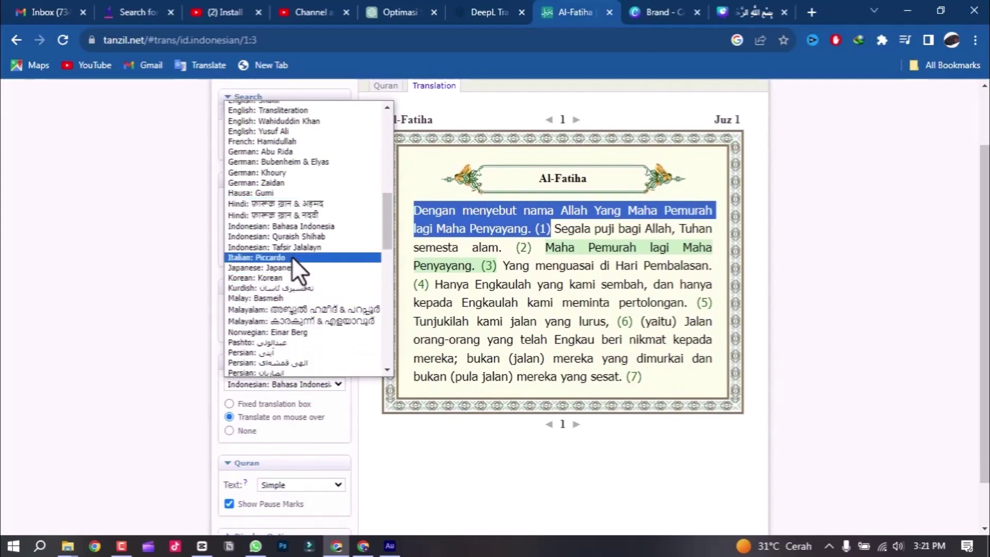
{"action": "scroll", "coordinate": [279, 252], "scroll_direction": "up", "scroll_amount": 3}
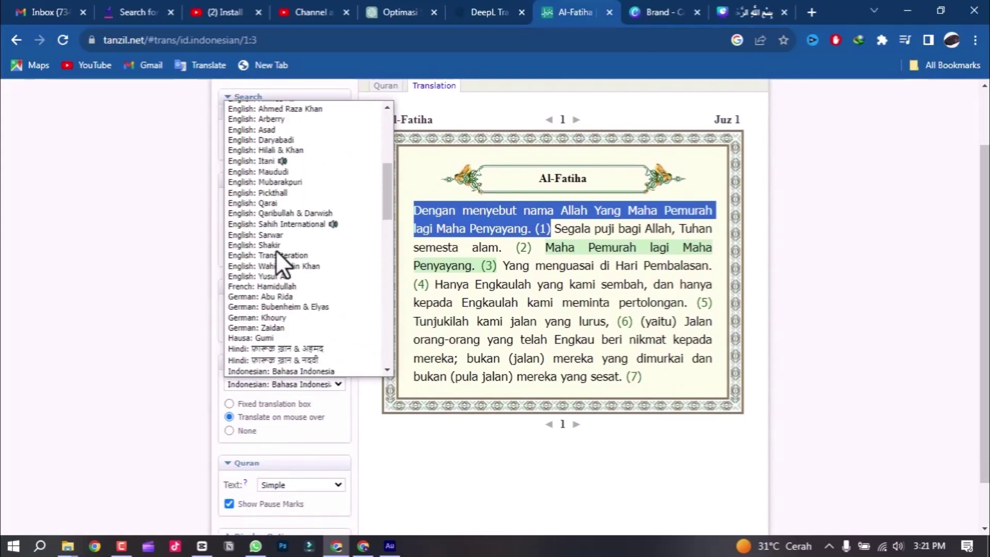
{"action": "scroll", "coordinate": [261, 172], "scroll_direction": "up", "scroll_amount": 3}
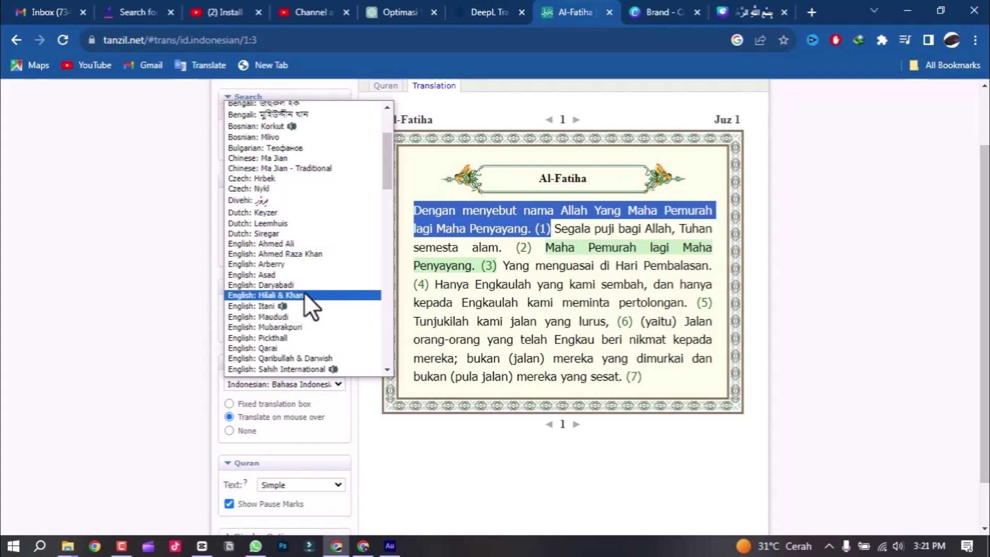
{"action": "left_click", "coordinate": [286, 243]}
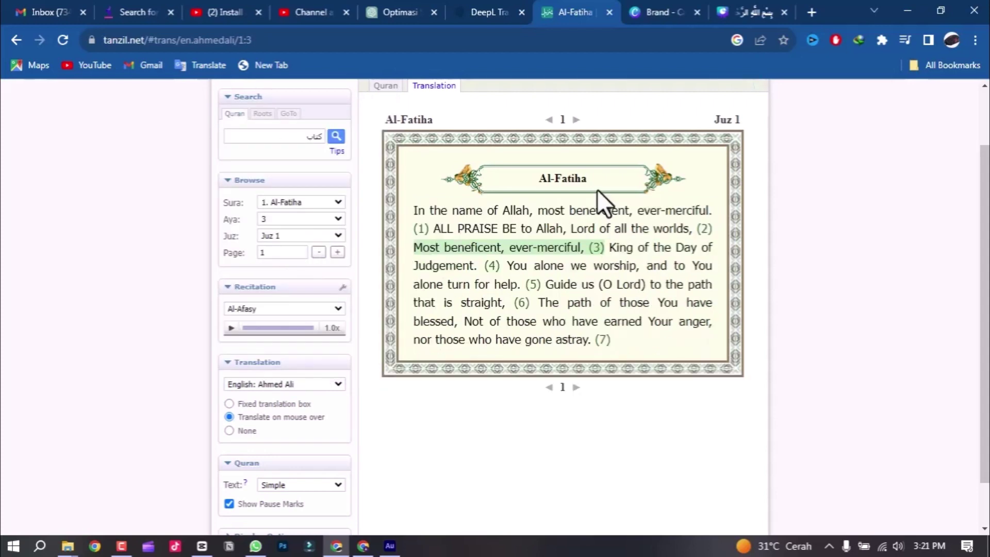
Copy the English translation of verse 1 and replace the Canva body text with "In the name of Allah, most benevolent, ever-merciful. (1)"
{"action": "left_click_drag", "start_coordinate": [410, 208], "coordinate": [722, 218]}
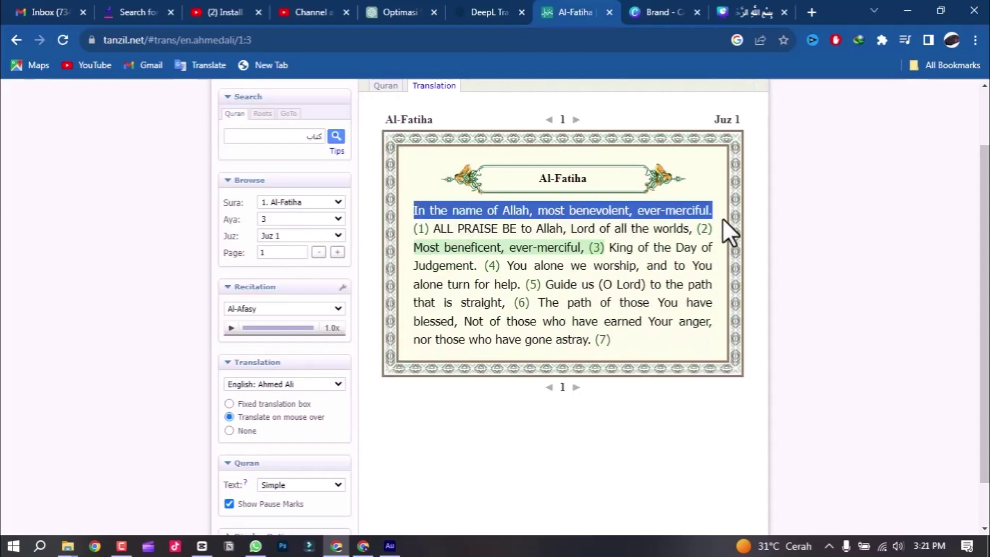
{"action": "left_click", "coordinate": [426, 210]}
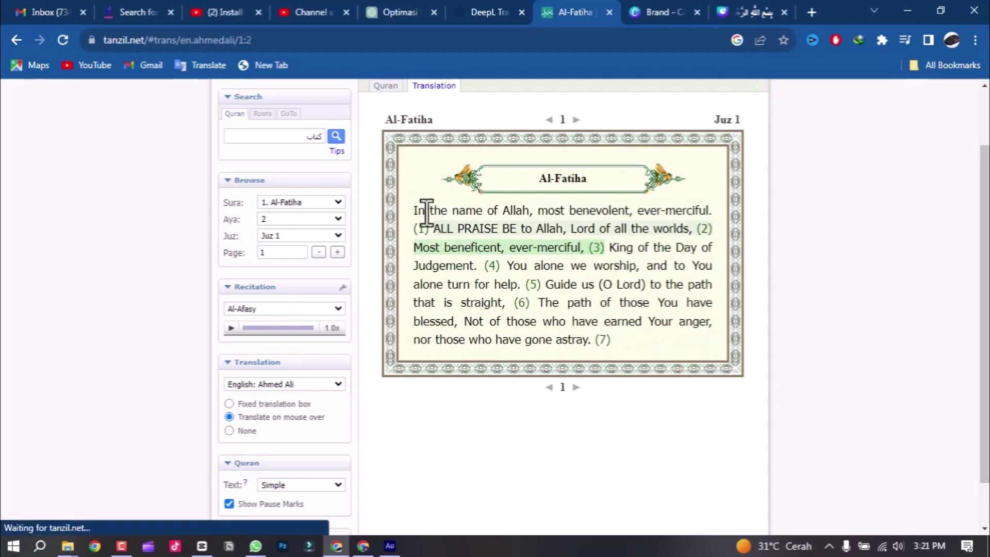
{"action": "left_click_drag", "start_coordinate": [413, 209], "coordinate": [437, 231]}
{"action": "key", "text": "ctrl+c"}
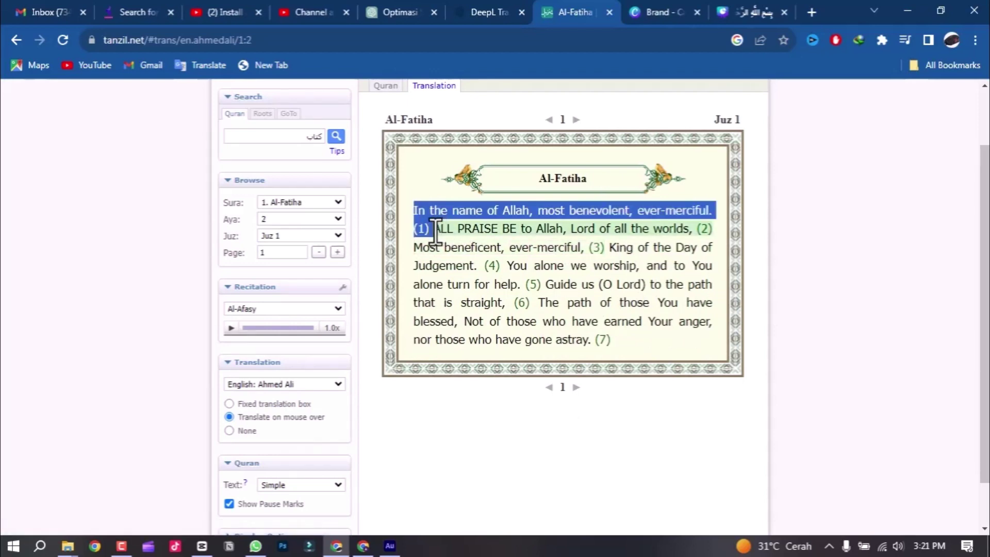
{"action": "left_click", "coordinate": [752, 13]}
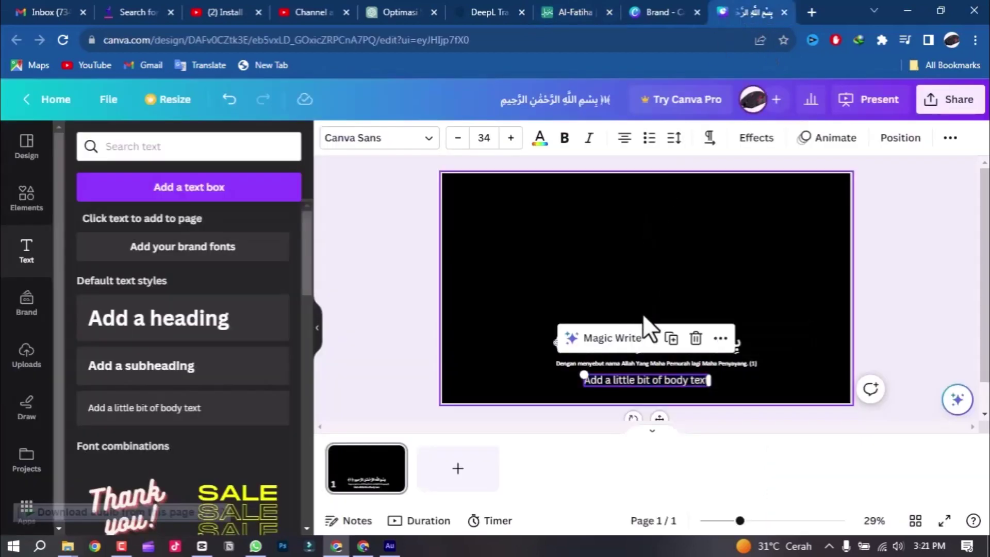
{"action": "key", "text": "ctrl+v"}
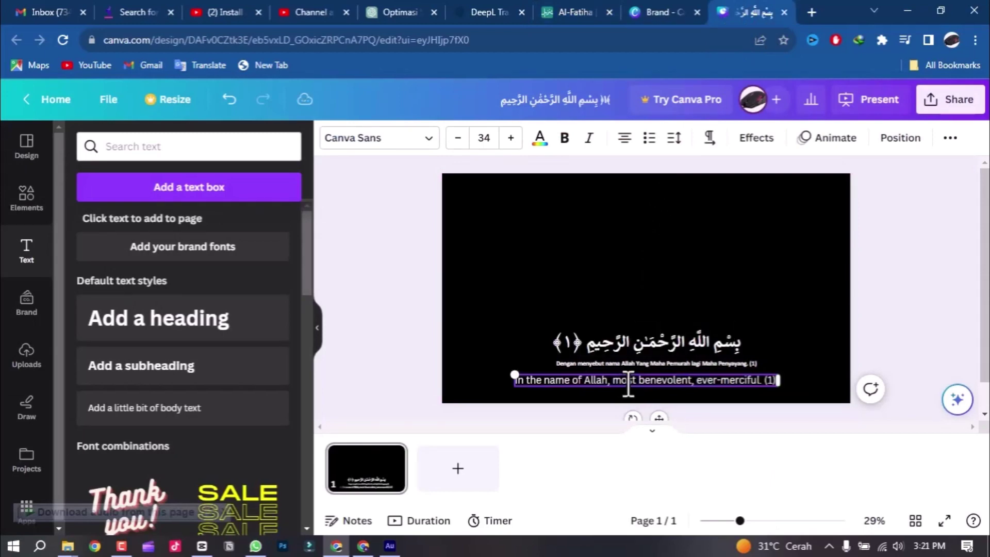
Reduce the English translation's font size to 22
{"action": "left_click", "coordinate": [451, 147]}
{"action": "left_click", "coordinate": [450, 147]}
{"action": "left_click", "coordinate": [451, 147]}
{"action": "left_click", "coordinate": [451, 147]}
{"action": "left_click", "coordinate": [450, 147]}
{"action": "left_click", "coordinate": [451, 147]}
{"action": "left_click", "coordinate": [450, 147]}
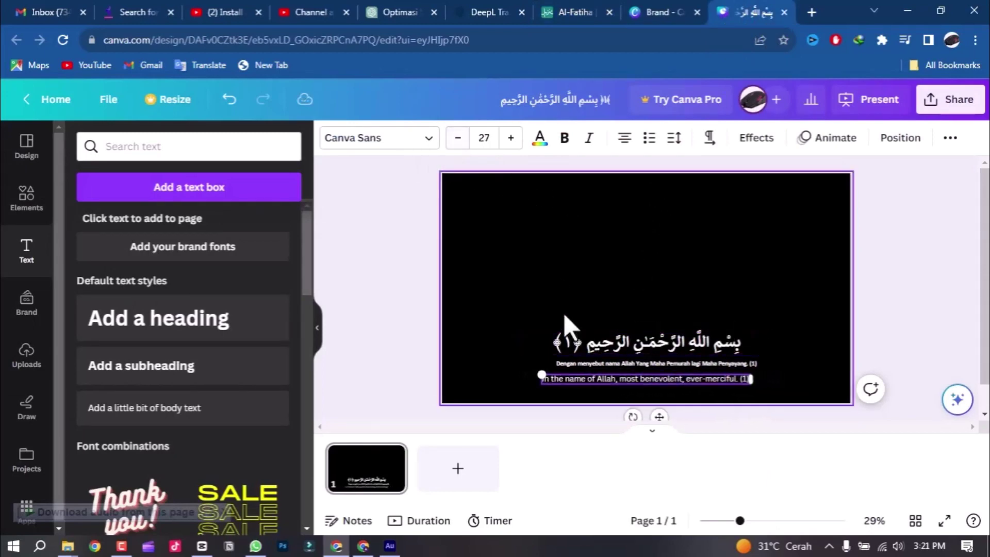
{"action": "left_click", "coordinate": [592, 364]}
{"action": "left_click", "coordinate": [574, 380]}
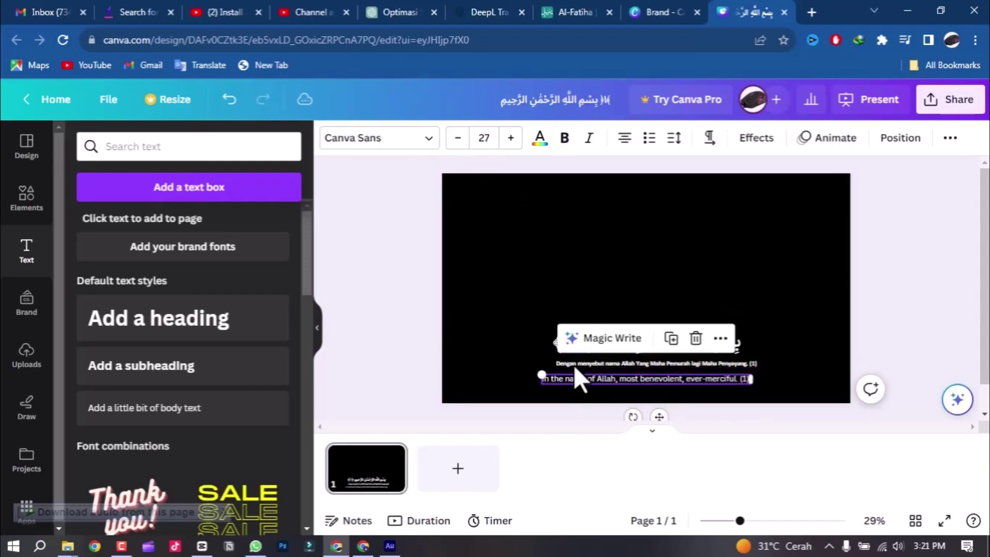
{"action": "left_click", "coordinate": [458, 140]}
{"action": "left_click", "coordinate": [458, 139]}
{"action": "left_click", "coordinate": [457, 139]}
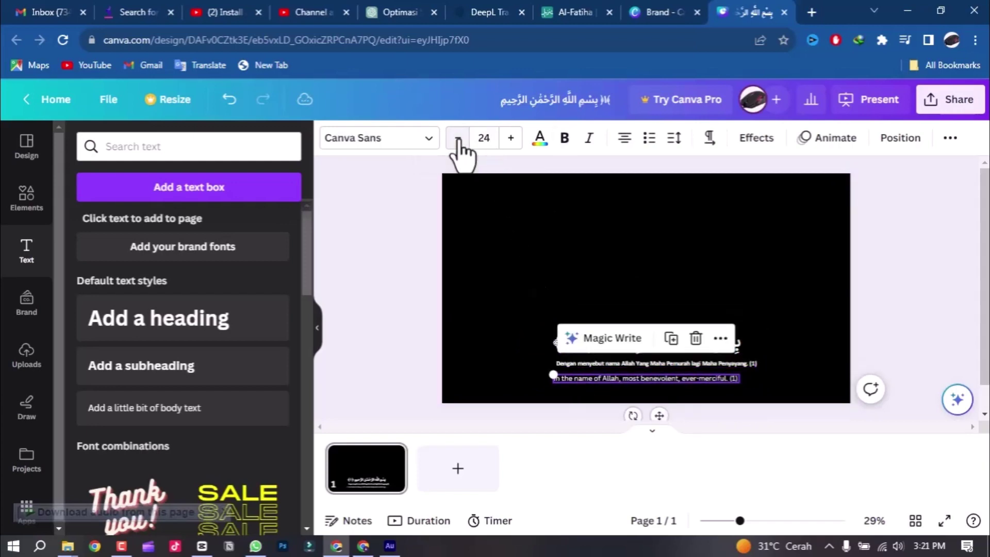
{"action": "left_click", "coordinate": [458, 139]}
{"action": "left_click", "coordinate": [457, 139]}
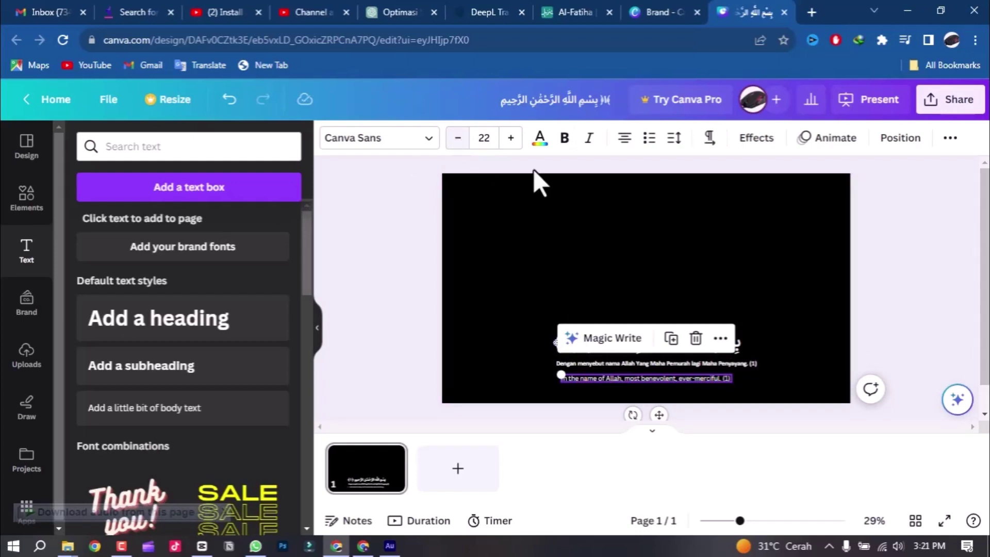
{"action": "left_click", "coordinate": [629, 249]}
Increase the Indonesian translation's font size to 26
{"action": "left_click", "coordinate": [692, 364]}
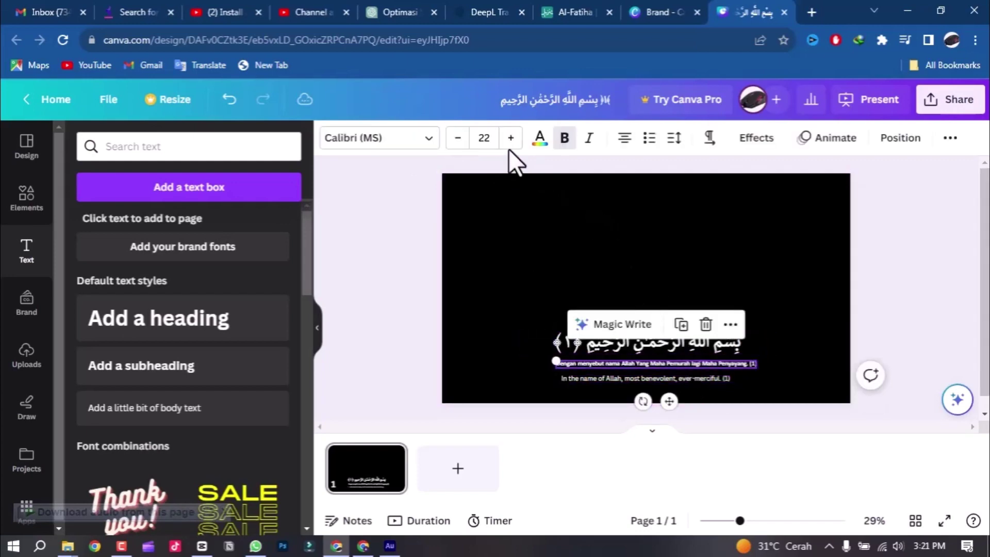
{"action": "left_click", "coordinate": [510, 139]}
{"action": "left_click", "coordinate": [510, 139]}
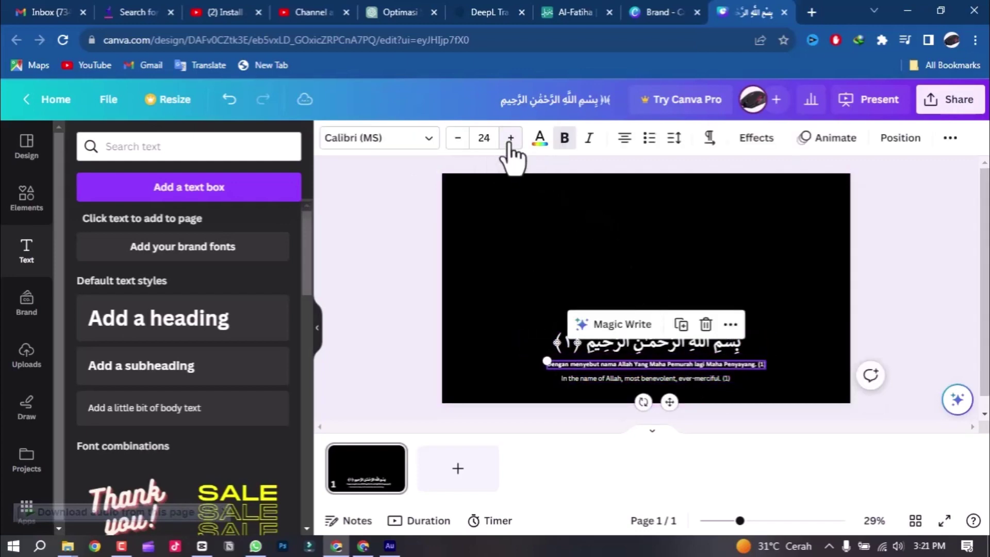
{"action": "left_click", "coordinate": [723, 189]}
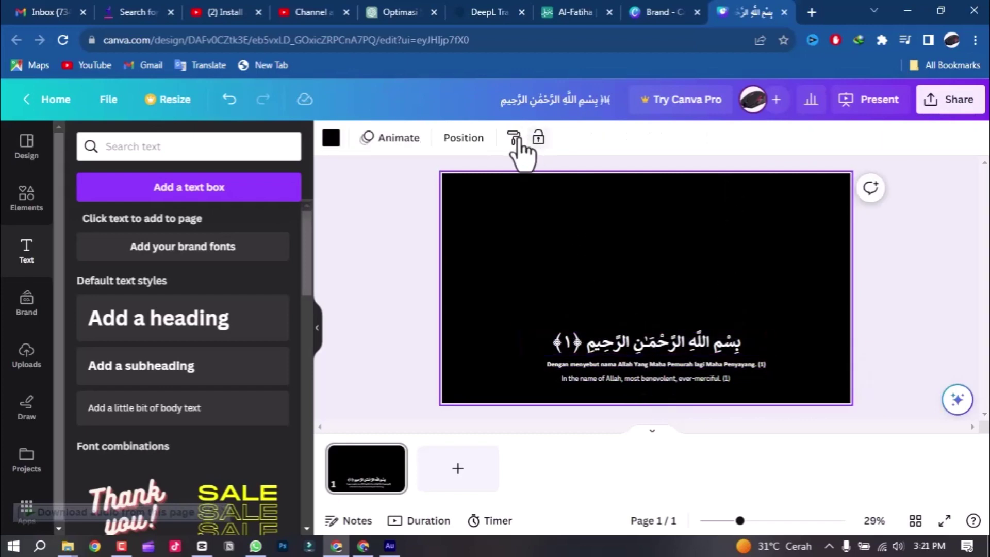
{"action": "left_click", "coordinate": [621, 364]}
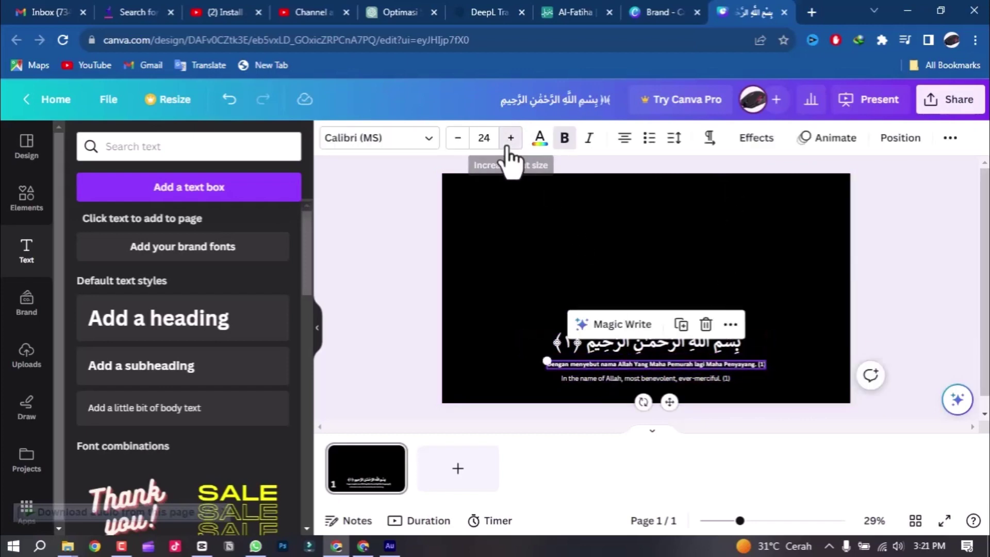
{"action": "left_click", "coordinate": [509, 141]}
{"action": "left_click", "coordinate": [509, 142]}
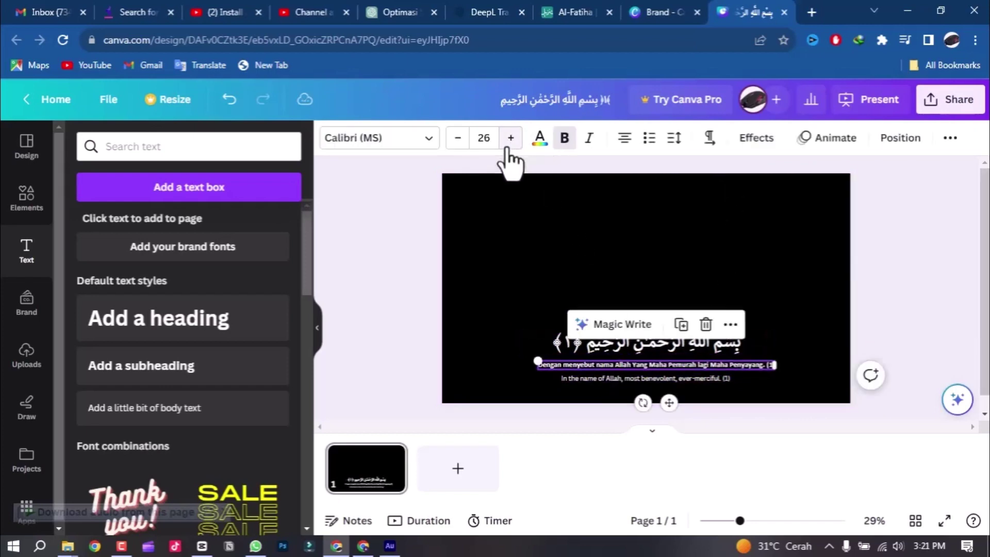
{"action": "left_click", "coordinate": [632, 377]}
{"action": "left_click", "coordinate": [762, 310]}
Change the Indonesian translation's text colour to the default solid yellow
{"action": "left_click", "coordinate": [735, 365]}
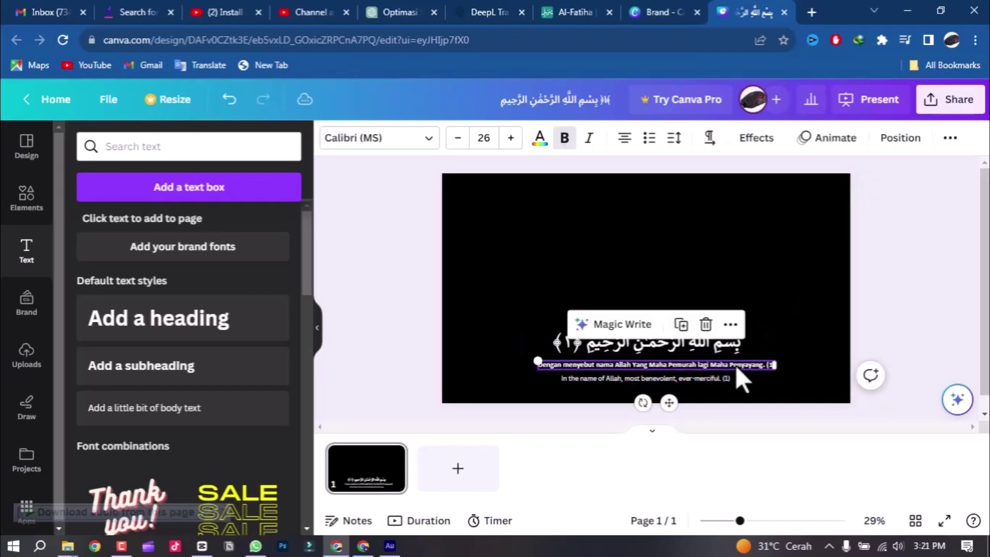
{"action": "left_click", "coordinate": [536, 144]}
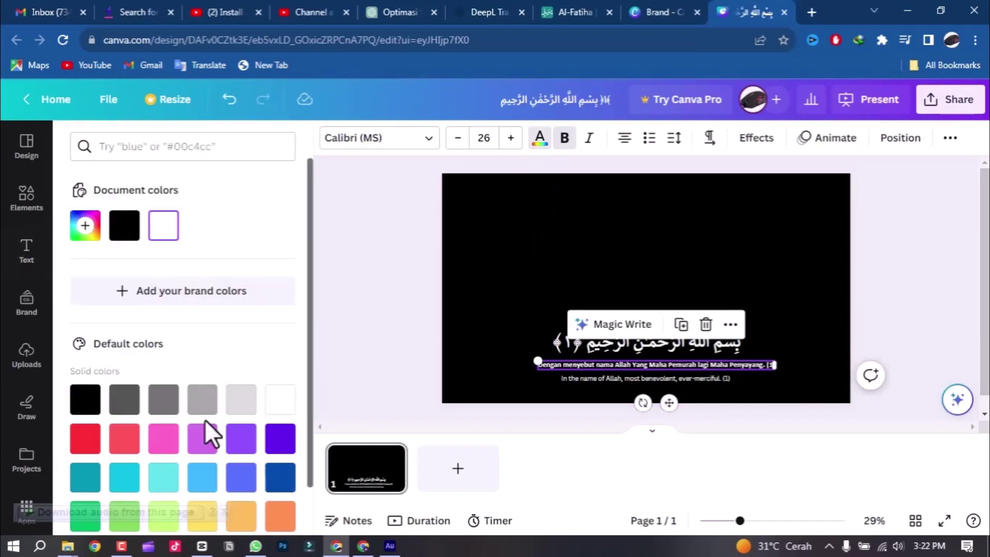
{"action": "scroll", "coordinate": [159, 419], "scroll_direction": "down", "scroll_amount": 1}
{"action": "left_click", "coordinate": [204, 464]}
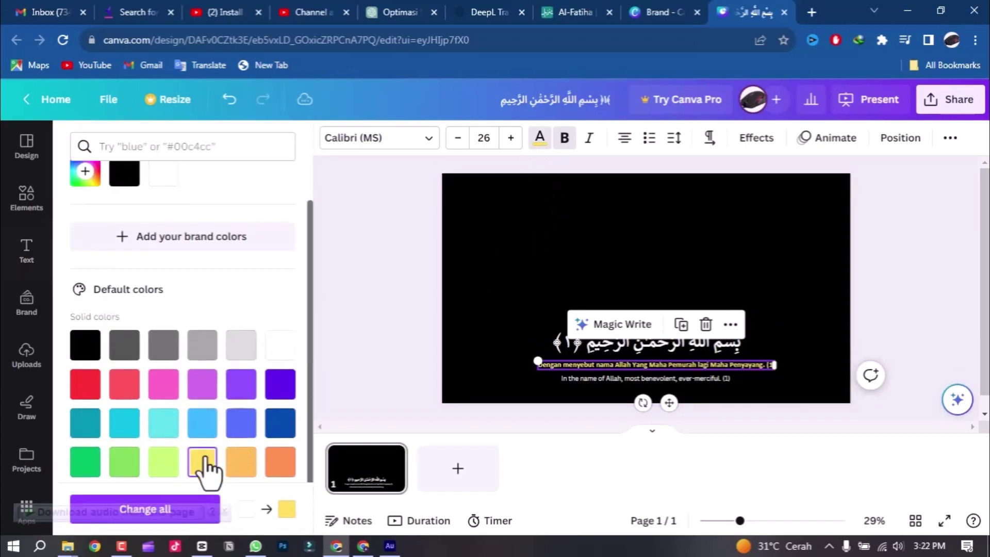
{"action": "left_click", "coordinate": [789, 304]}
Change the English translation's text colour to the custom bright yellow #EAEF09
{"action": "left_click", "coordinate": [713, 378]}
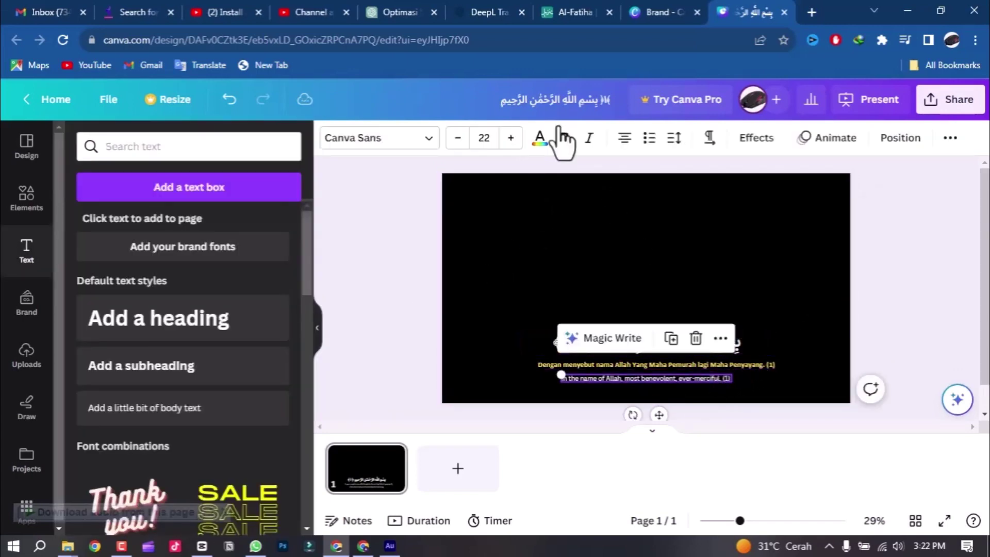
{"action": "left_click", "coordinate": [539, 138]}
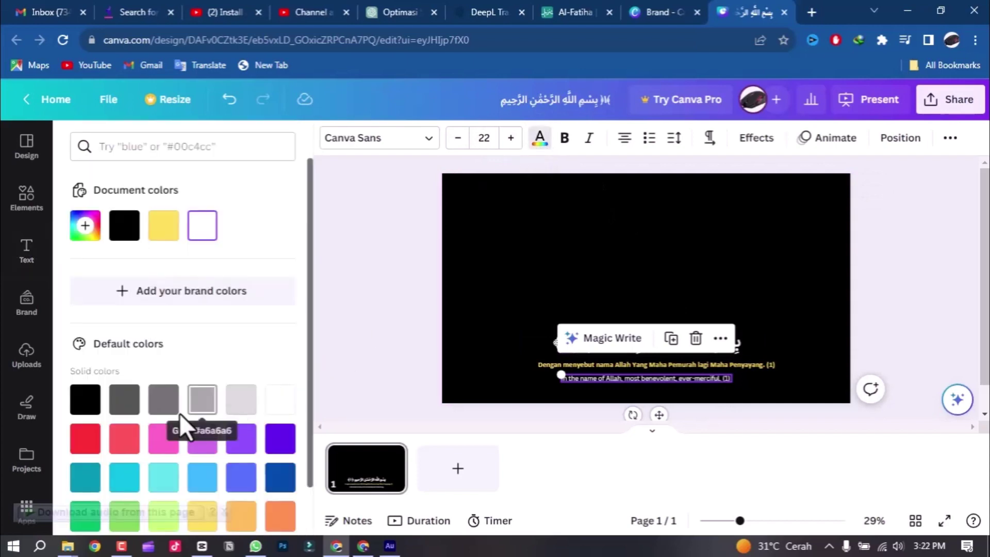
{"action": "scroll", "coordinate": [217, 433], "scroll_direction": "down", "scroll_amount": 1}
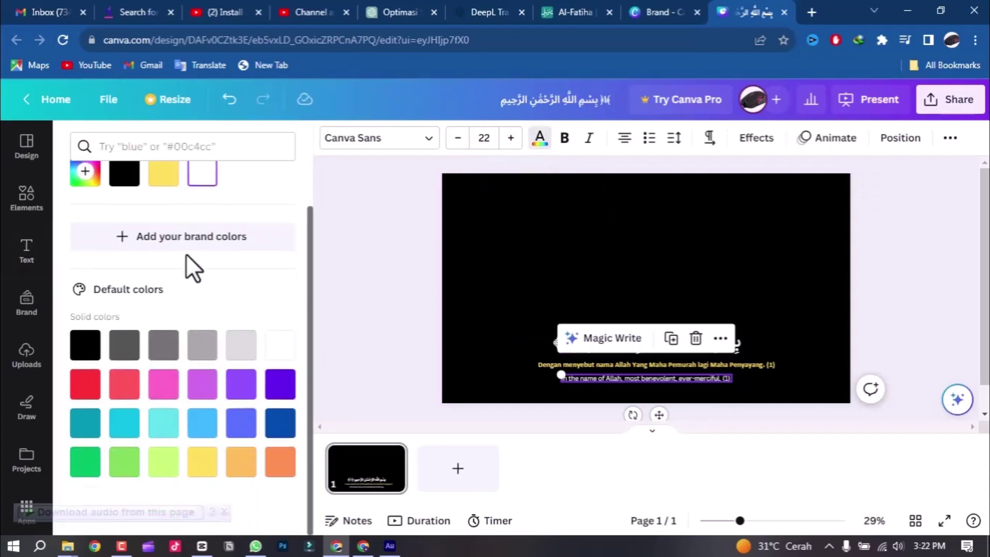
{"action": "left_click", "coordinate": [92, 181]}
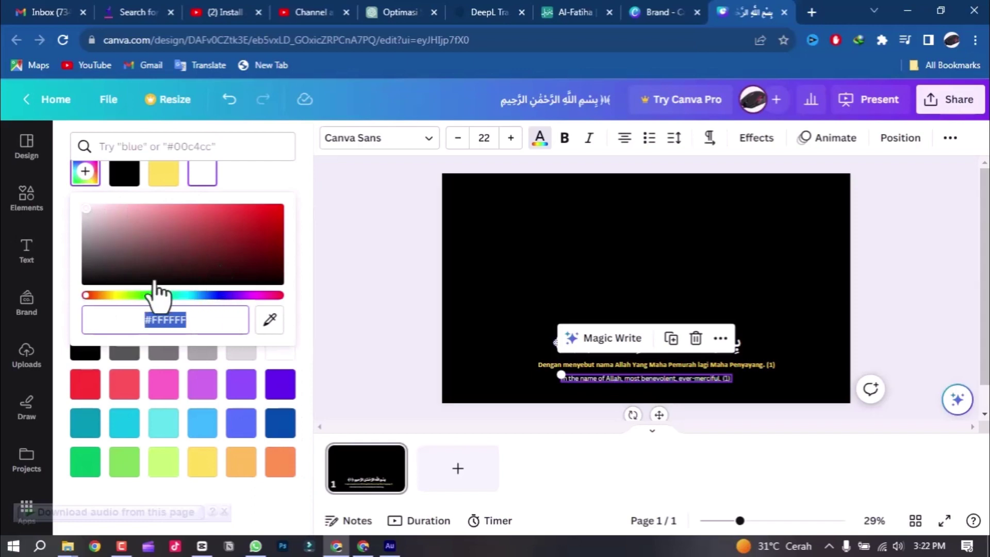
{"action": "left_click", "coordinate": [118, 296]}
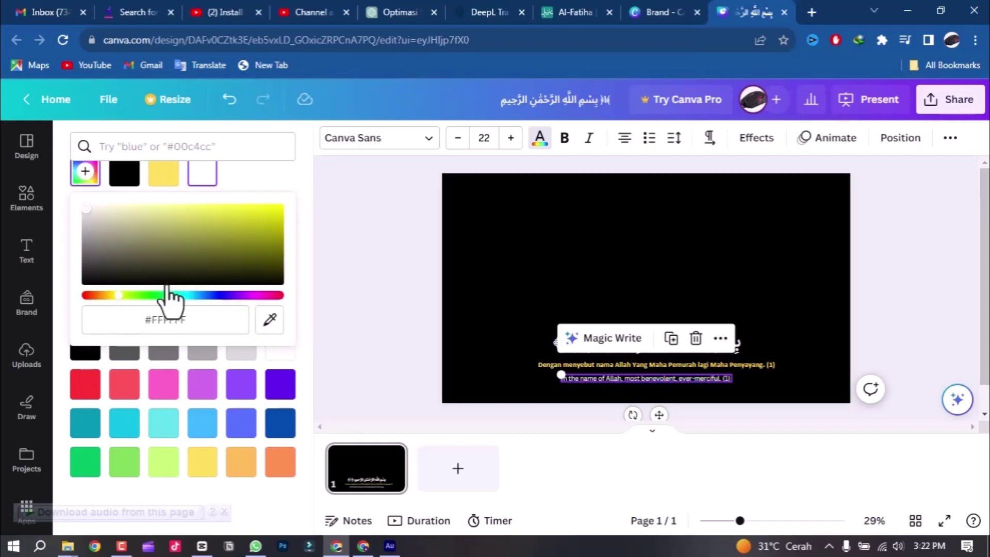
{"action": "left_click_drag", "start_coordinate": [114, 296], "coordinate": [118, 295]}
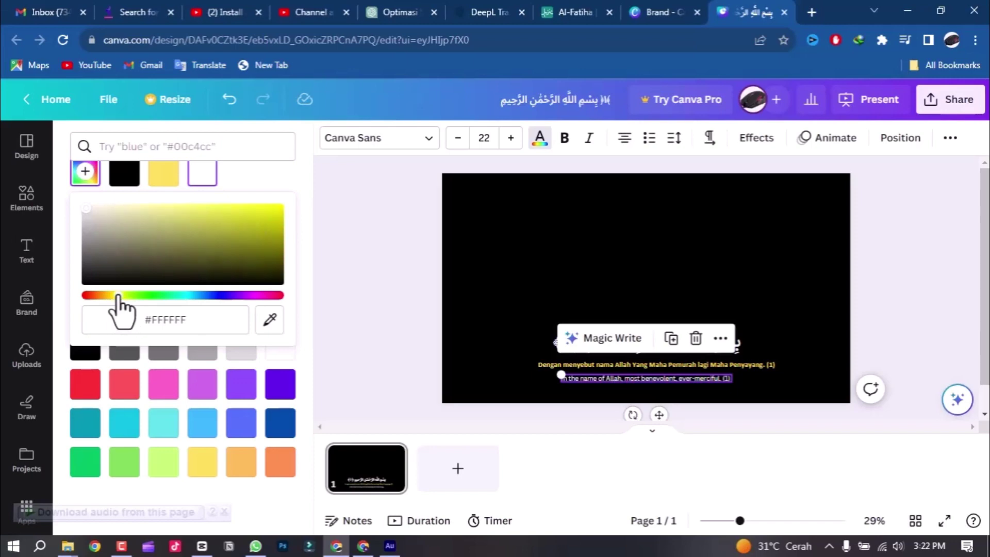
{"action": "left_click", "coordinate": [275, 209]}
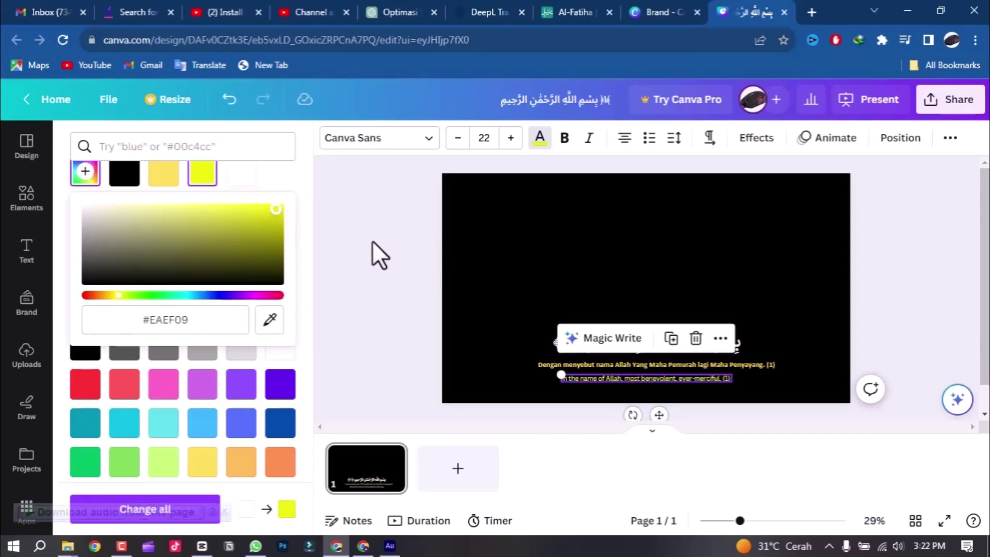
{"action": "left_click", "coordinate": [372, 241]}
{"action": "left_click", "coordinate": [796, 302]}
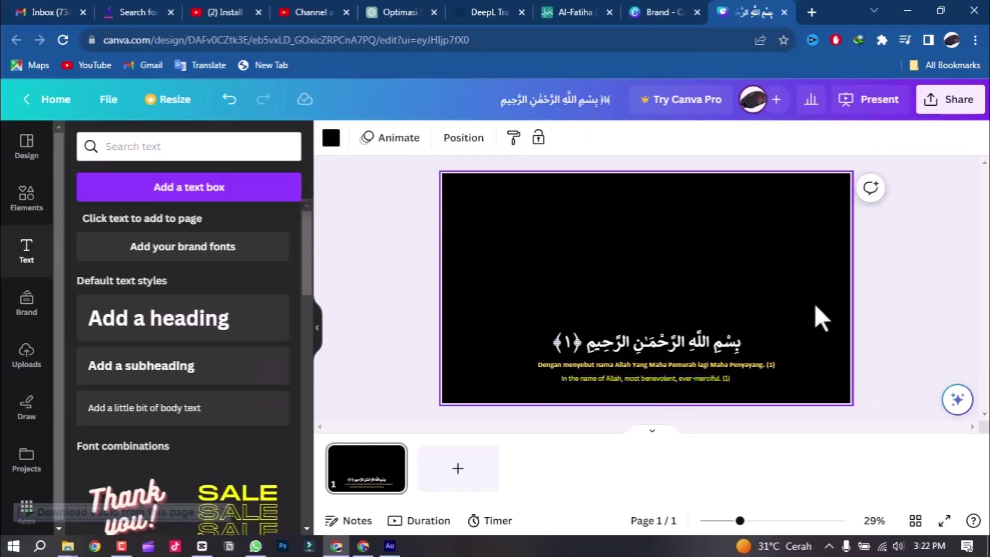
Centre the Indonesian translation under the Arabic verse, evenly spaced between the Arabic and English lines
{"action": "left_click", "coordinate": [743, 364]}
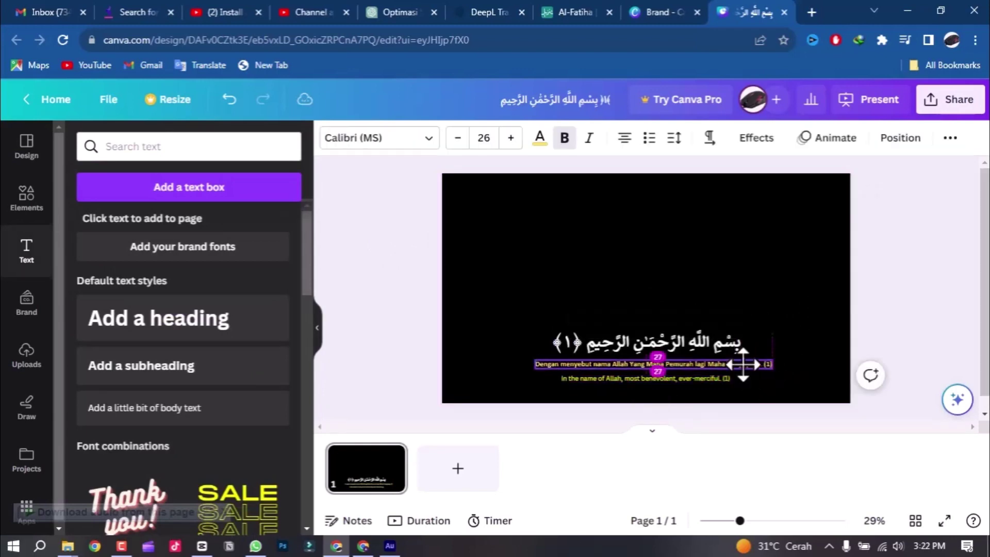
{"action": "left_click", "coordinate": [767, 324]}
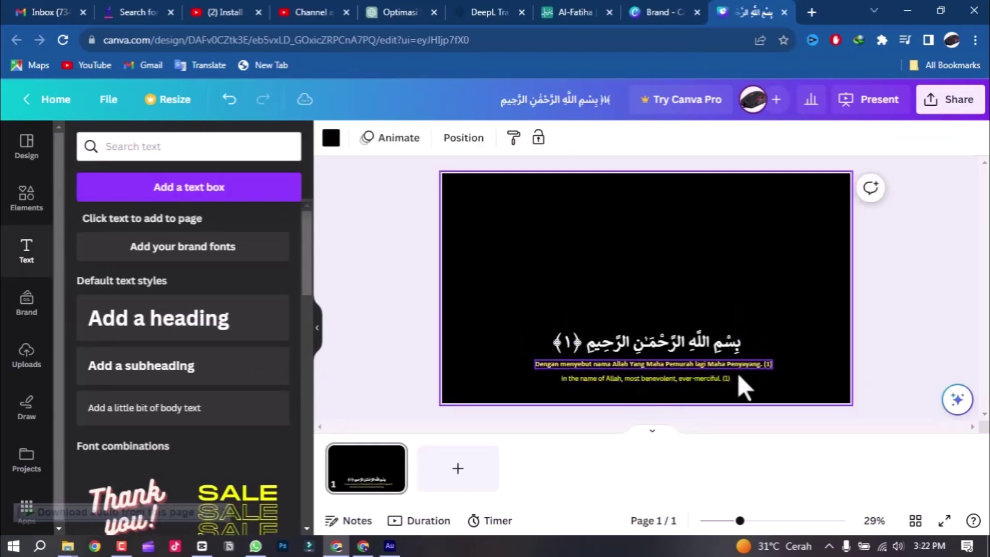
{"action": "left_click", "coordinate": [689, 382]}
{"action": "left_click", "coordinate": [699, 362]}
{"action": "left_click_drag", "start_coordinate": [699, 363], "coordinate": [701, 363]}
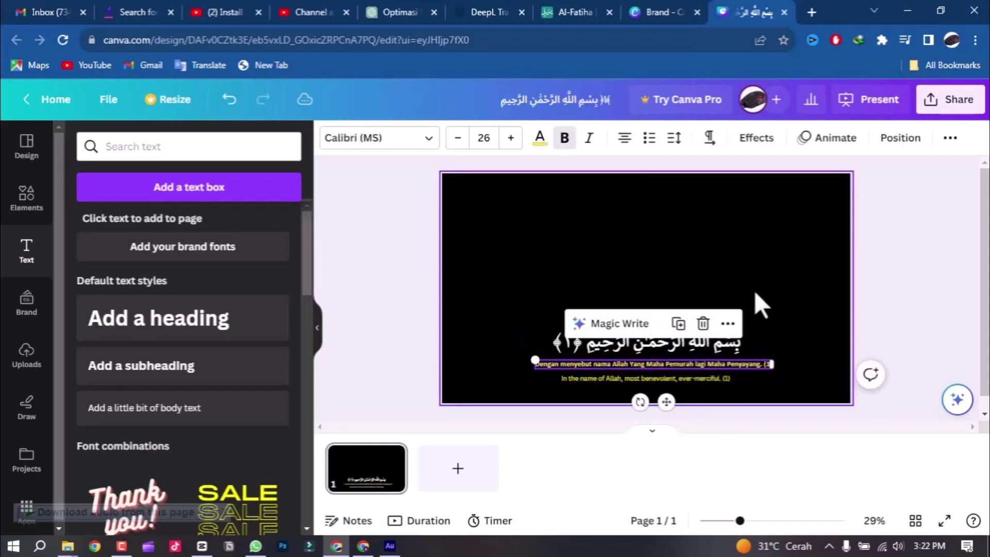
Preview the verse page in full screen and return to the editor
{"action": "left_click", "coordinate": [753, 291]}
{"action": "left_click", "coordinate": [946, 522]}
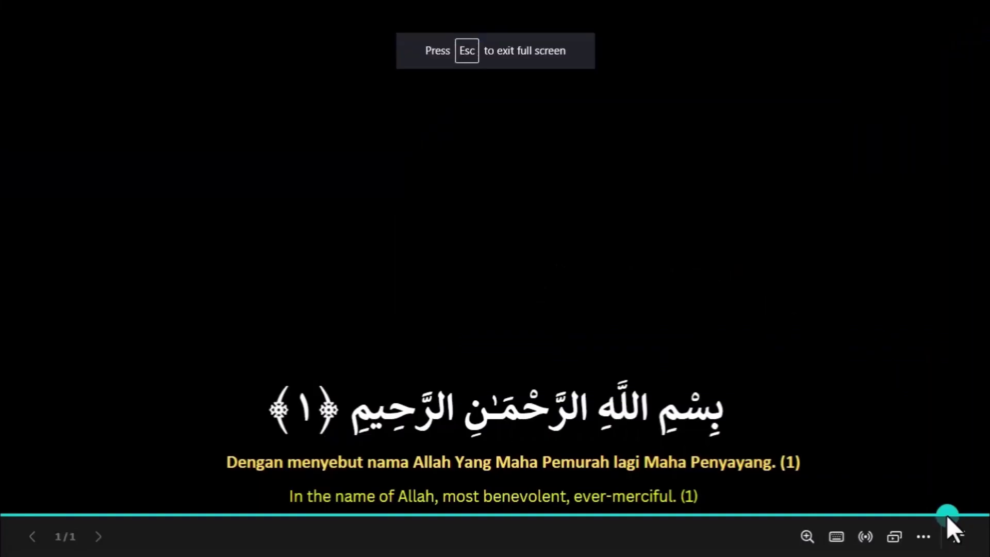
{"action": "left_click", "coordinate": [947, 518]}
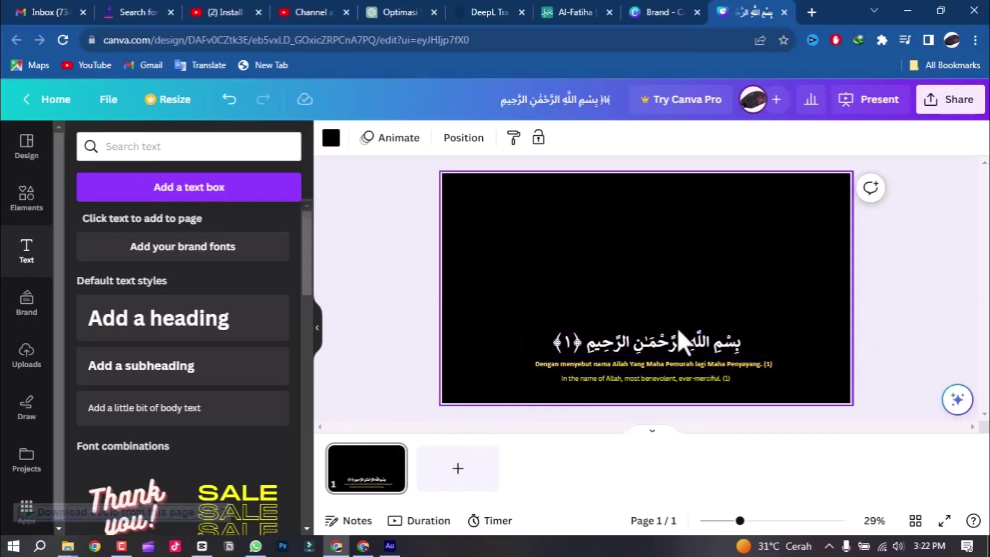
Duplicate the verse page and delete the duplicate
{"action": "right_click", "coordinate": [370, 479]}
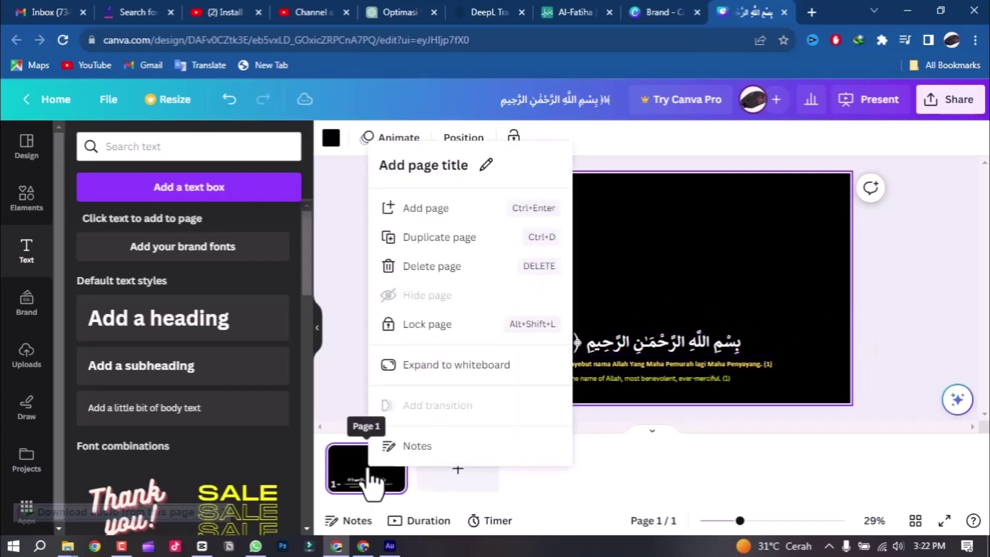
{"action": "left_click", "coordinate": [467, 243]}
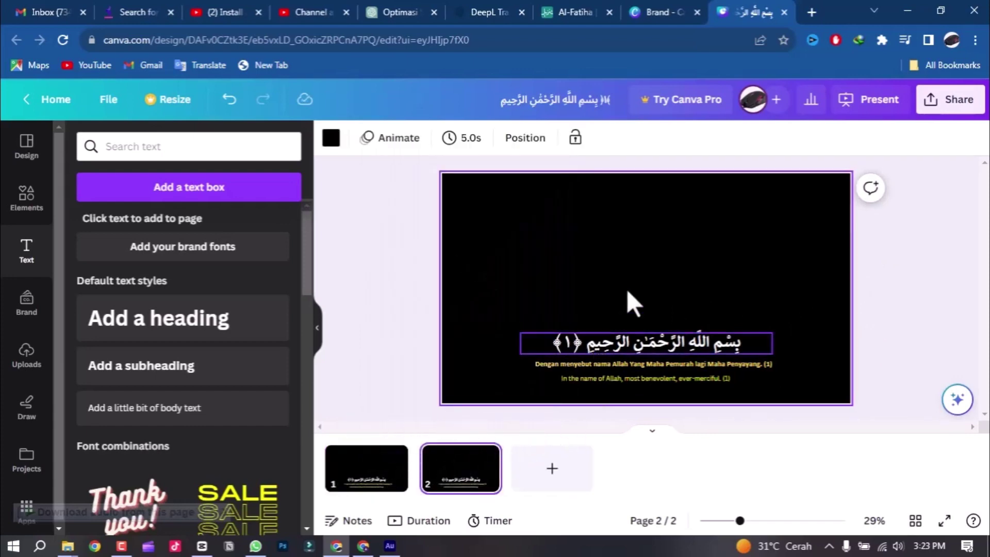
{"action": "left_click", "coordinate": [577, 1]}
{"action": "left_click", "coordinate": [758, 1]}
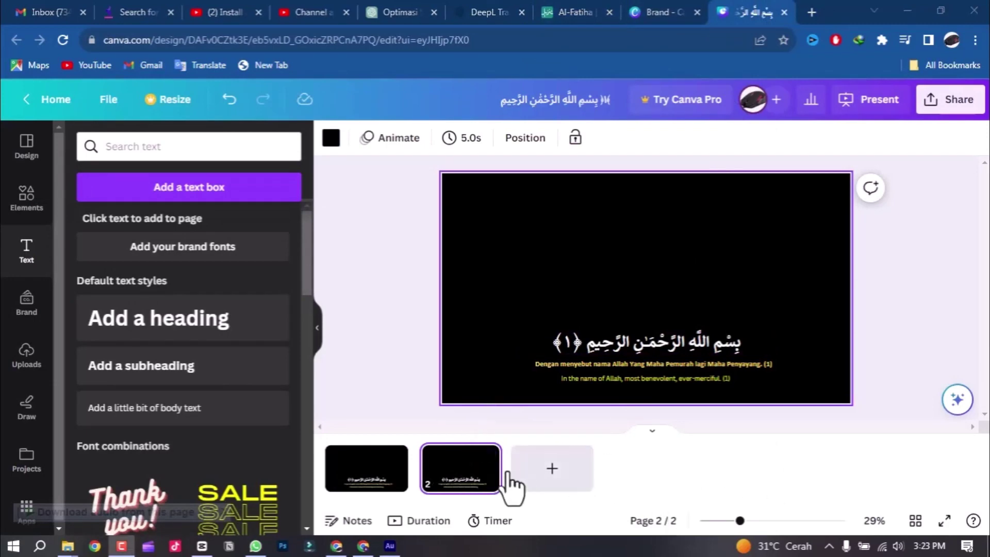
{"action": "left_click", "coordinate": [486, 454]}
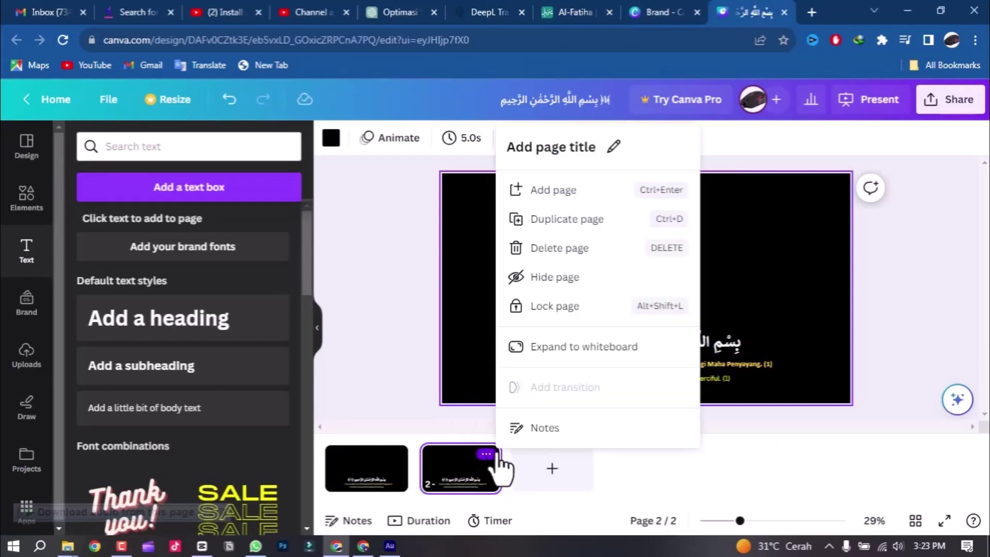
{"action": "left_click", "coordinate": [586, 253]}
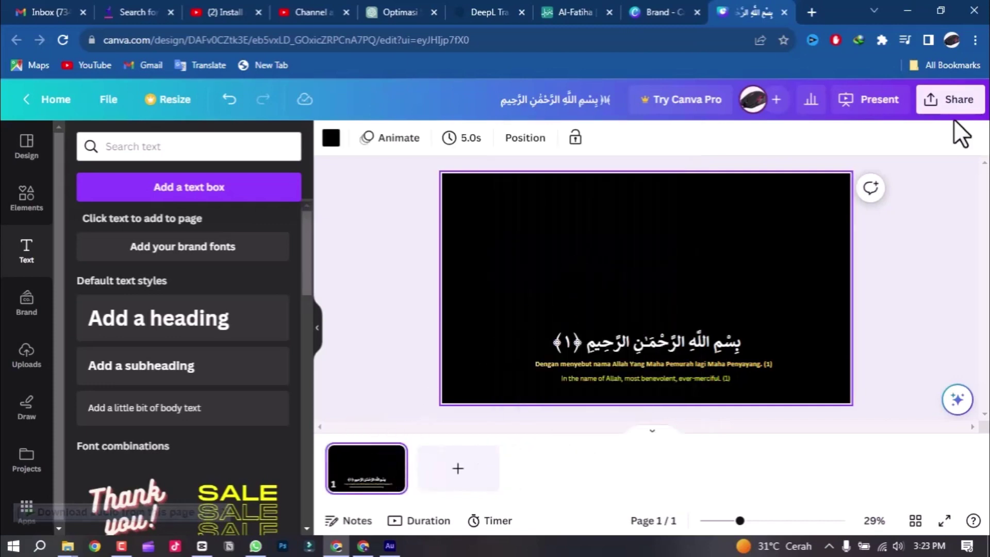
Duplicate page 1 as a second page
{"action": "right_click", "coordinate": [358, 471]}
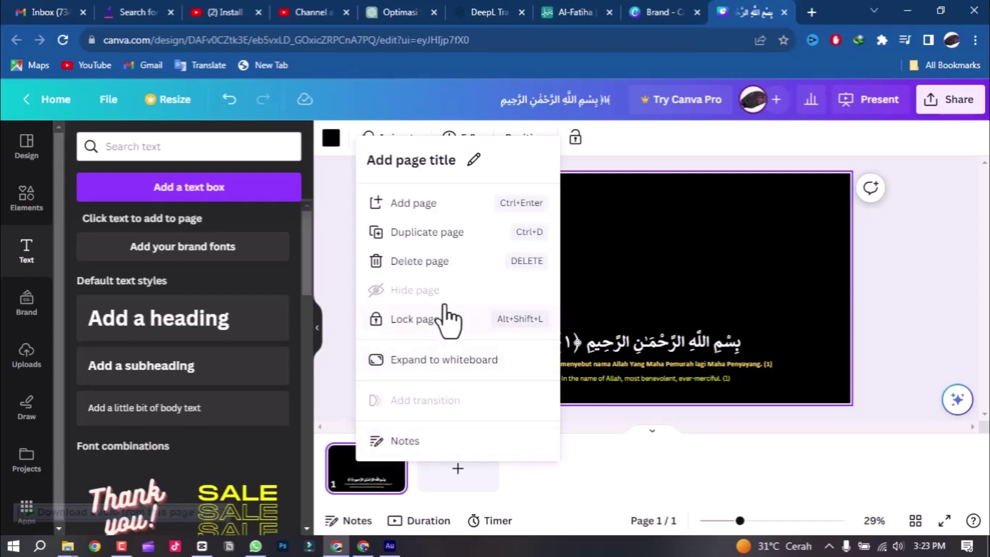
{"action": "left_click", "coordinate": [469, 233]}
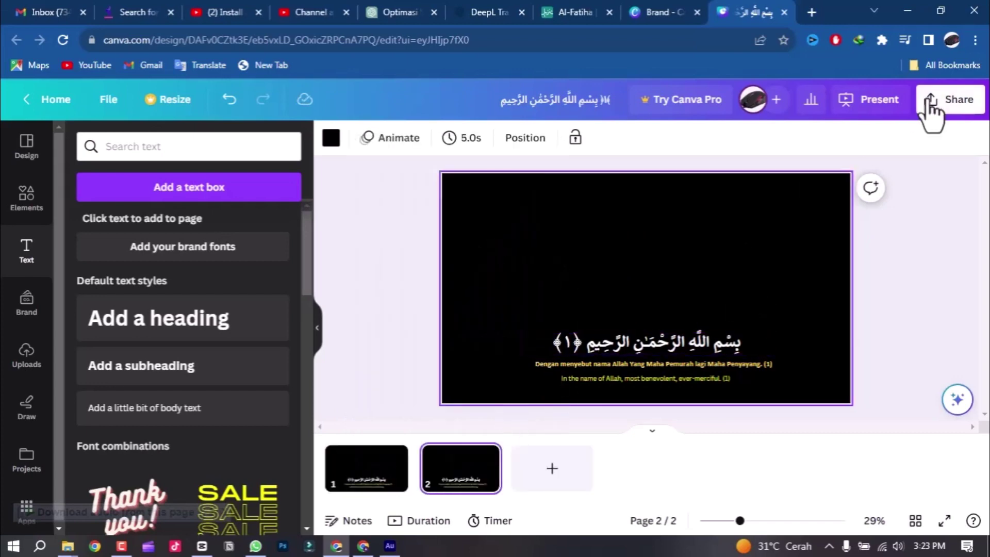
Try to download all pages as a PDF Standard file and dismiss the download windows
{"action": "left_click", "coordinate": [956, 103]}
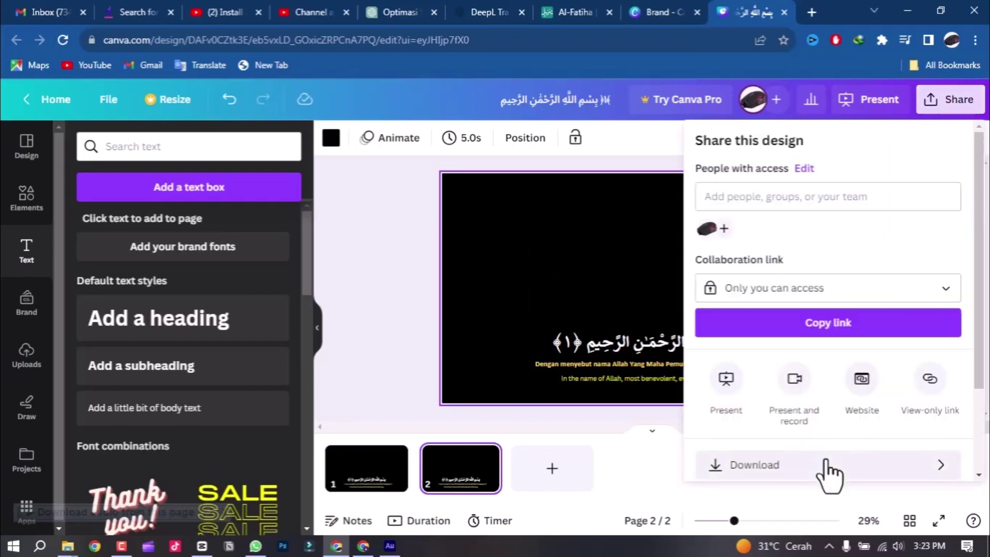
{"action": "left_click", "coordinate": [827, 467]}
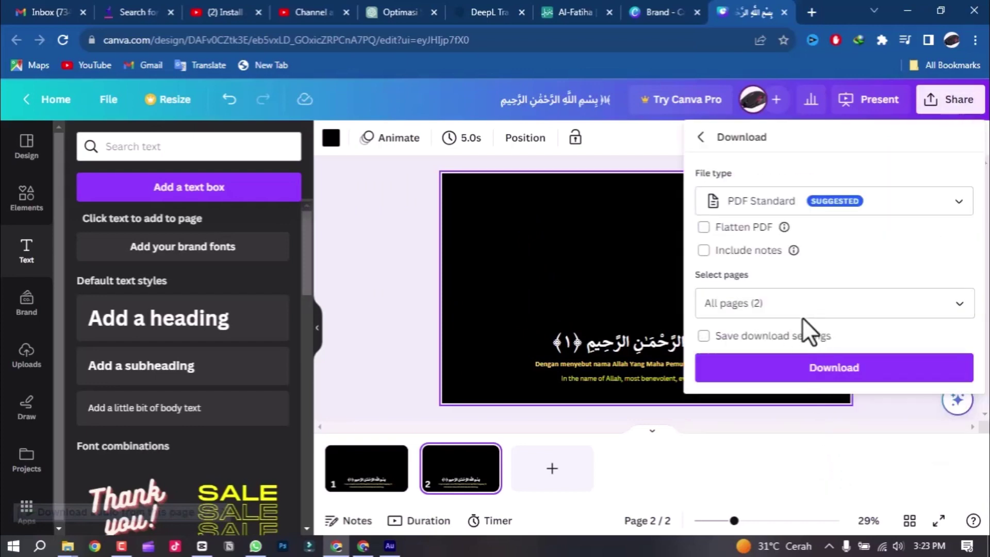
{"action": "left_click", "coordinate": [773, 309]}
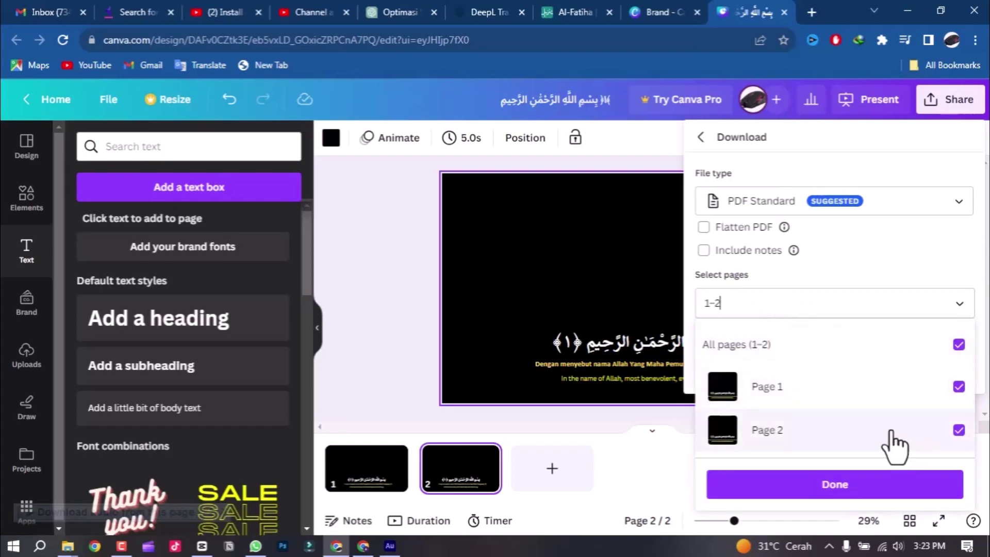
{"action": "left_click", "coordinate": [752, 302]}
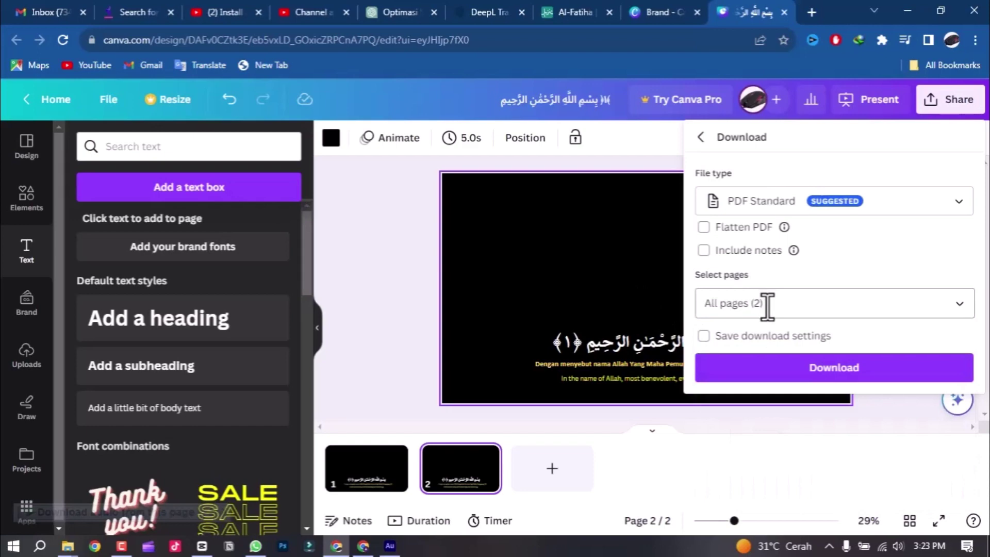
{"action": "left_click", "coordinate": [840, 372]}
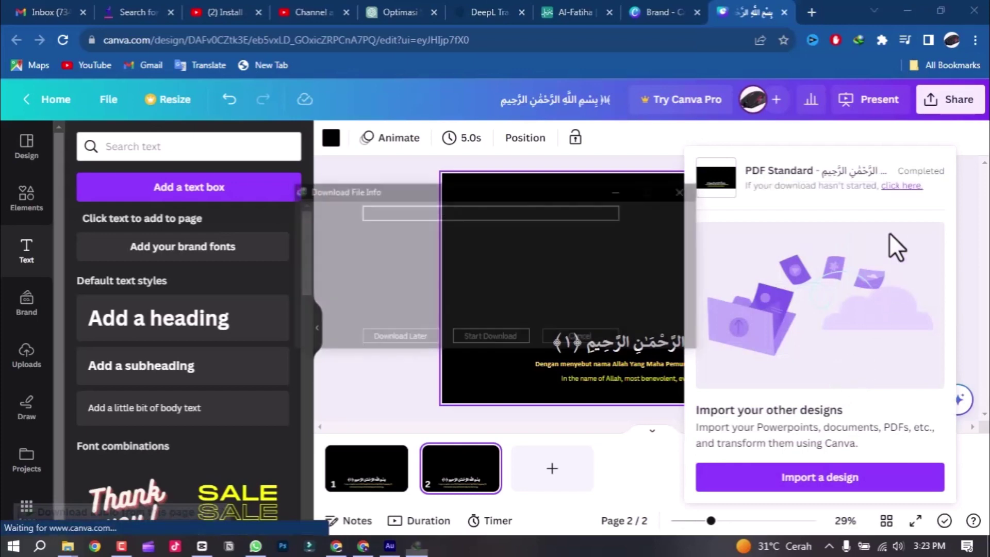
{"action": "left_click", "coordinate": [686, 190]}
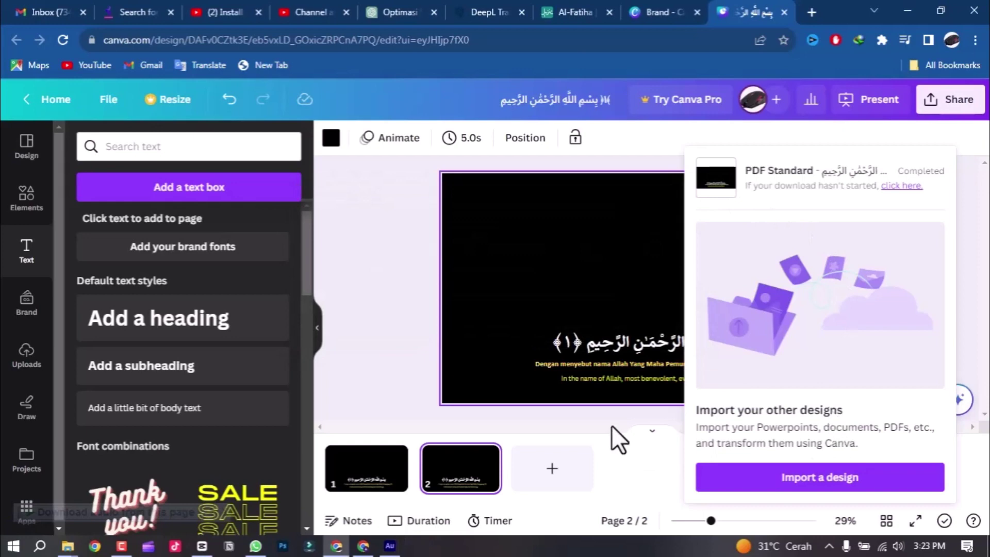
{"action": "left_click", "coordinate": [614, 463]}
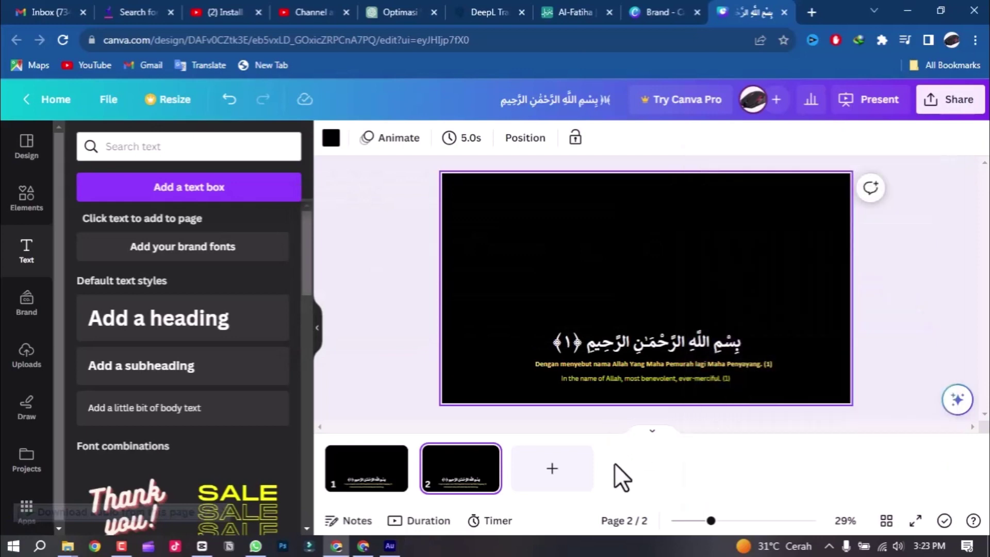
{"action": "left_click", "coordinate": [959, 108]}
{"action": "scroll", "coordinate": [792, 448], "scroll_direction": "down", "scroll_amount": 2}
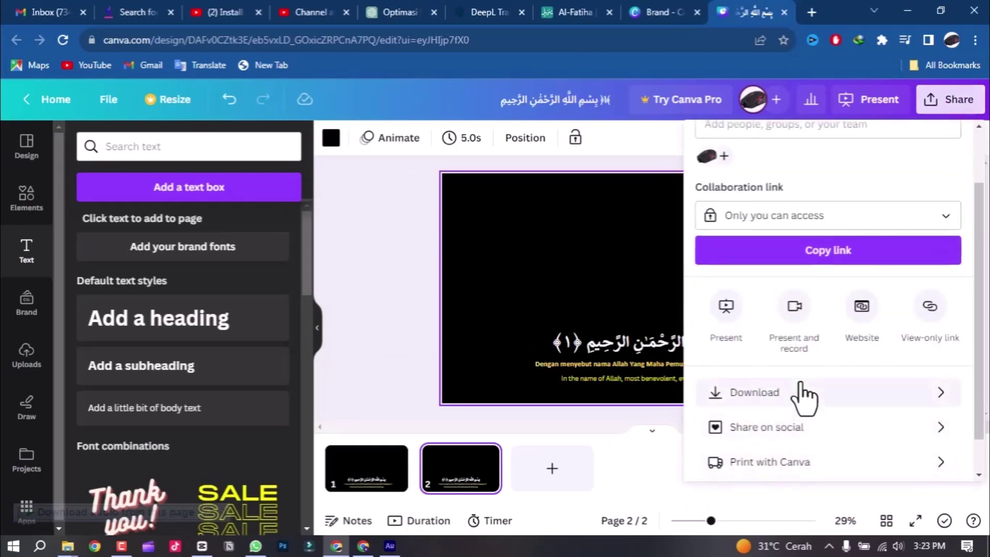
{"action": "left_click", "coordinate": [818, 401]}
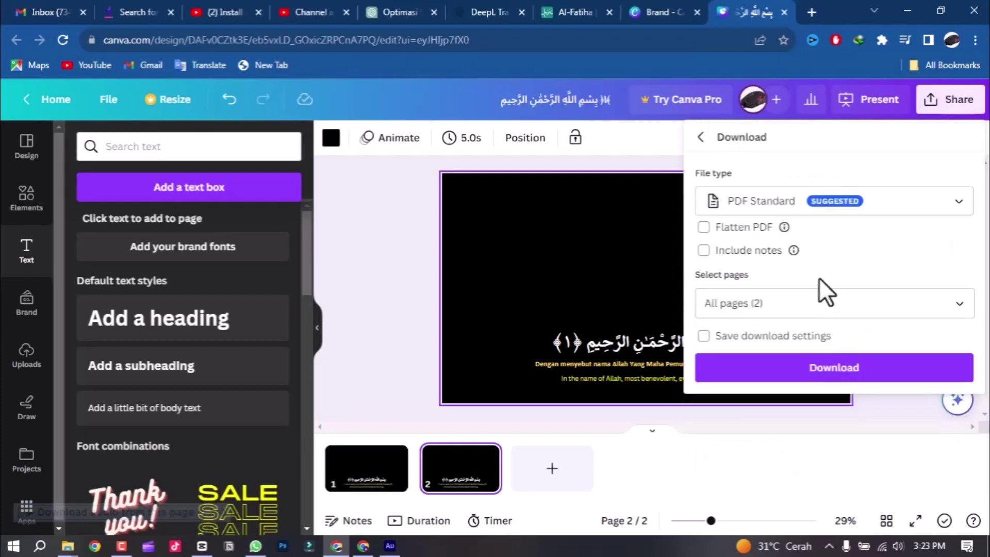
{"action": "left_click", "coordinate": [848, 203]}
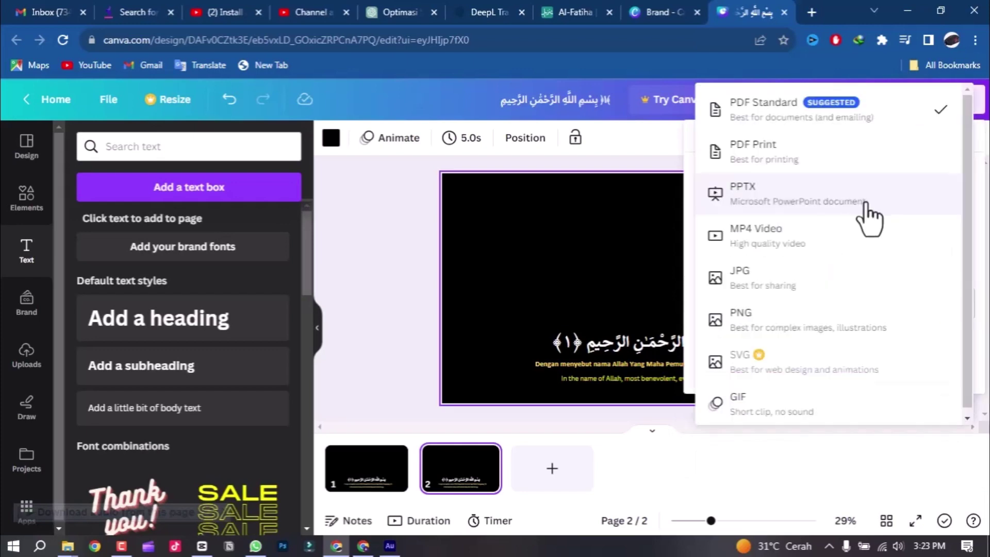
{"action": "left_click", "coordinate": [838, 321]}
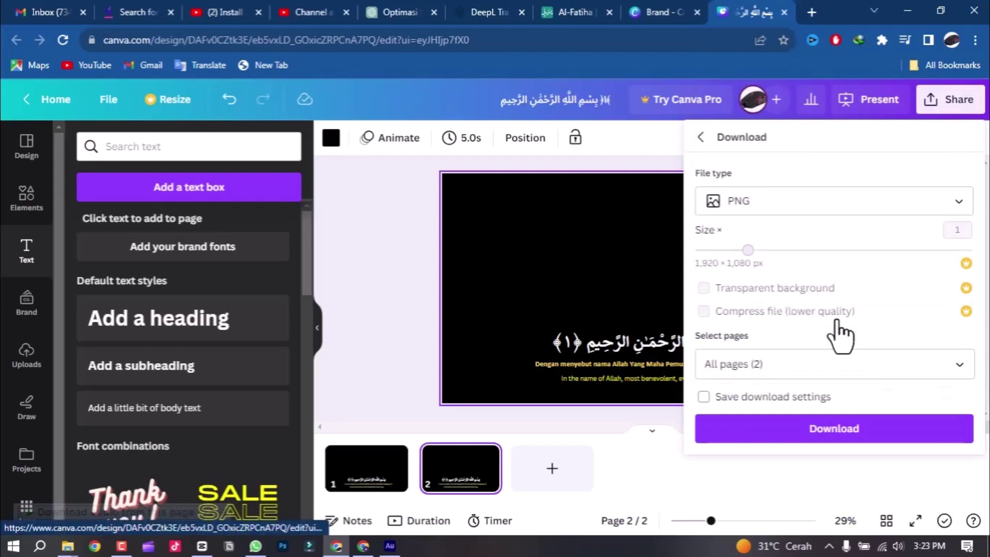
{"action": "left_click", "coordinate": [819, 205]}
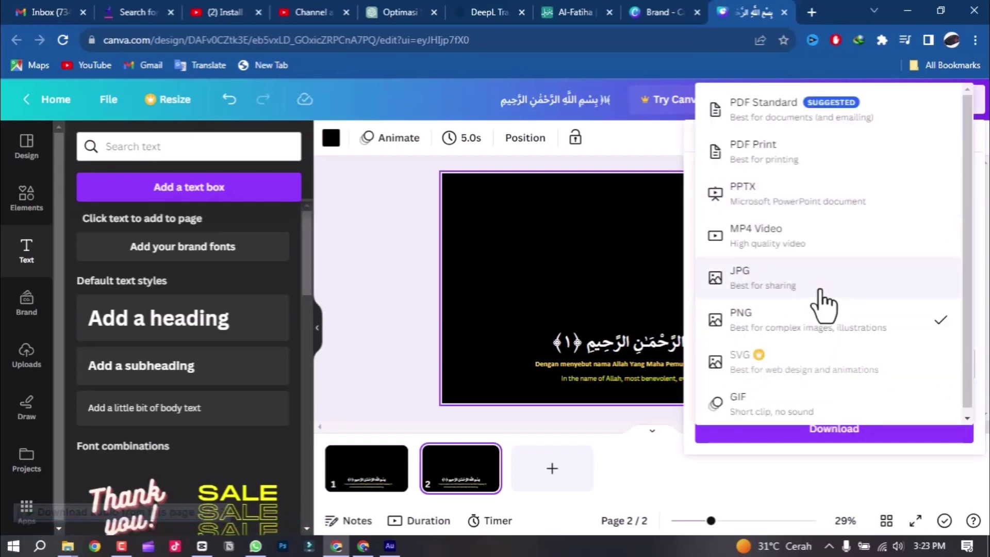
{"action": "left_click", "coordinate": [671, 183]}
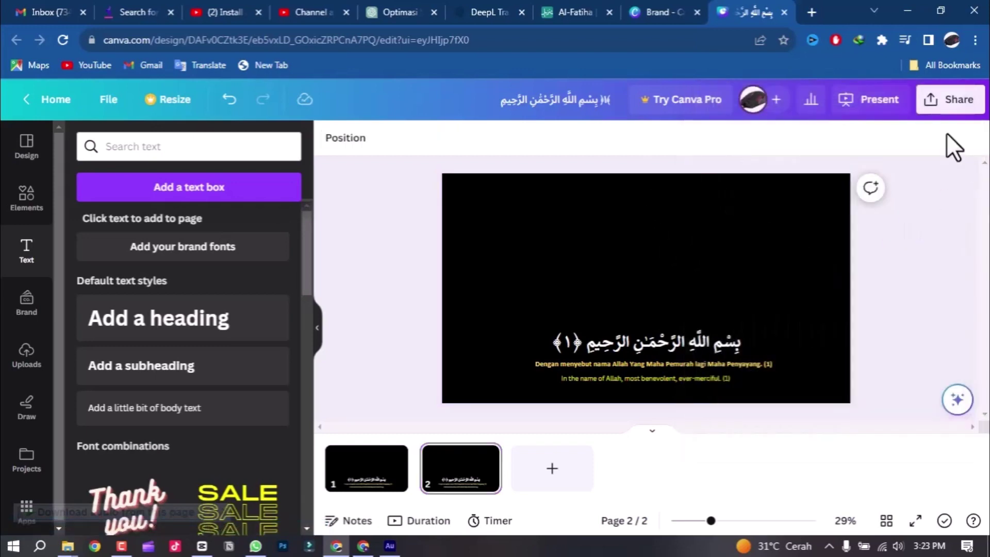
Download both verse pages as JPG images and start saving the resulting ZIP archive in Downloads\Compressed
{"action": "left_click", "coordinate": [950, 99]}
{"action": "left_click", "coordinate": [789, 465]}
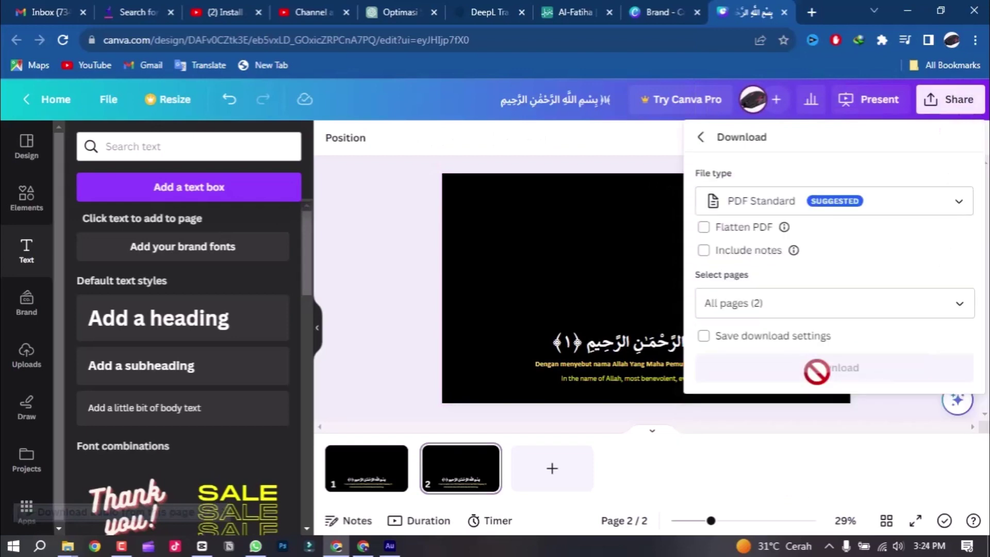
{"action": "left_click", "coordinate": [815, 307]}
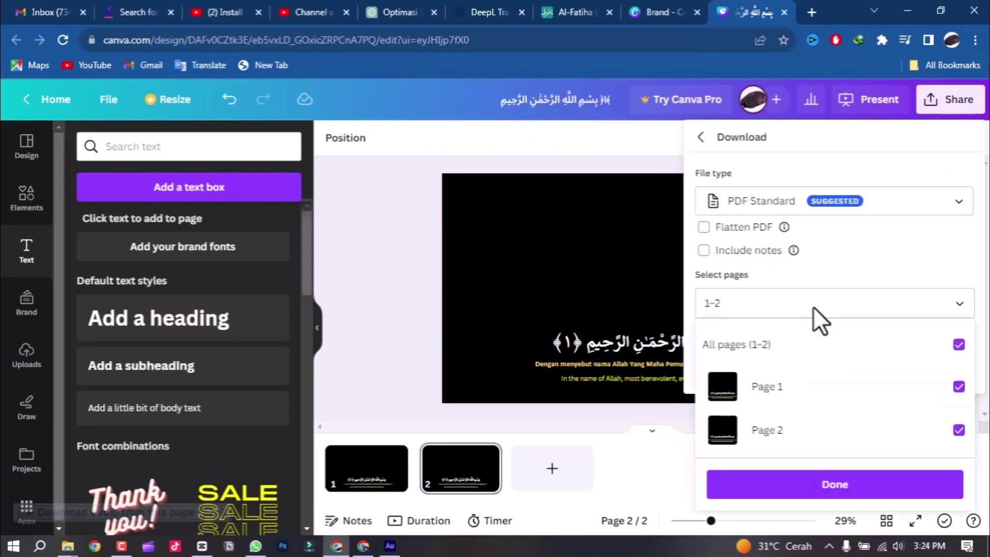
{"action": "left_click", "coordinate": [770, 487]}
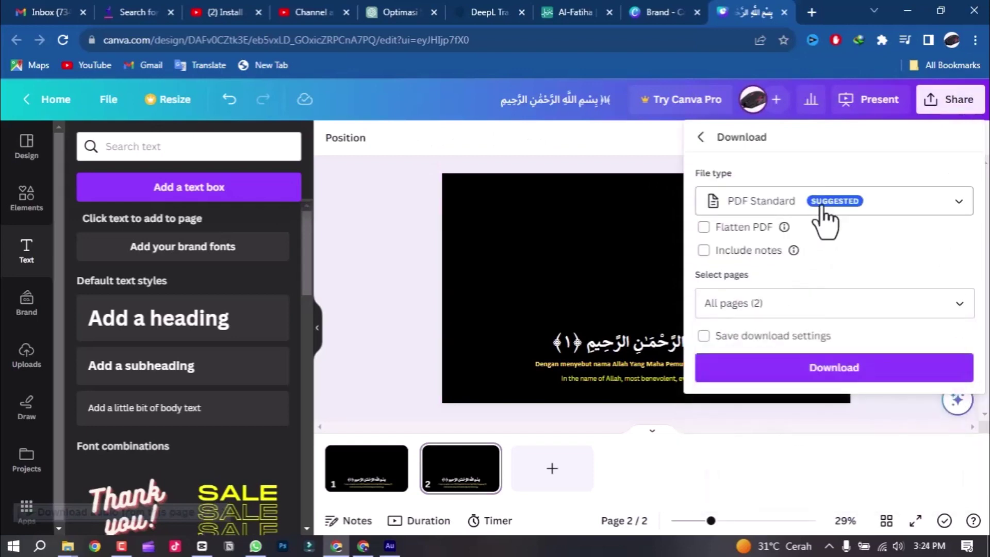
{"action": "left_click", "coordinate": [821, 209]}
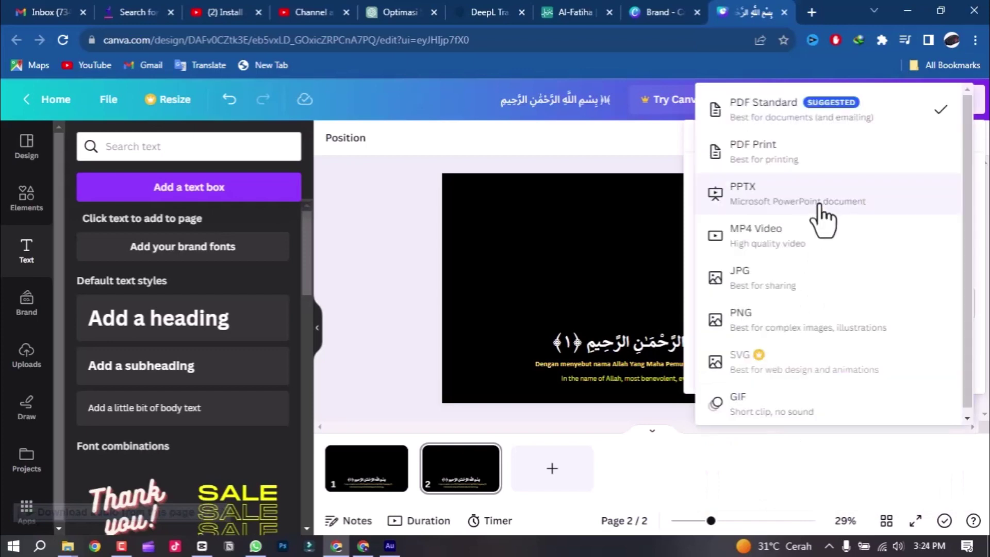
{"action": "left_click", "coordinate": [768, 289]}
{"action": "left_click", "coordinate": [834, 444]}
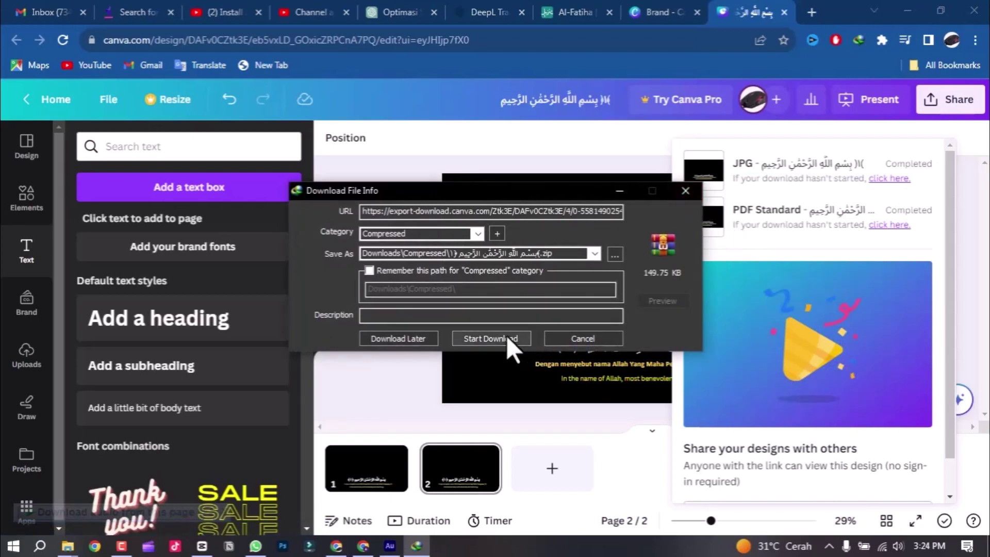
{"action": "left_click", "coordinate": [490, 338]}
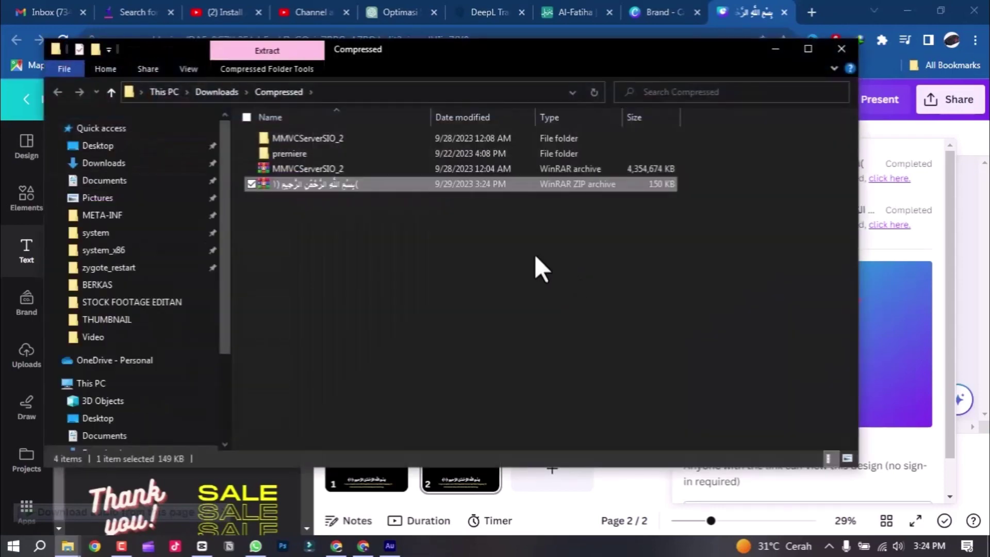
Extract the downloaded verse ZIP archive into the current Compressed folder
{"action": "left_click", "coordinate": [496, 245]}
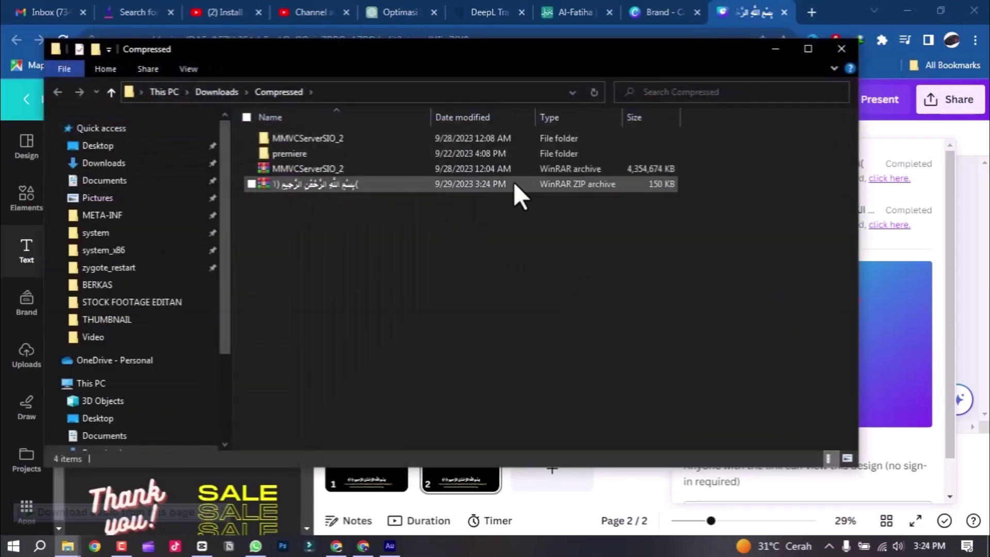
{"action": "left_click", "coordinate": [335, 187]}
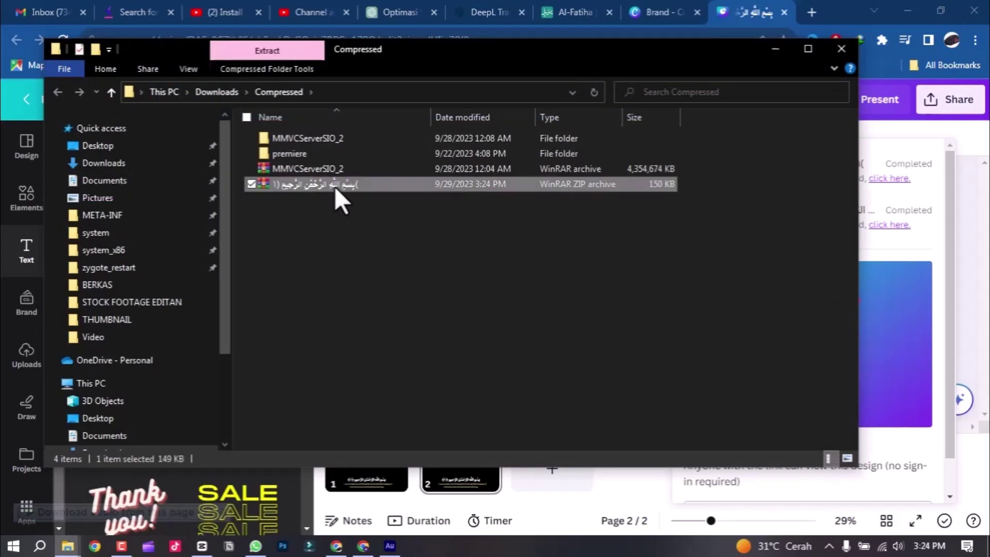
{"action": "right_click", "coordinate": [335, 187]}
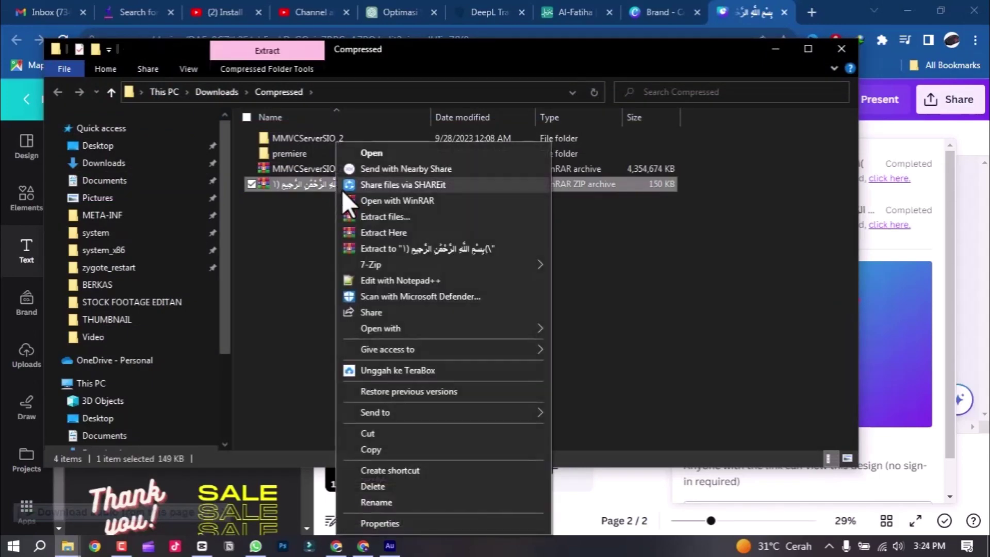
{"action": "left_click", "coordinate": [403, 231]}
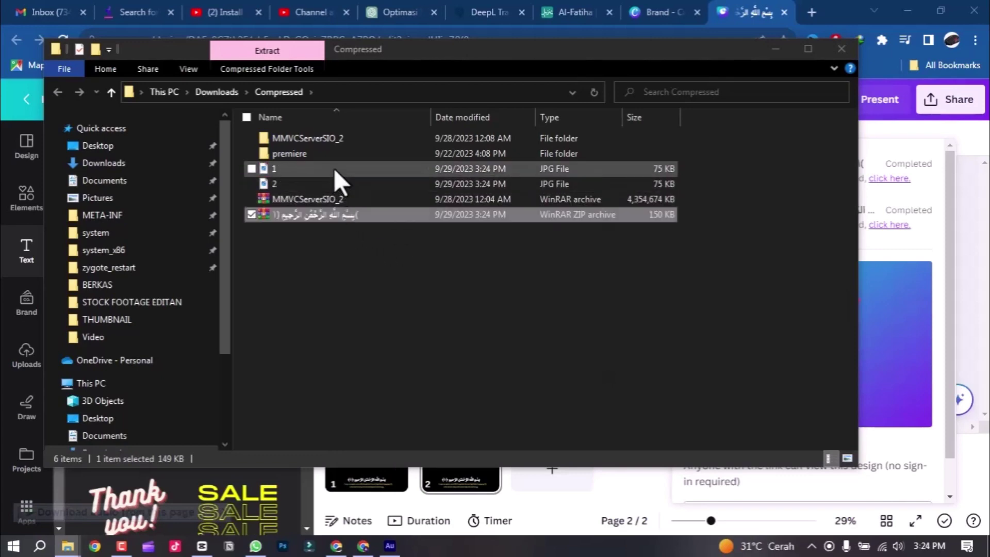
Show the Compressed folder's files as large thumbnails and bring image 1 into the CapCut project timeline
{"action": "left_click", "coordinate": [334, 169]}
{"action": "left_click", "coordinate": [847, 458]}
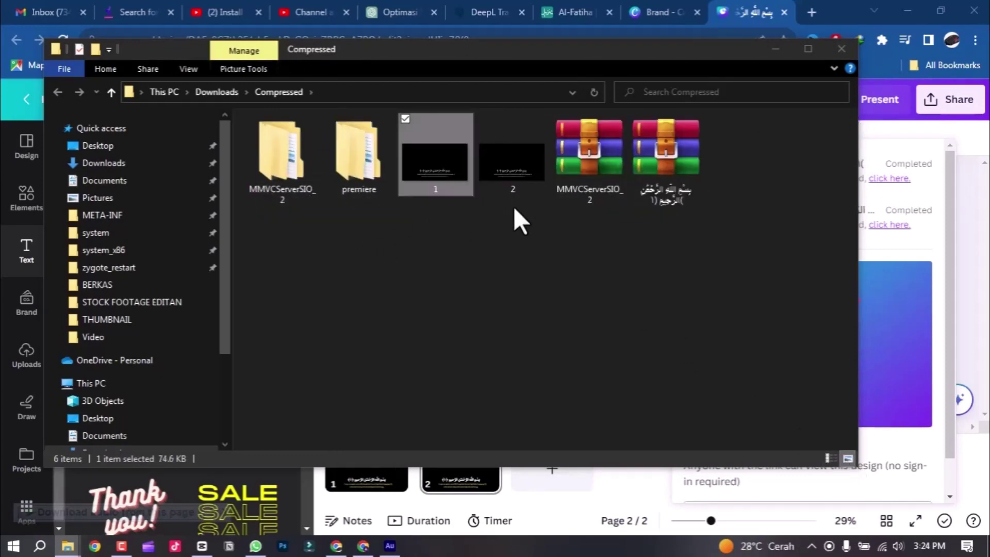
{"action": "left_click_drag", "start_coordinate": [515, 220], "coordinate": [462, 166]}
{"action": "left_click", "coordinate": [504, 216]}
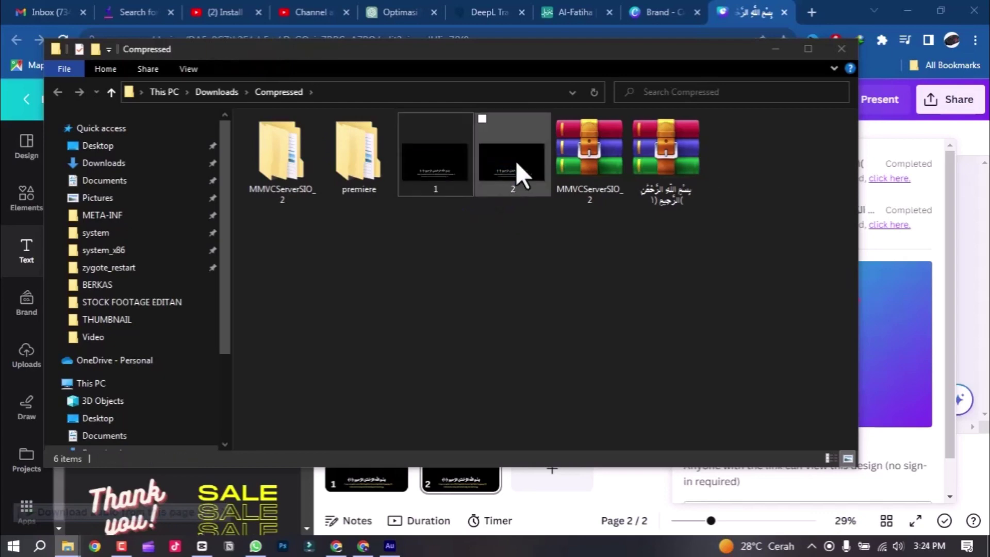
{"action": "left_click", "coordinate": [431, 155]}
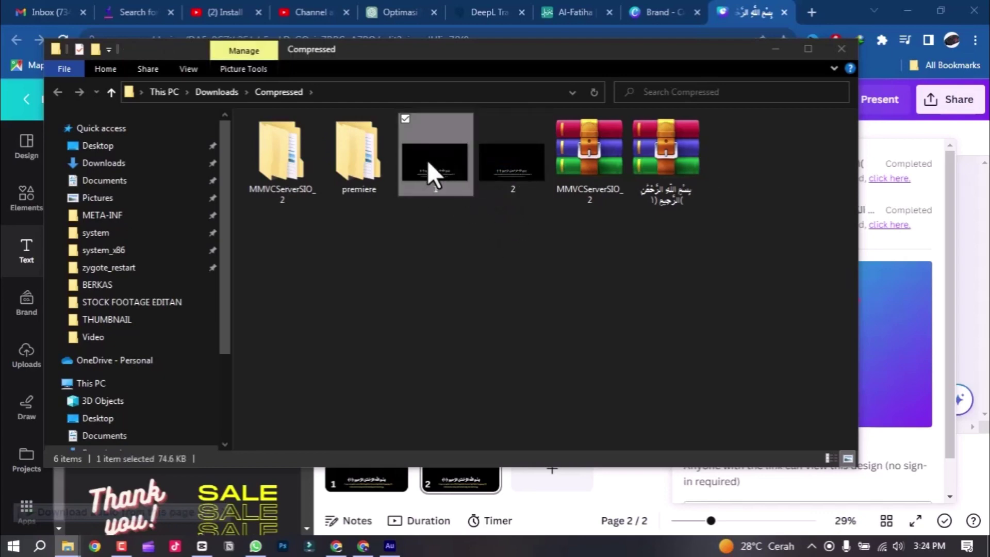
{"action": "left_click_drag", "start_coordinate": [428, 160], "coordinate": [237, 380]}
Delete the 1.jpg clip and the old Arabic text clip from the timeline, leaving only the desert video
{"action": "left_click", "coordinate": [246, 433]}
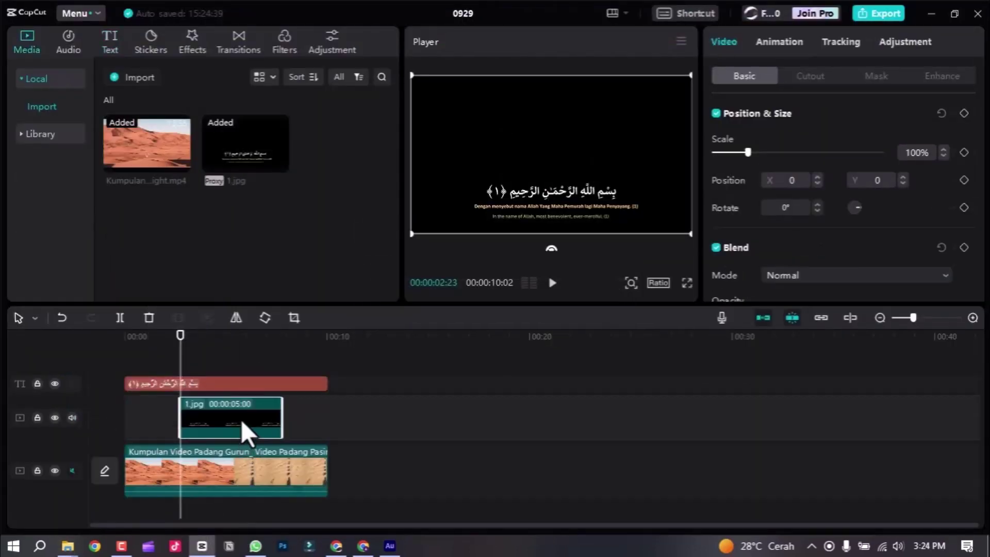
{"action": "key", "text": "Delete"}
{"action": "left_click", "coordinate": [230, 338]}
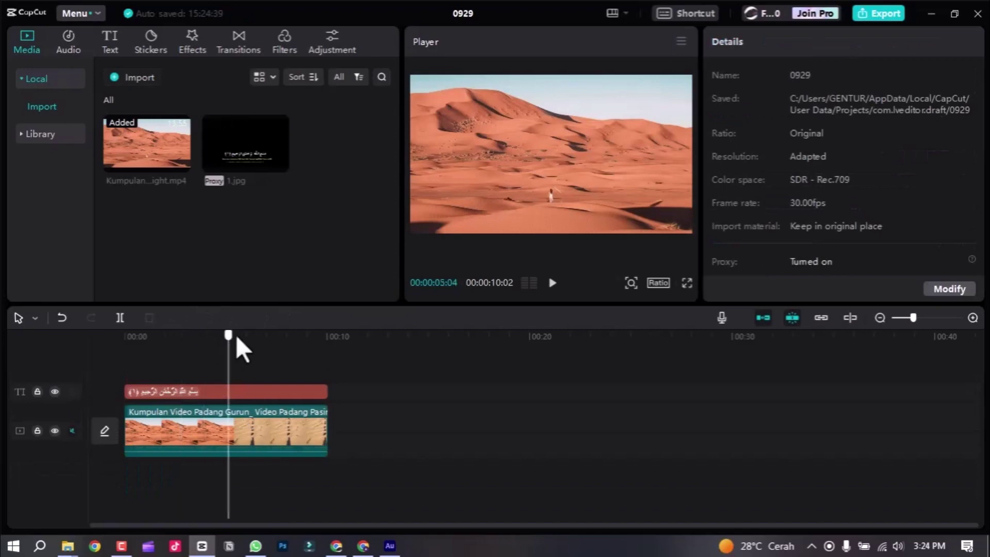
{"action": "left_click", "coordinate": [237, 338]}
{"action": "left_click", "coordinate": [249, 392]}
{"action": "key", "text": "Delete"}
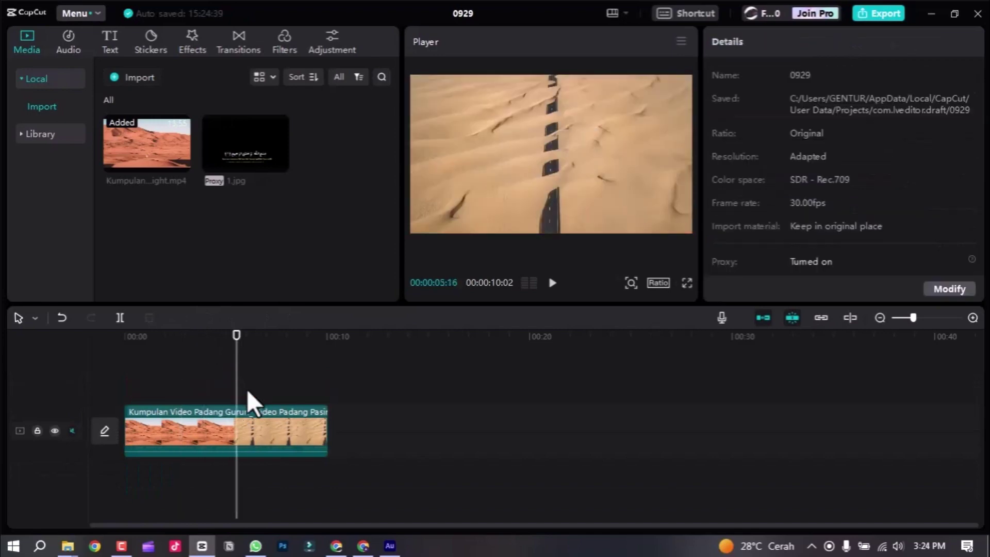
Place 1.jpg above the desert video from the timeline's start and extend it to the video's end at 00:00:10:02
{"action": "left_click_drag", "start_coordinate": [243, 150], "coordinate": [126, 397]}
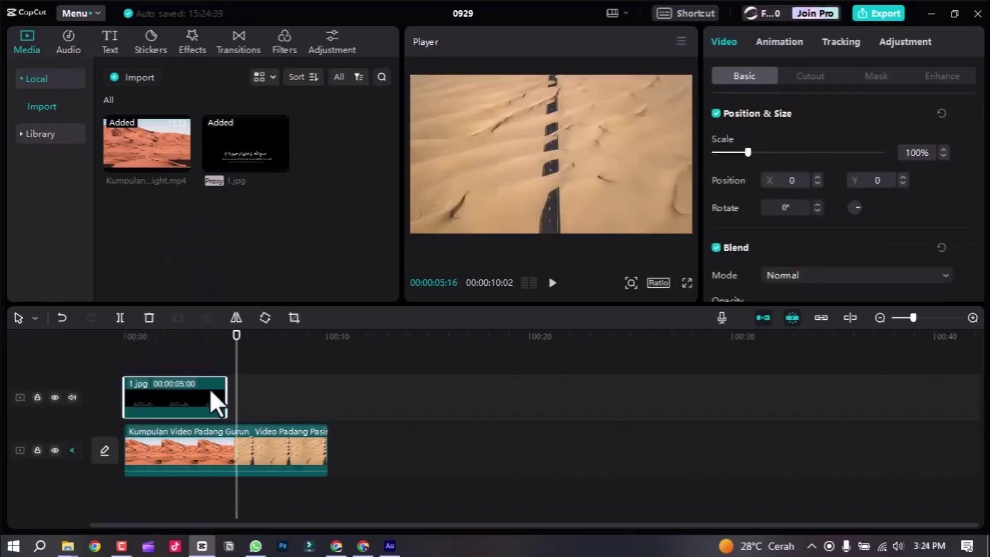
{"action": "left_click_drag", "start_coordinate": [227, 398], "coordinate": [329, 389]}
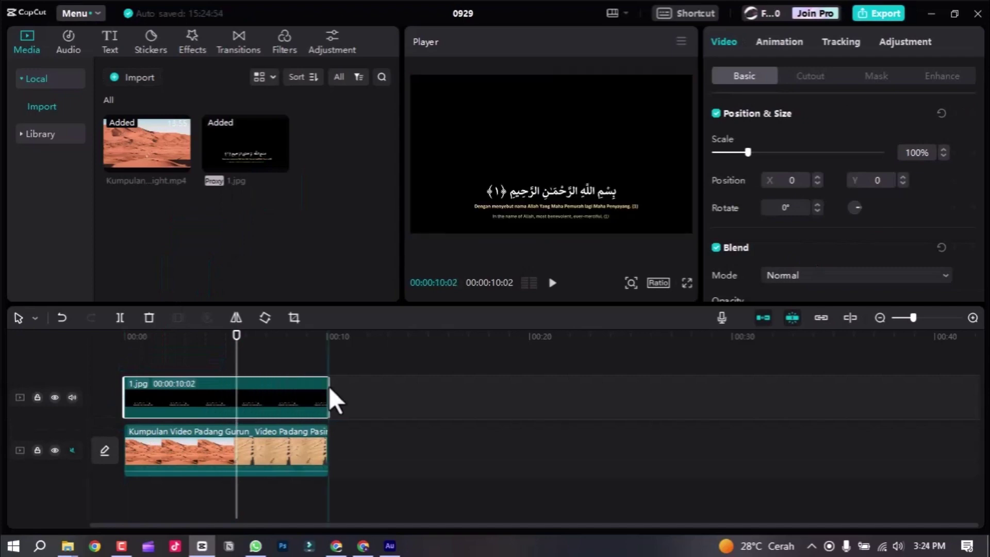
Set the blend mode of the 1.jpg verse clip to Screen
{"action": "mouse_move", "coordinate": [237, 344]}
{"action": "left_mouse_down"}
{"action": "mouse_move", "coordinate": [263, 345]}
{"action": "mouse_move", "coordinate": [248, 344]}
{"action": "left_mouse_up"}
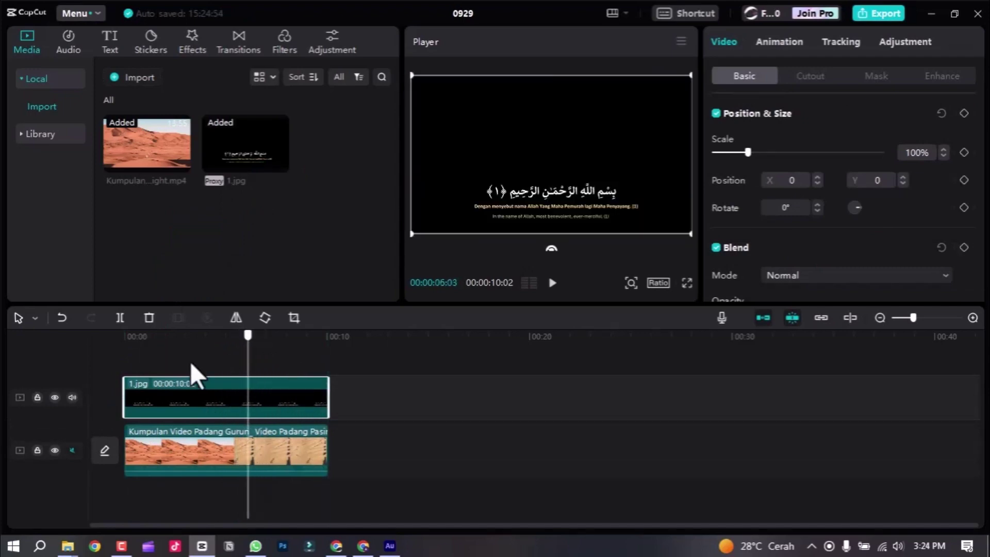
{"action": "left_click_drag", "start_coordinate": [167, 364], "coordinate": [145, 381]}
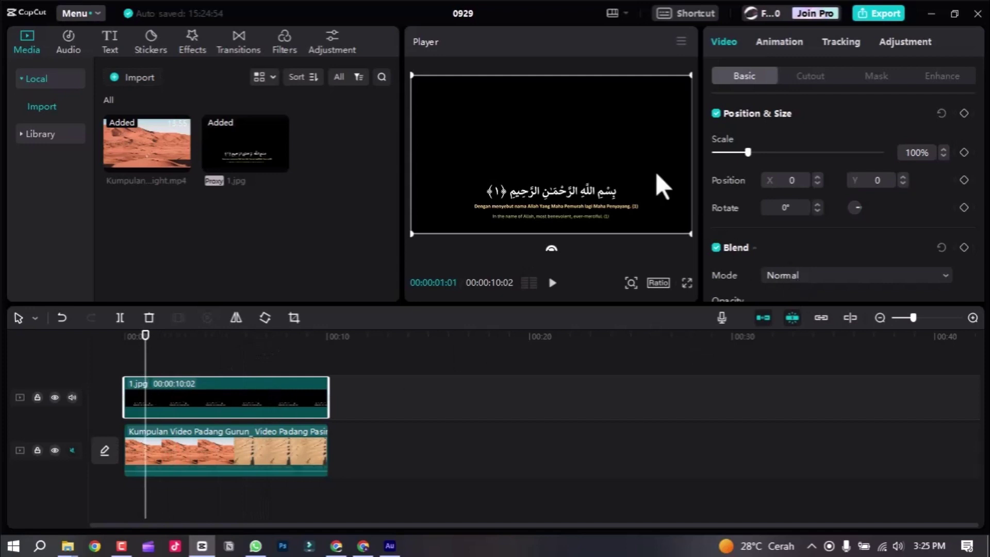
{"action": "left_click", "coordinate": [869, 276]}
{"action": "left_click", "coordinate": [837, 345]}
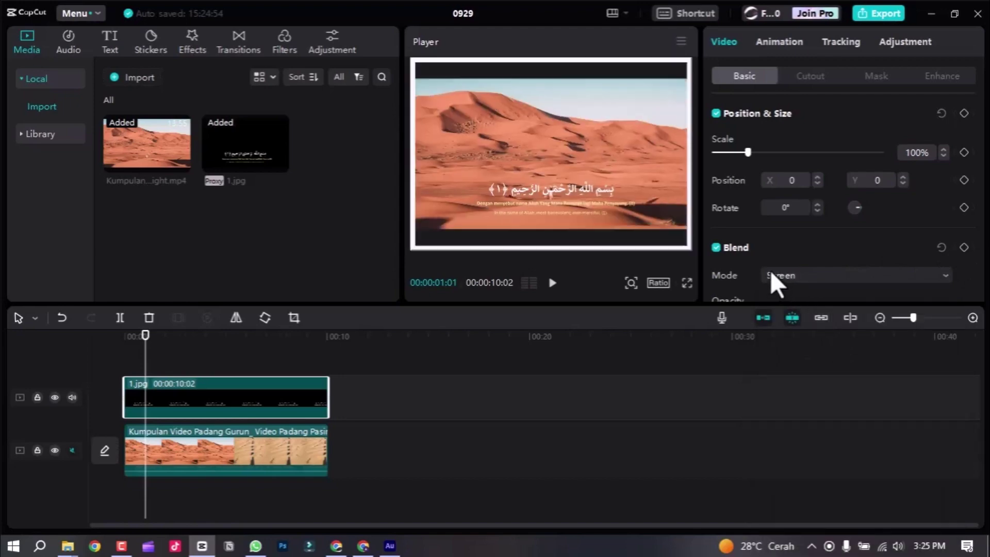
Preview the blended verse in full screen over the red dunes and over the desert road scene
{"action": "key", "text": "ctrl+shift+f"}
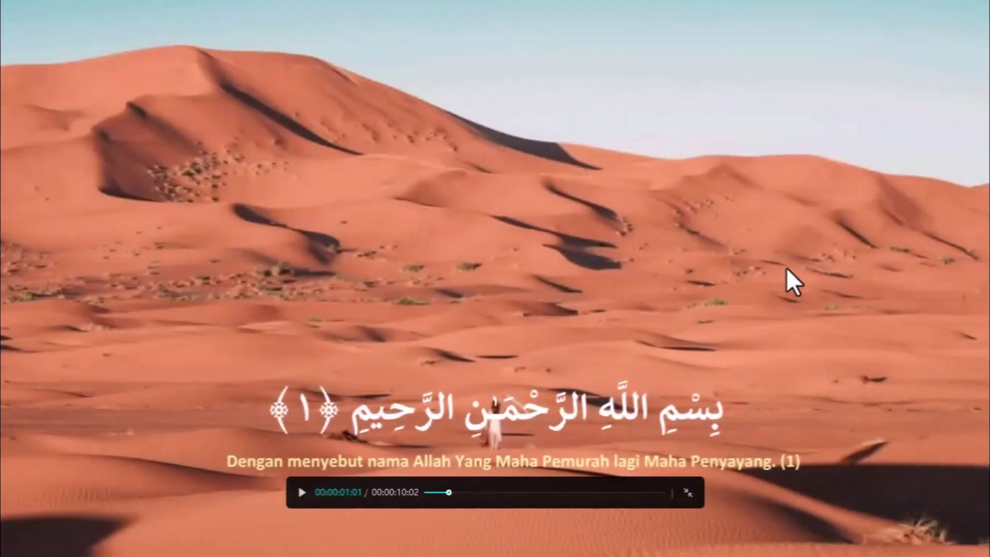
{"action": "key", "text": "Escape"}
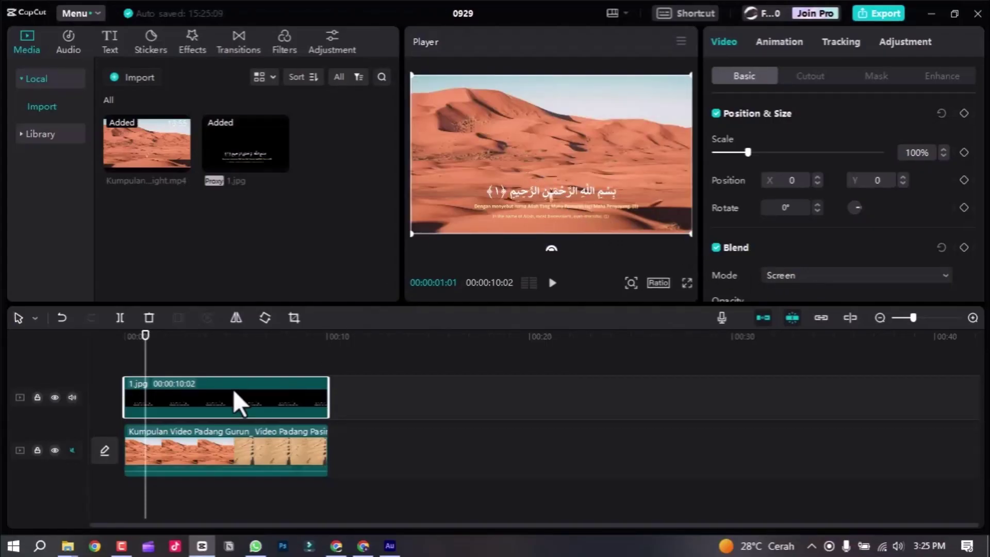
{"action": "left_click", "coordinate": [178, 349]}
{"action": "left_click_drag", "start_coordinate": [192, 350], "coordinate": [264, 350]}
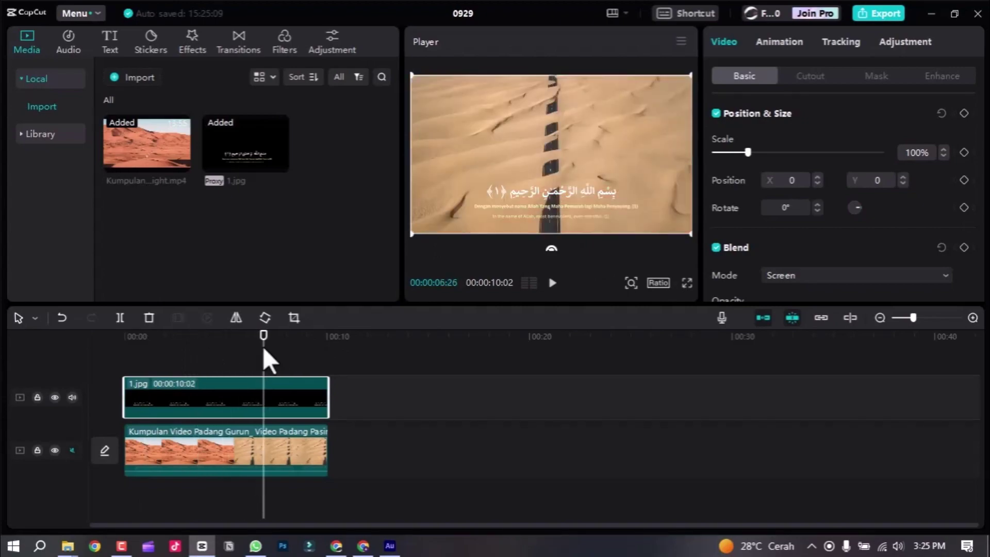
{"action": "key", "text": "ctrl+shift+f"}
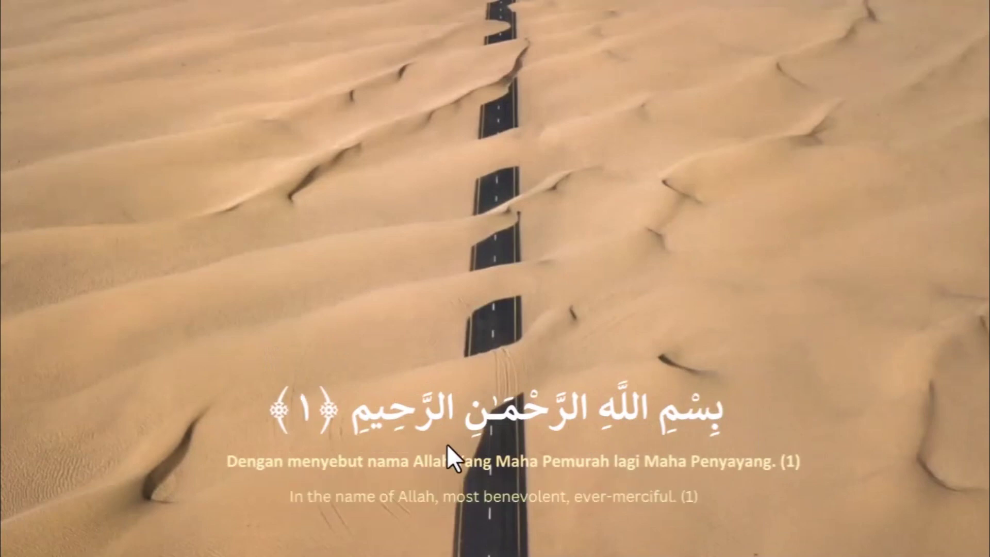
{"action": "key", "text": "Escape"}
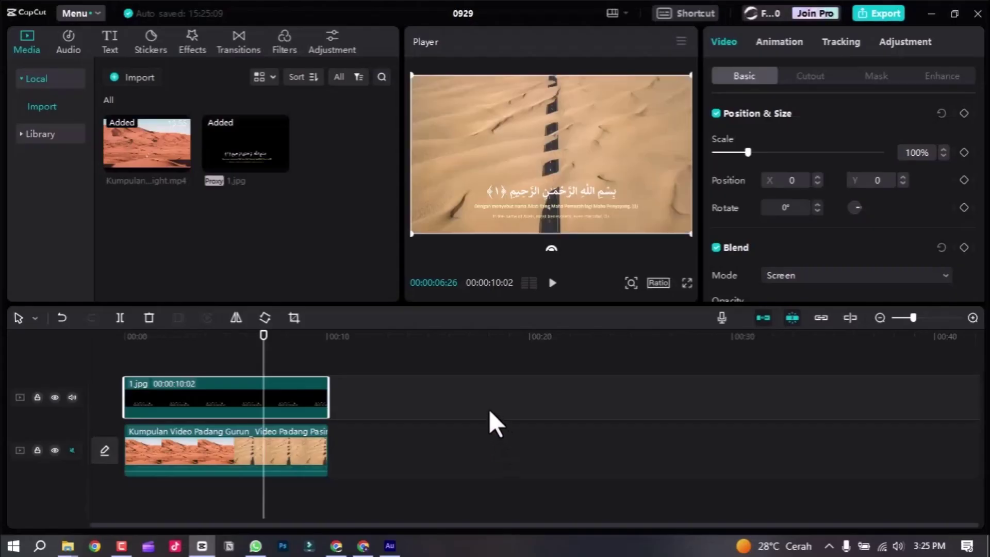
{"action": "left_click_drag", "start_coordinate": [260, 340], "coordinate": [145, 390]}
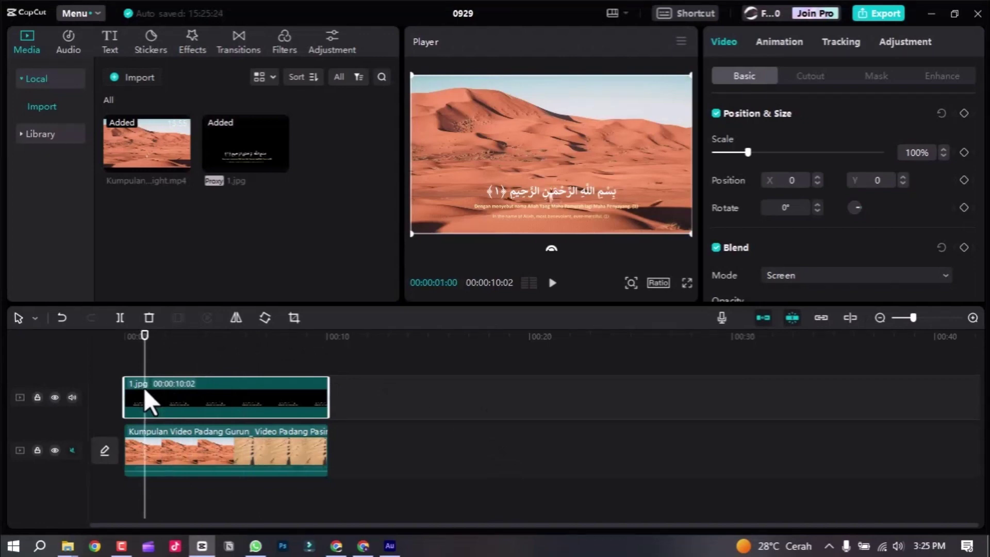
Add the black B&W library clip above the verse image from the timeline's start and extend it to the video's end
{"action": "left_click", "coordinate": [21, 135]}
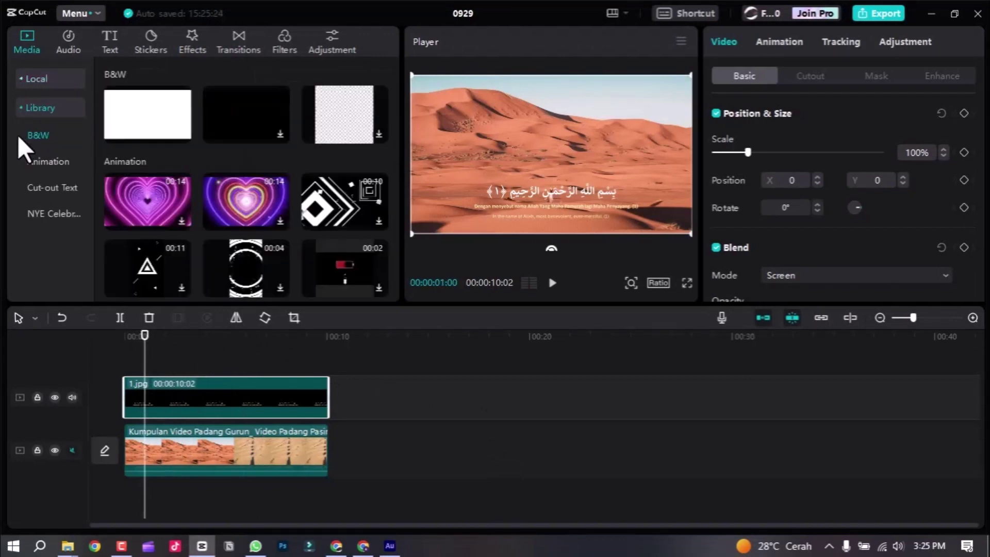
{"action": "left_click", "coordinate": [278, 143]}
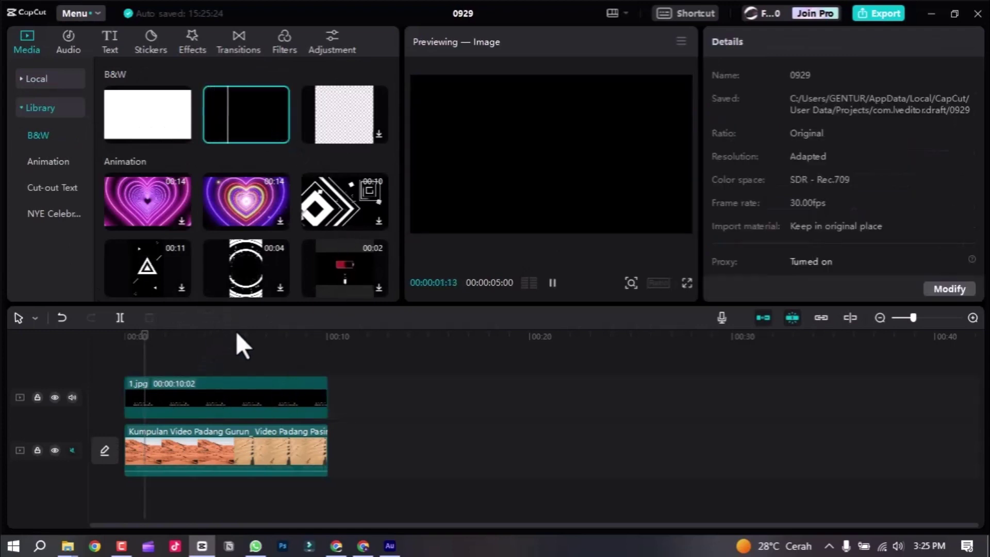
{"action": "left_click_drag", "start_coordinate": [164, 341], "coordinate": [125, 353]}
{"action": "left_click_drag", "start_coordinate": [224, 126], "coordinate": [130, 384]}
{"action": "left_click_drag", "start_coordinate": [227, 390], "coordinate": [329, 407]}
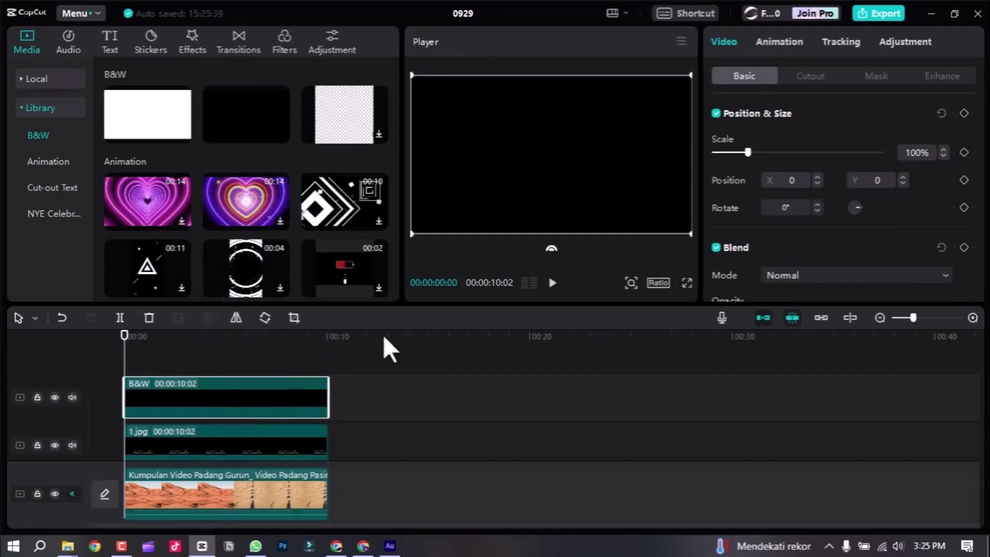
Apply a Split mask to the black clip and rotate it so the black covers the frame's lower half
{"action": "left_click", "coordinate": [809, 76]}
{"action": "scroll", "coordinate": [820, 187], "scroll_direction": "down", "scroll_amount": 3}
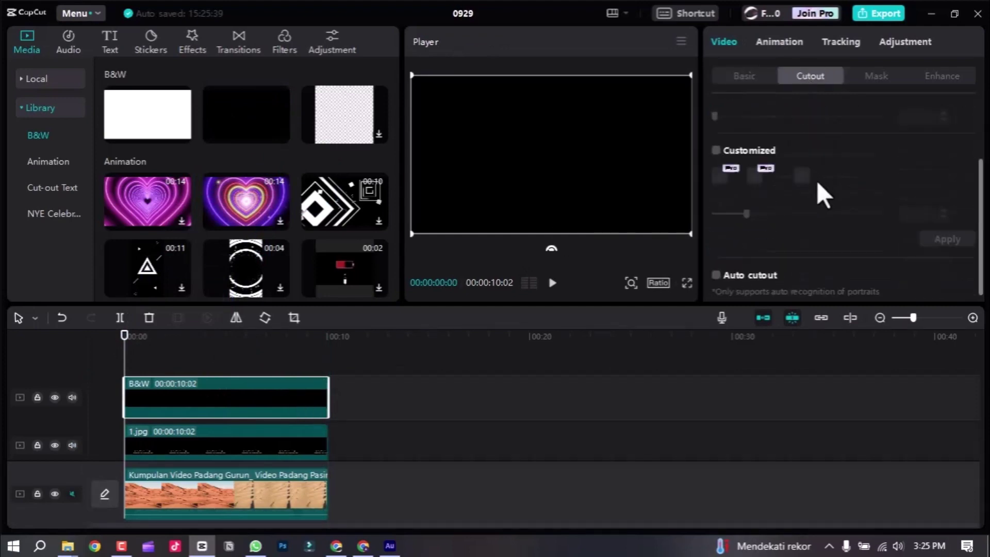
{"action": "scroll", "coordinate": [879, 104], "scroll_direction": "up", "scroll_amount": 1}
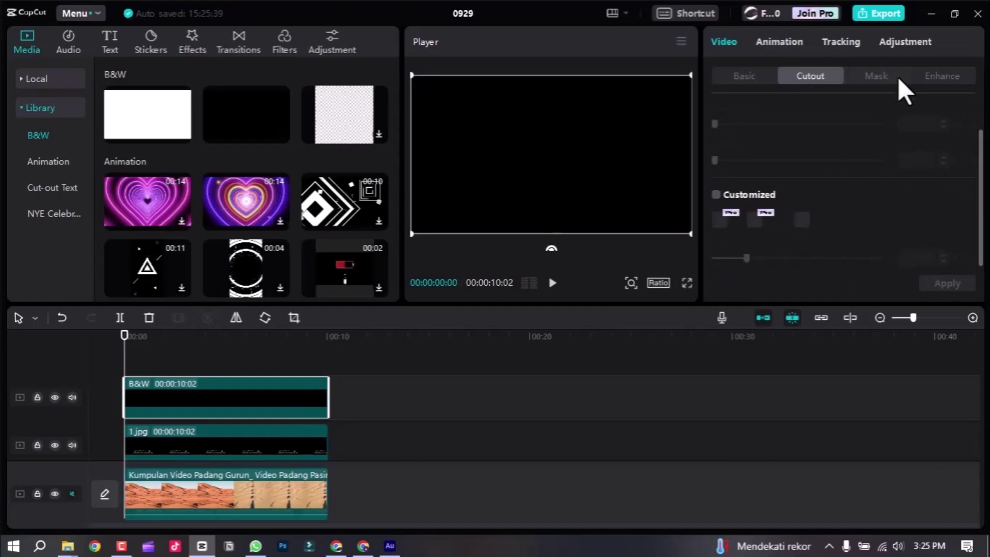
{"action": "left_click", "coordinate": [879, 75]}
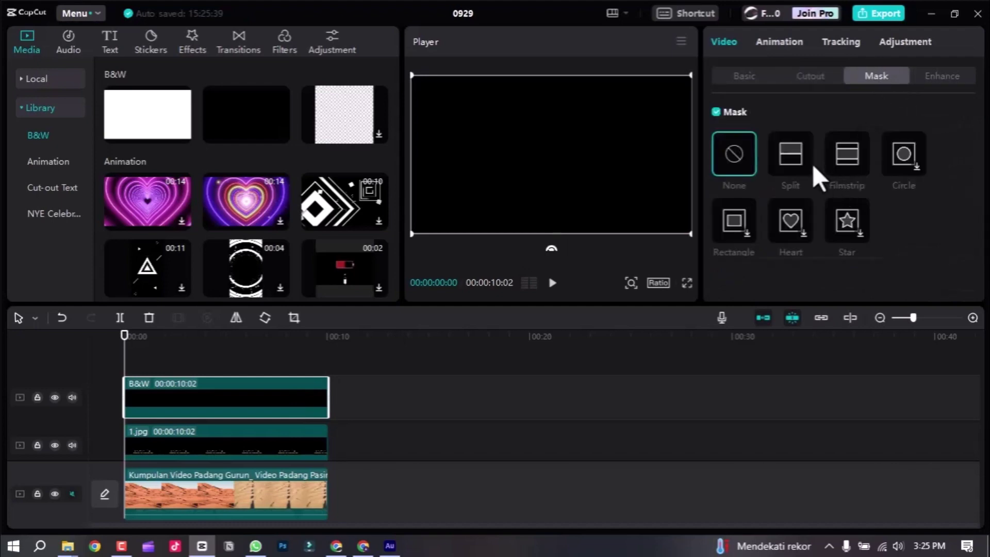
{"action": "left_click", "coordinate": [794, 157]}
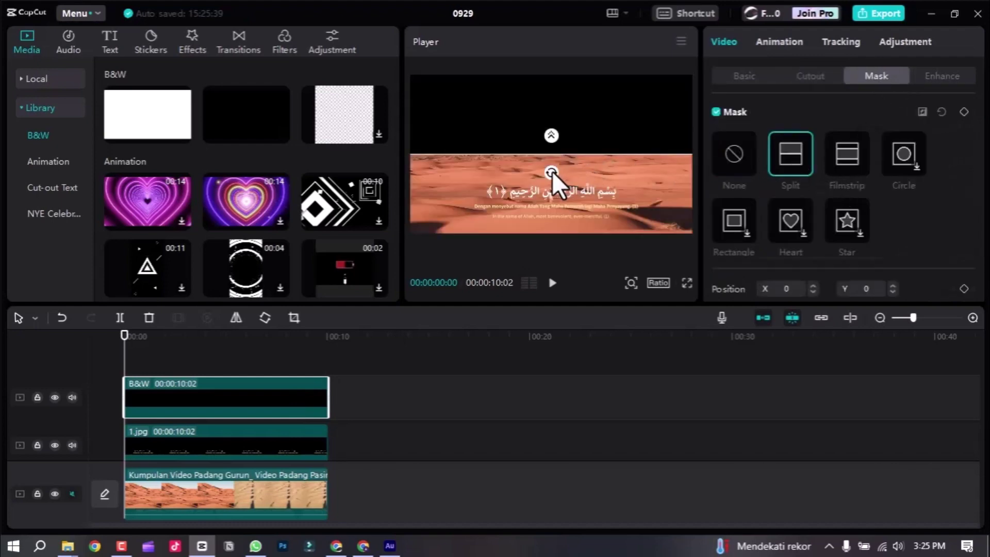
{"action": "left_click_drag", "start_coordinate": [541, 162], "coordinate": [559, 111]}
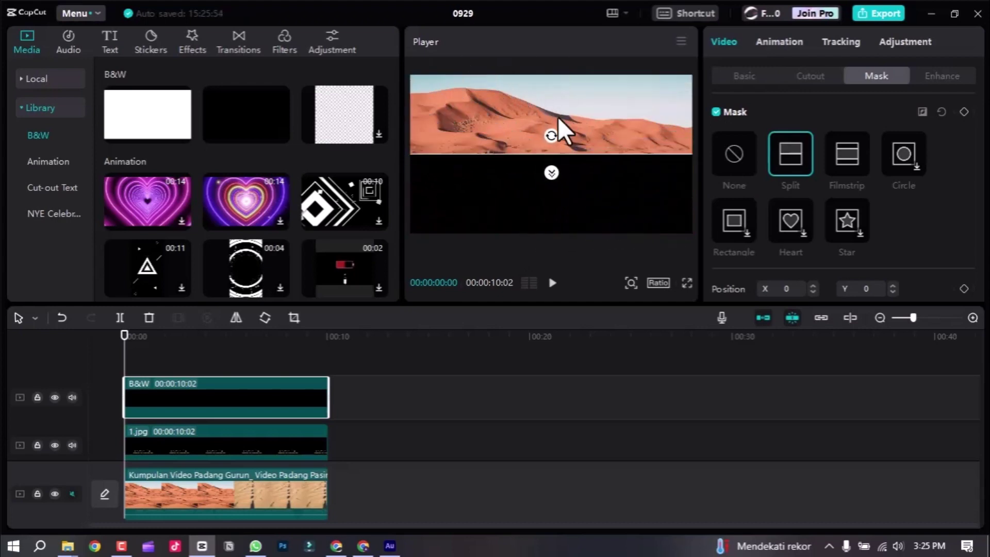
Feather the black B&W clip's Split mask edge and lower the mask behind the verse text to X -30, Y -306
{"action": "left_click_drag", "start_coordinate": [554, 153], "coordinate": [550, 243]}
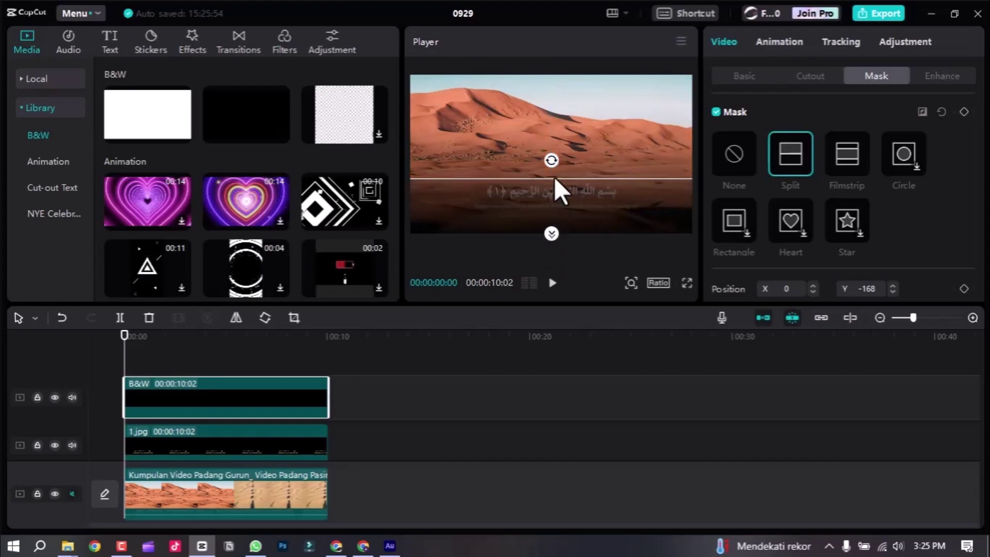
{"action": "left_click_drag", "start_coordinate": [553, 179], "coordinate": [544, 209]}
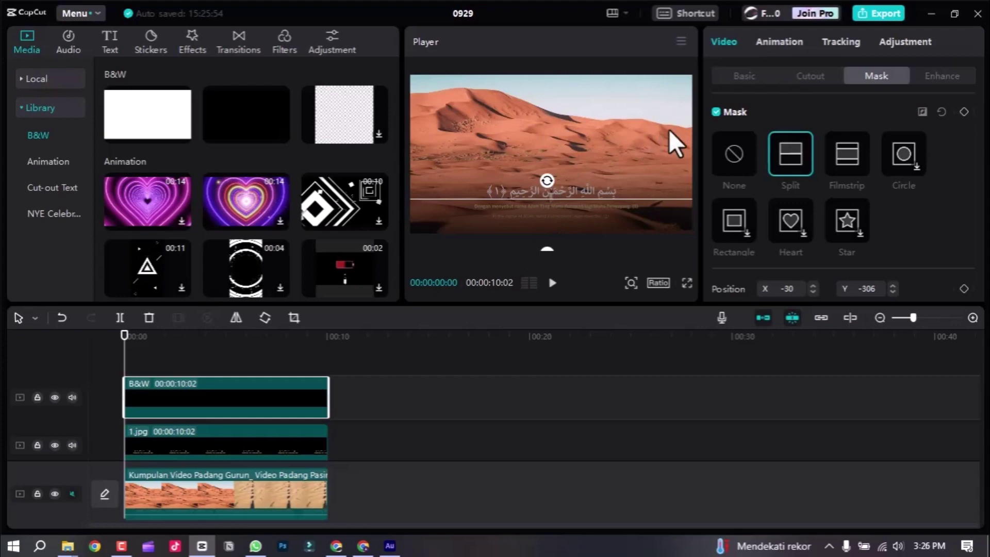
Preview the verse with the softened black layer in full screen from about four seconds into the desert road scene
{"action": "left_click_drag", "start_coordinate": [592, 391], "coordinate": [207, 344]}
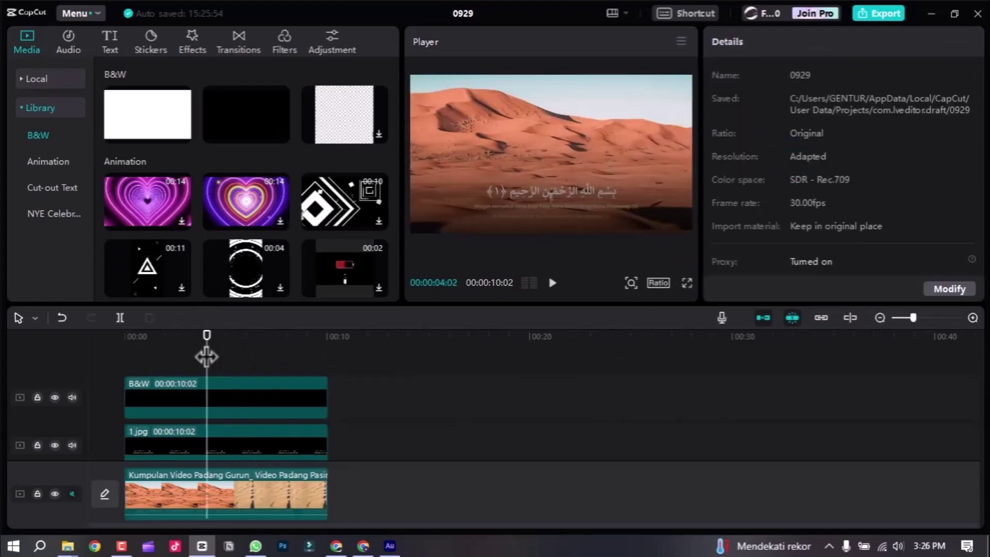
{"action": "key", "text": "ctrl+shift+f"}
{"action": "key", "text": "space"}
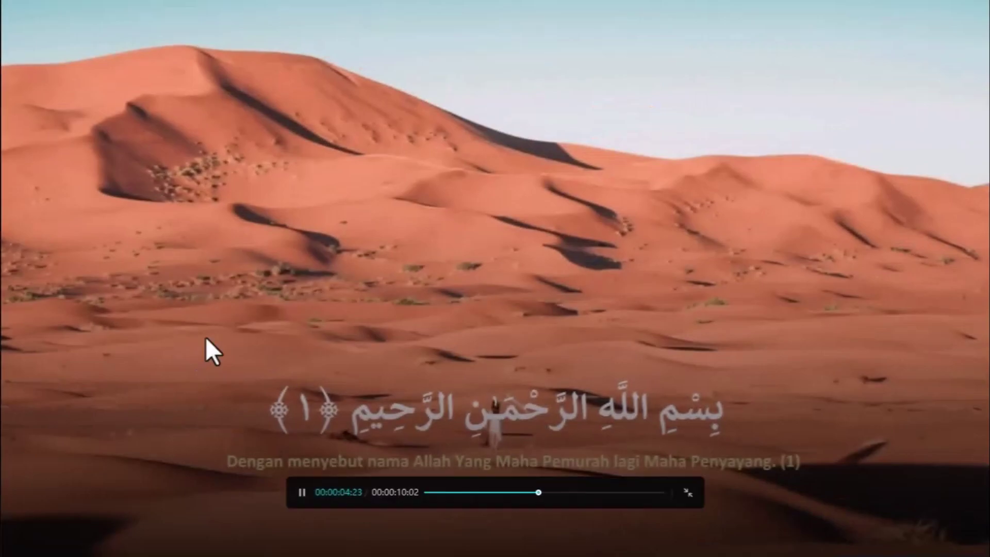
{"action": "key", "text": "space"}
{"action": "key", "text": "Escape"}
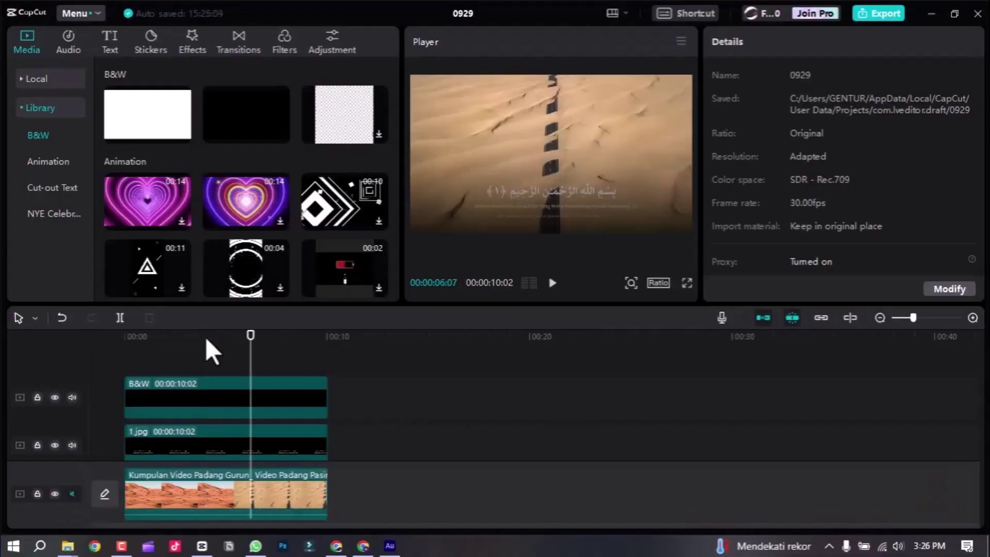
Try the Brighten and Hard light blend modes on the 1.jpg verse clip and return it to Screen
{"action": "left_click", "coordinate": [250, 448]}
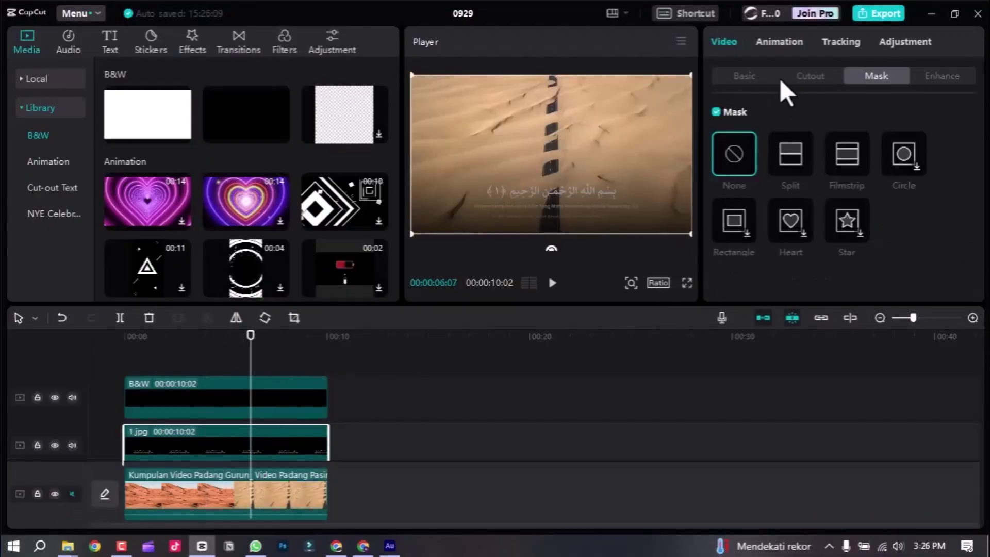
{"action": "left_click", "coordinate": [744, 76]}
{"action": "left_click", "coordinate": [821, 278]}
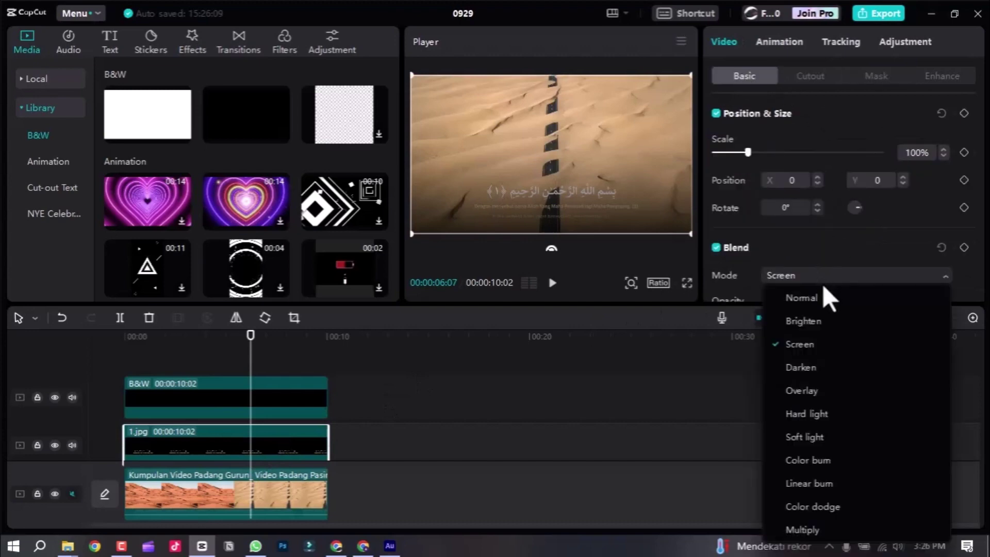
{"action": "left_click", "coordinate": [830, 320]}
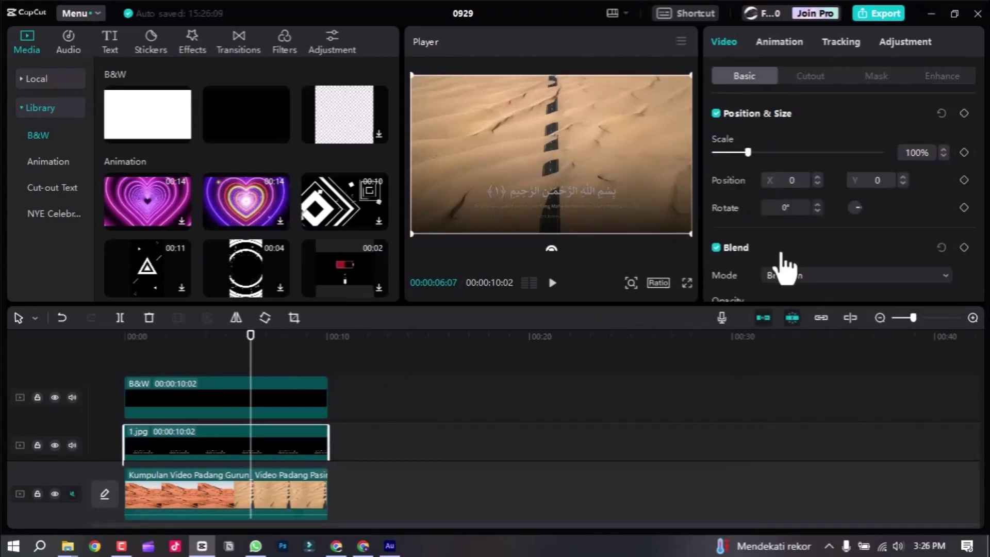
{"action": "left_click", "coordinate": [787, 287]}
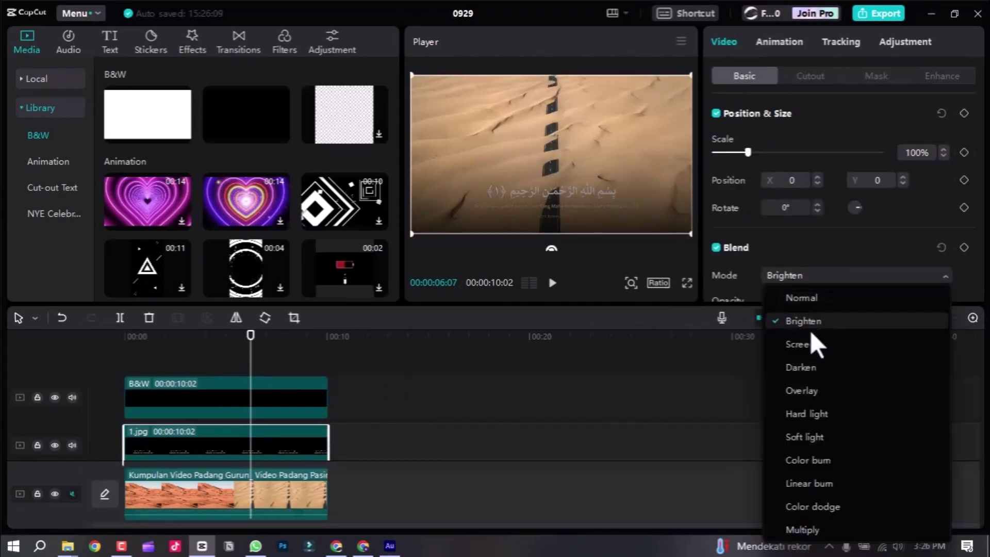
{"action": "left_click", "coordinate": [816, 413]}
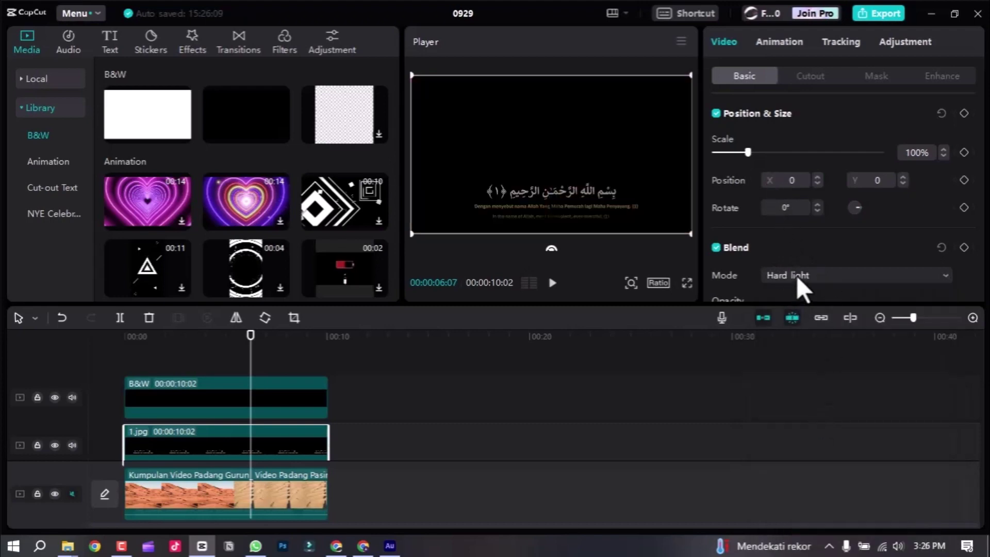
{"action": "left_click", "coordinate": [802, 281]}
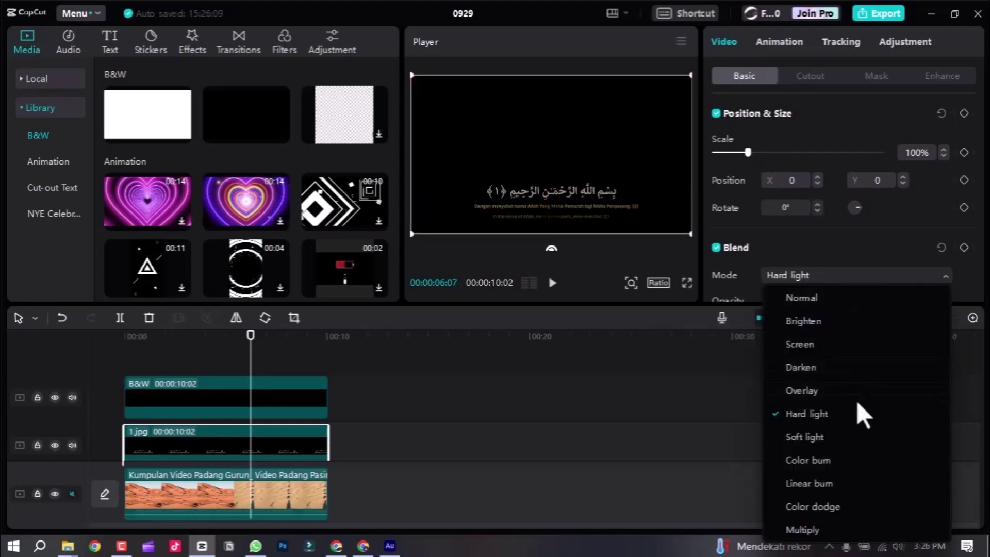
{"action": "left_click", "coordinate": [814, 346]}
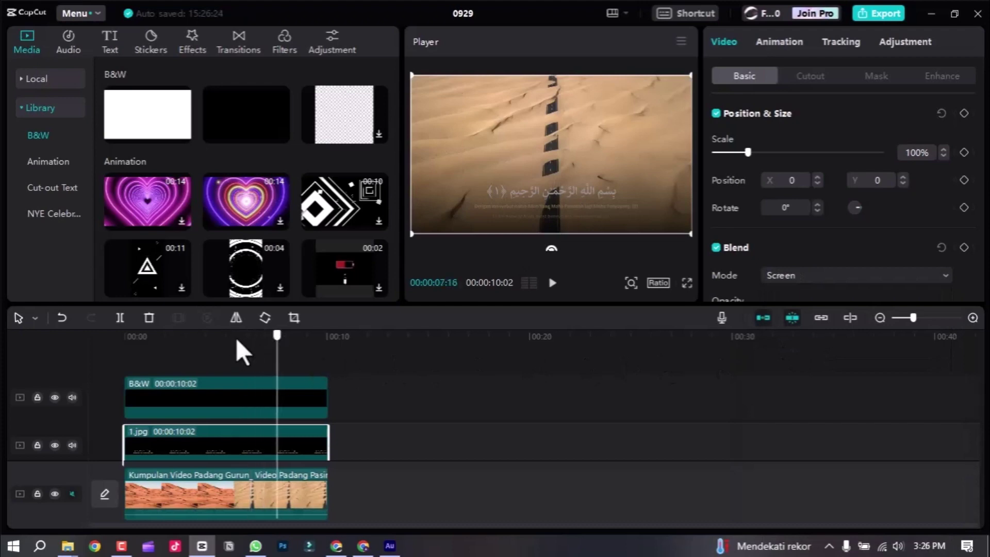
Set the 1.jpg verse clip's opacity to 100% after checking the text over the red dunes, and deselect the clip
{"action": "left_click", "coordinate": [161, 353]}
{"action": "left_click_drag", "start_coordinate": [158, 354], "coordinate": [208, 356]}
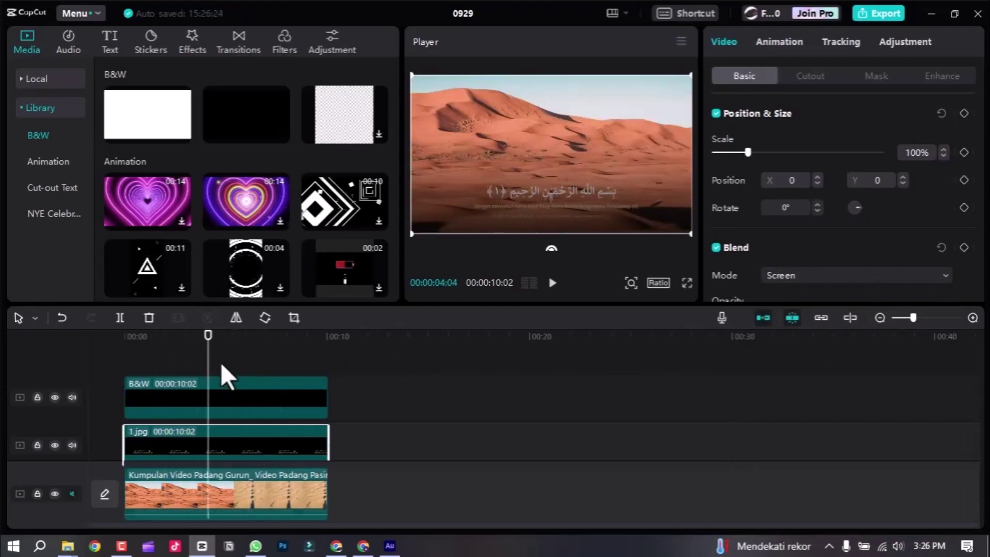
{"action": "left_click_drag", "start_coordinate": [215, 342], "coordinate": [166, 345]}
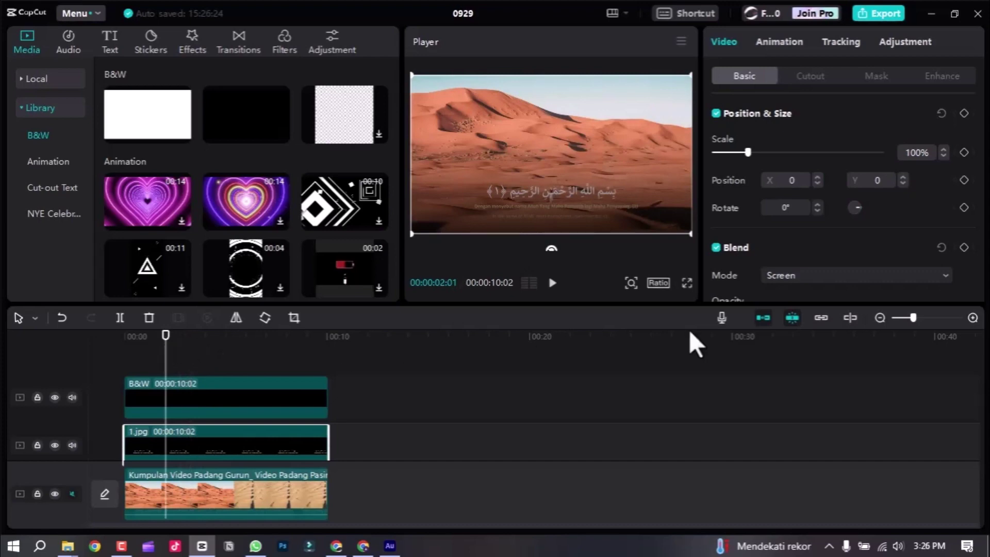
{"action": "scroll", "coordinate": [874, 286], "scroll_direction": "down", "scroll_amount": 1}
{"action": "scroll", "coordinate": [875, 287], "scroll_direction": "down", "scroll_amount": 1}
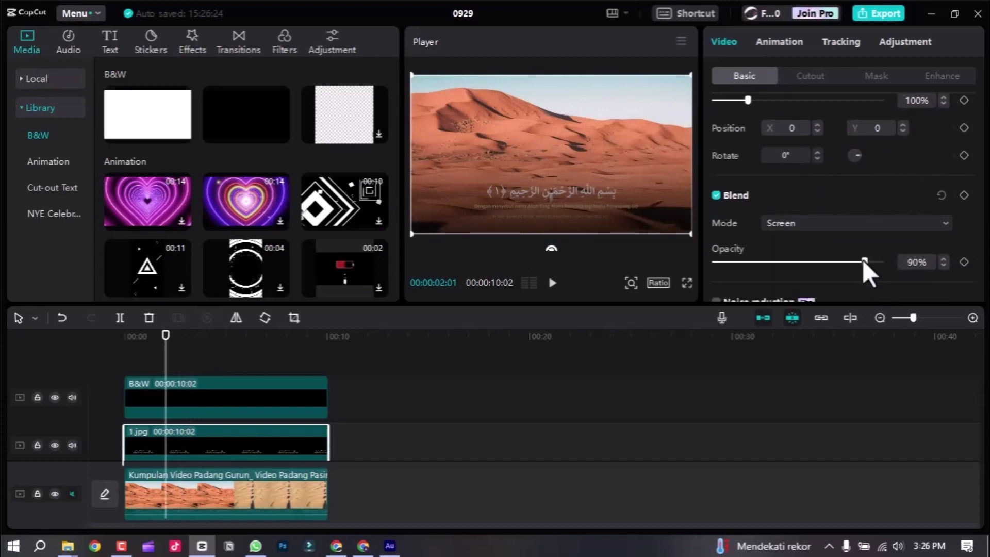
{"action": "left_click_drag", "start_coordinate": [863, 261], "coordinate": [883, 271]}
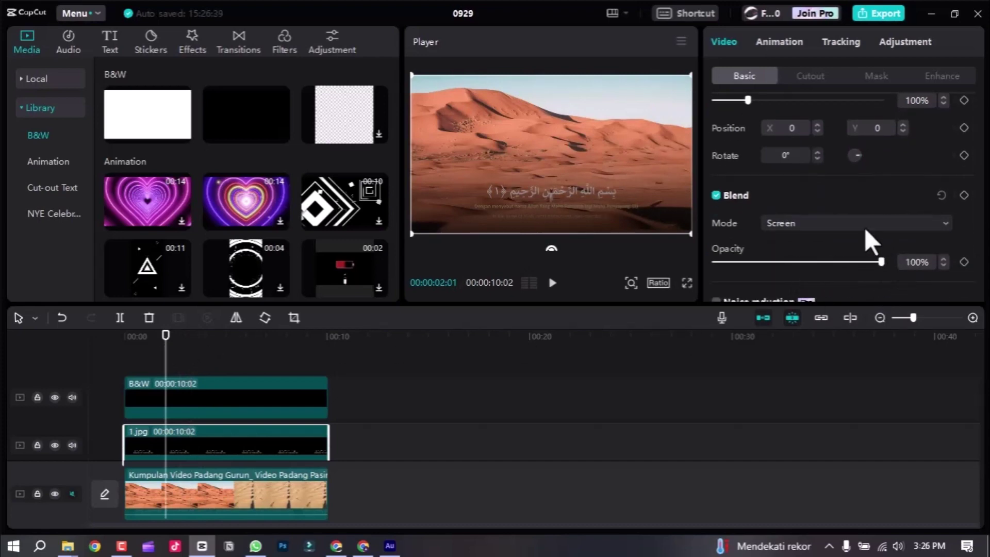
{"action": "scroll", "coordinate": [866, 231], "scroll_direction": "down", "scroll_amount": 3}
{"action": "left_click", "coordinate": [525, 433]}
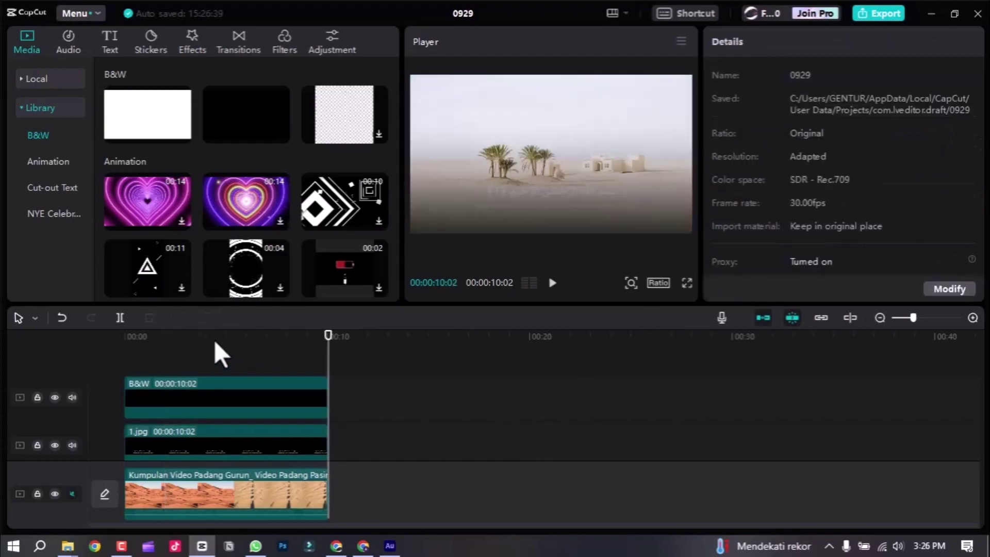
Play the composite in full screen from the timeline's start and recheck the verse over the red dunes
{"action": "key", "text": "Home"}
{"action": "key", "text": "ctrl+shift+f"}
{"action": "key", "text": "space"}
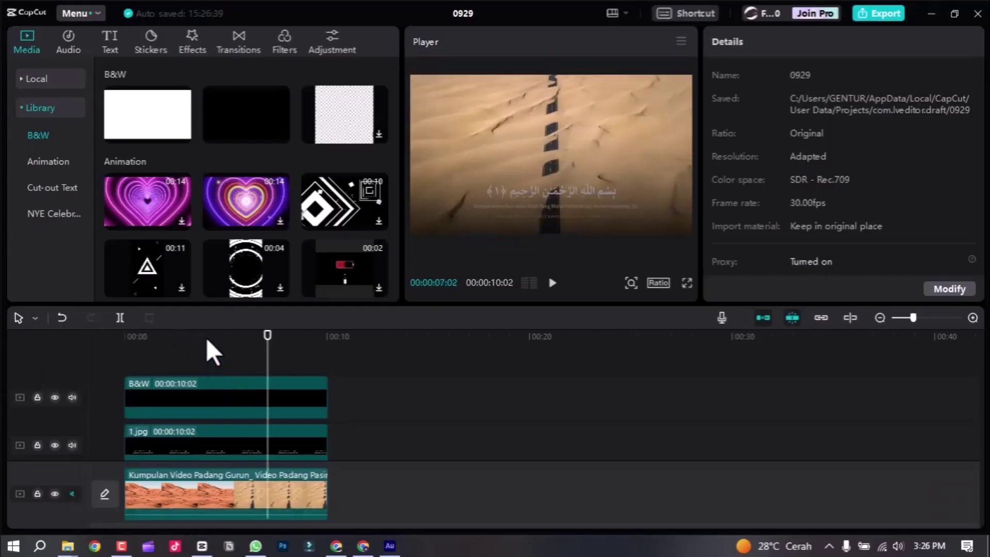
{"action": "left_click_drag", "start_coordinate": [268, 335], "coordinate": [223, 346]}
{"action": "key", "text": "space"}
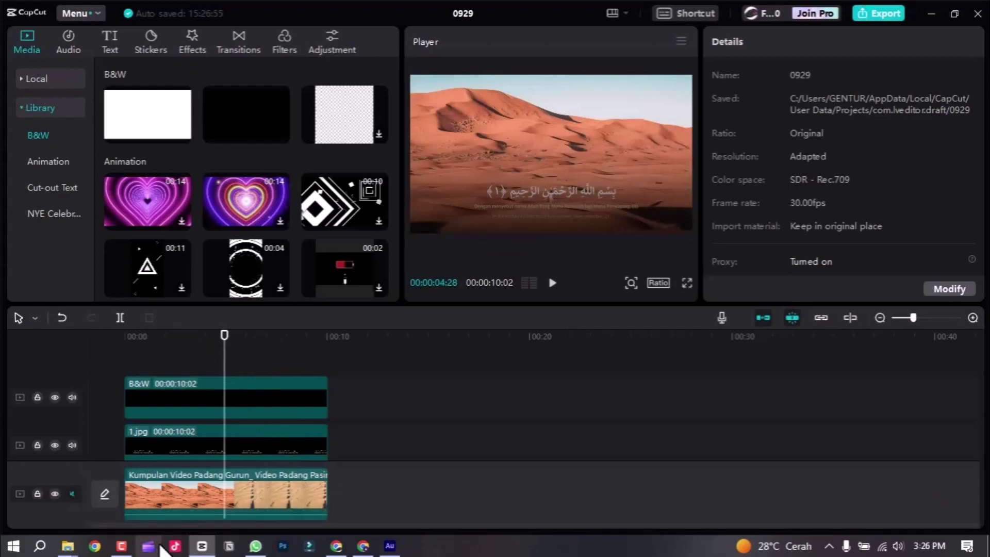
Switch to the Canva design in Chrome and review the verse pages 1 and 2
{"action": "left_click", "coordinate": [336, 545]}
{"action": "left_click", "coordinate": [623, 465]}
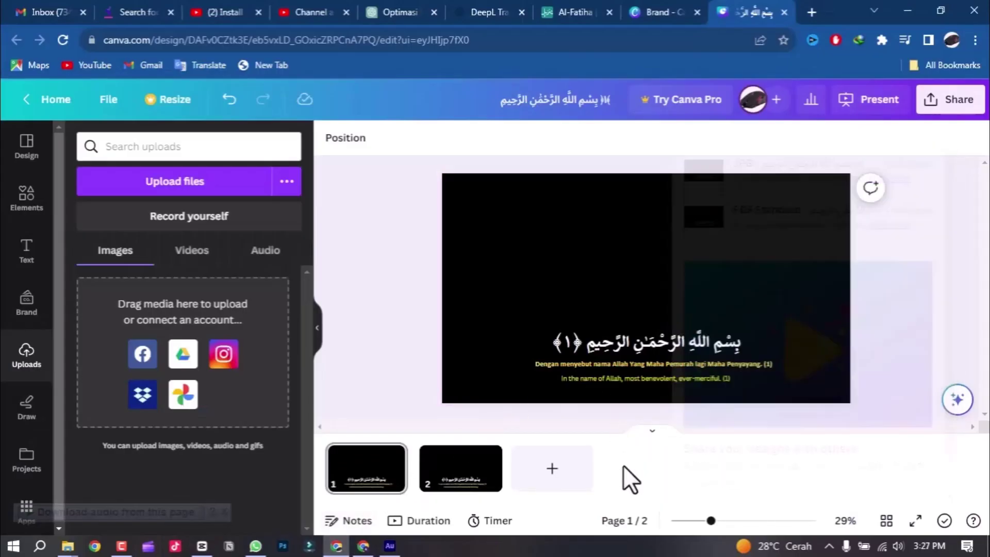
{"action": "left_click", "coordinate": [457, 487]}
{"action": "left_click", "coordinate": [383, 474]}
{"action": "left_click", "coordinate": [466, 482]}
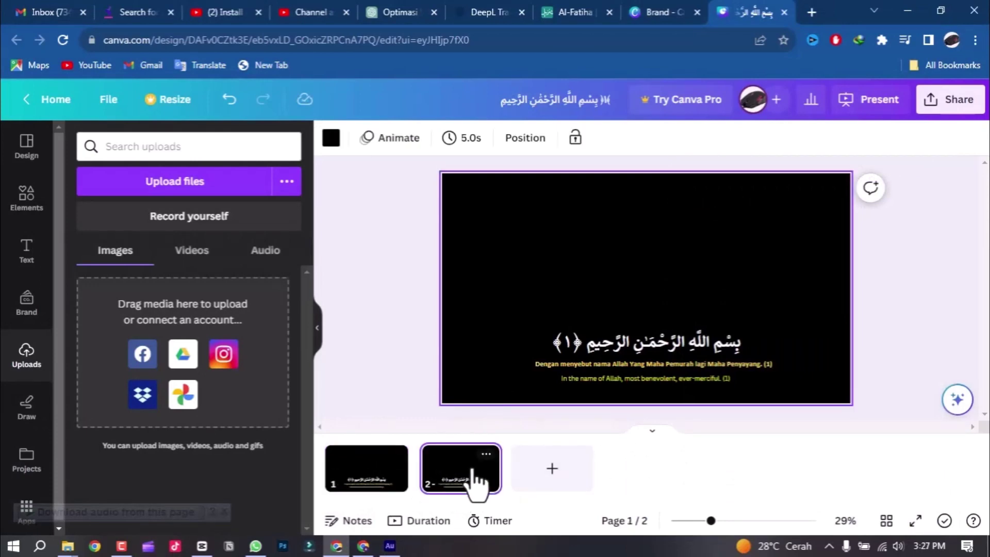
{"action": "left_click", "coordinate": [387, 487]}
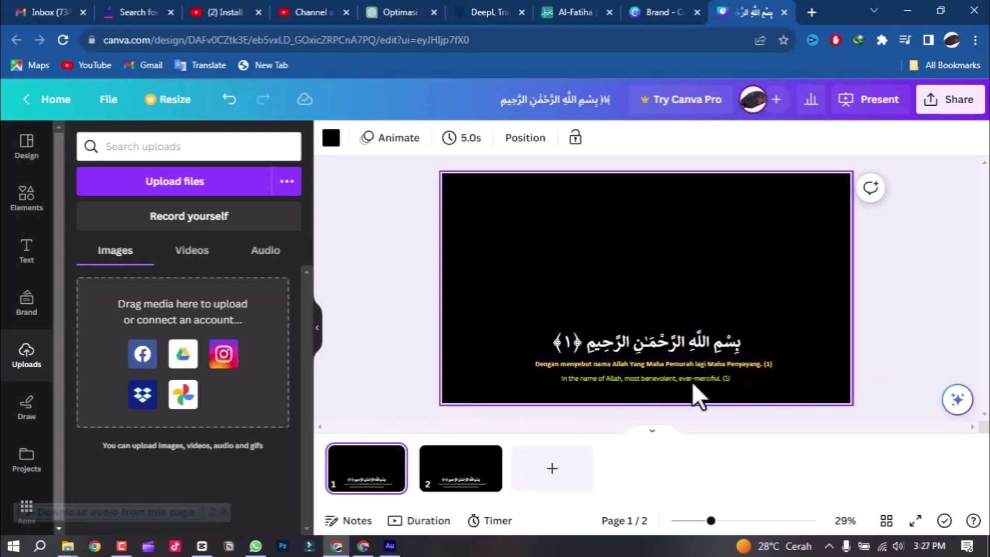
Return to the CapCut project and move the playhead to the start of the timeline
{"action": "left_click", "coordinate": [905, 6]}
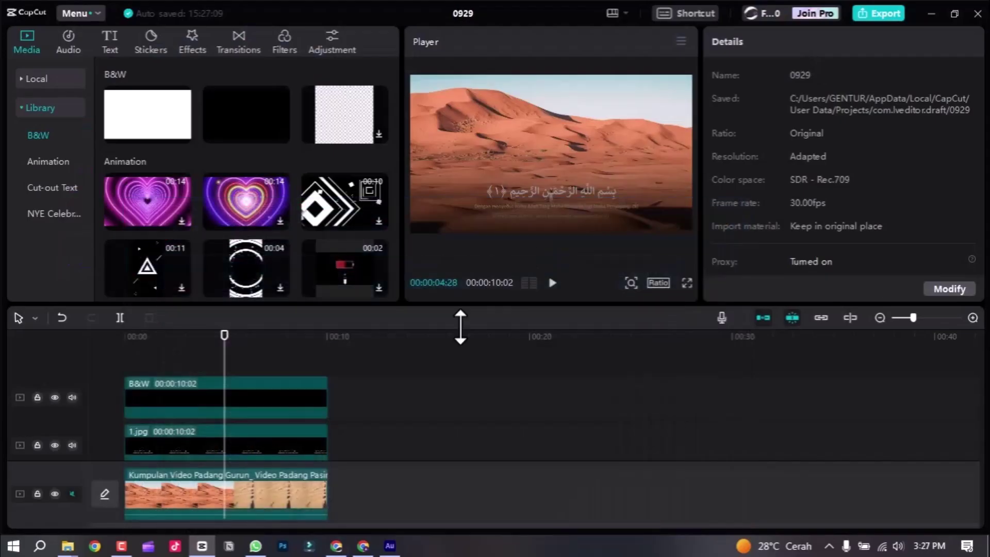
{"action": "left_click_drag", "start_coordinate": [223, 352], "coordinate": [112, 392]}
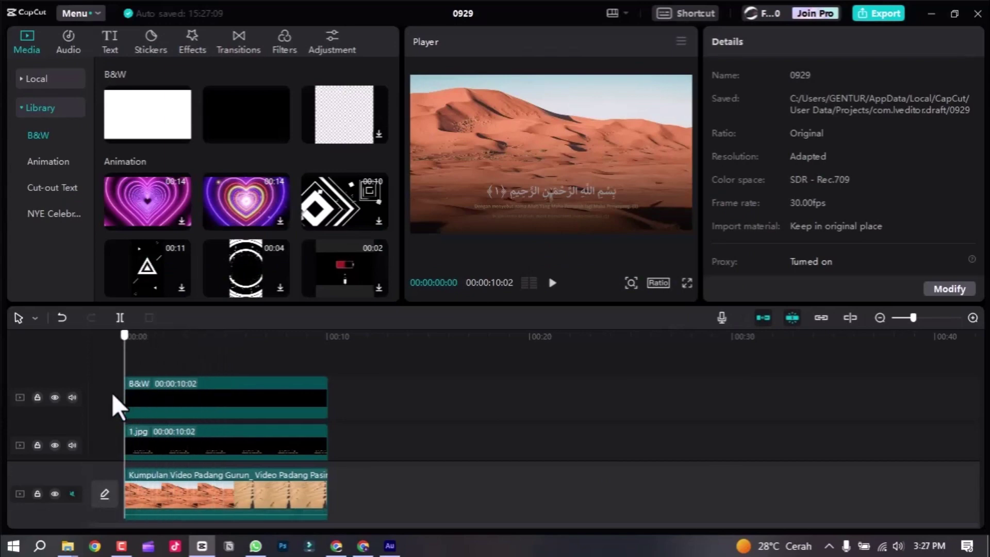